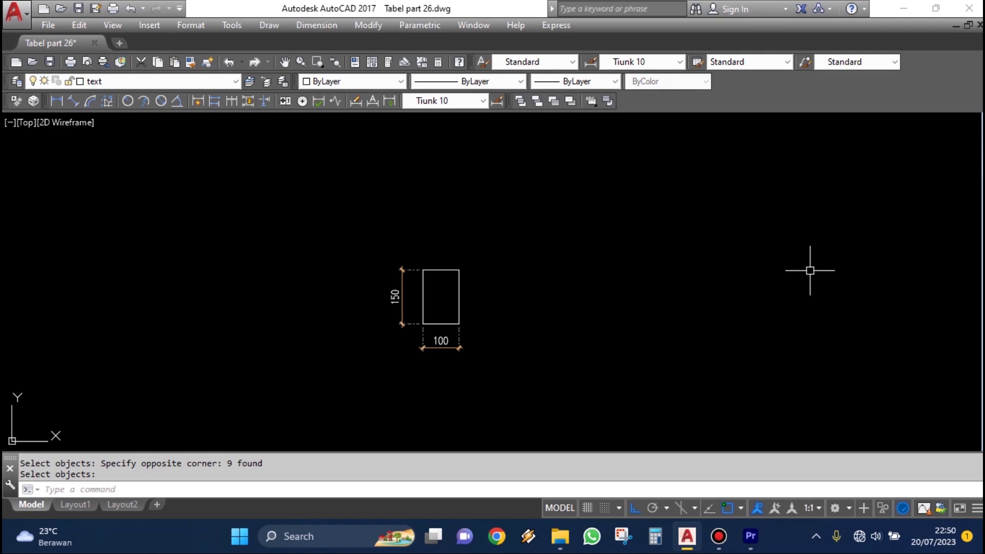
Copy the dimensioned rectangle horizontally to the right by 200
{"action": "scroll", "coordinate": [497, 323], "scroll_direction": "up", "scroll_amount": 2}
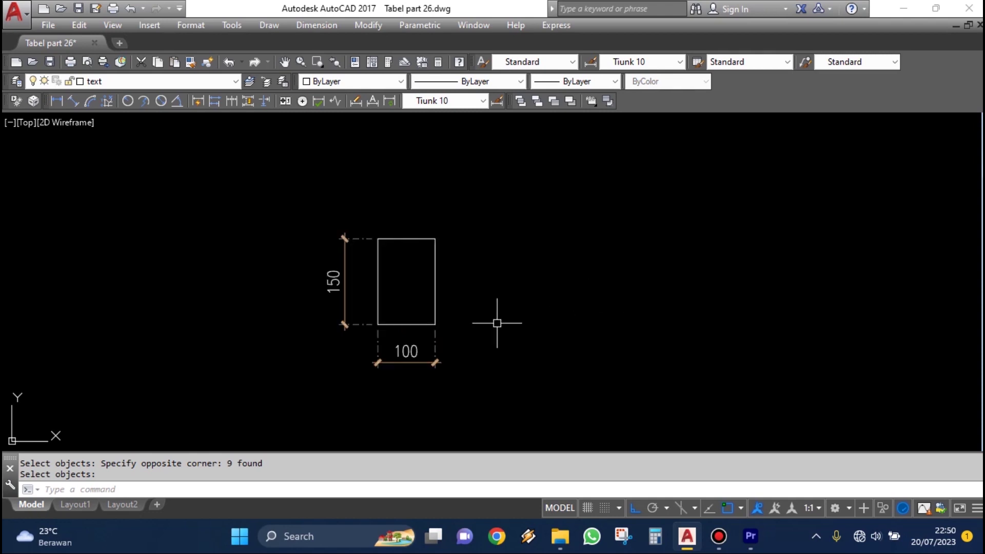
{"action": "scroll", "coordinate": [497, 323], "scroll_direction": "down", "scroll_amount": 2}
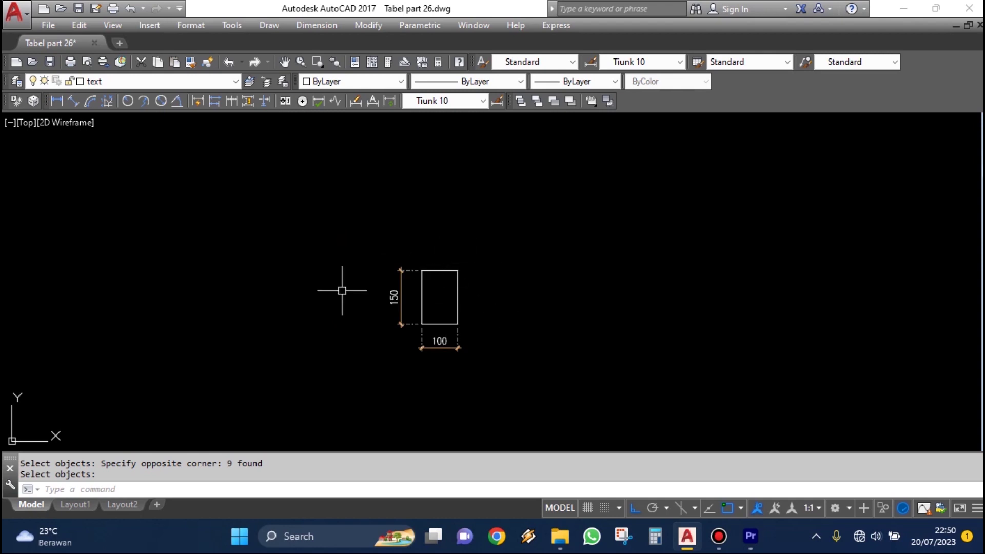
{"action": "middle_click_drag", "start_coordinate": [466, 288], "coordinate": [380, 293]}
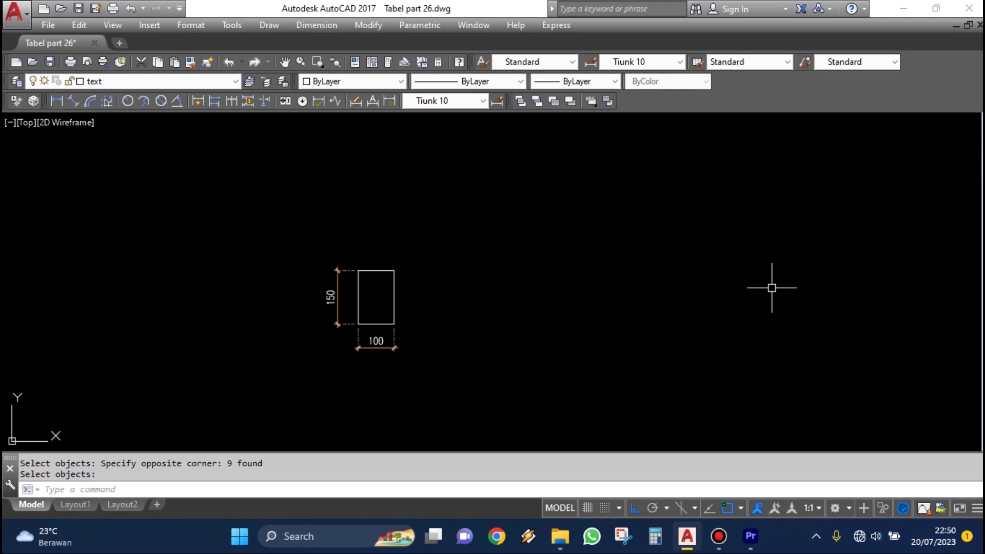
{"action": "type", "text": "co"}
{"action": "key", "text": "Return"}
{"action": "left_click", "coordinate": [497, 308]}
{"action": "left_click", "coordinate": [389, 283]}
{"action": "key", "text": "Return"}
{"action": "left_click", "coordinate": [485, 323]}
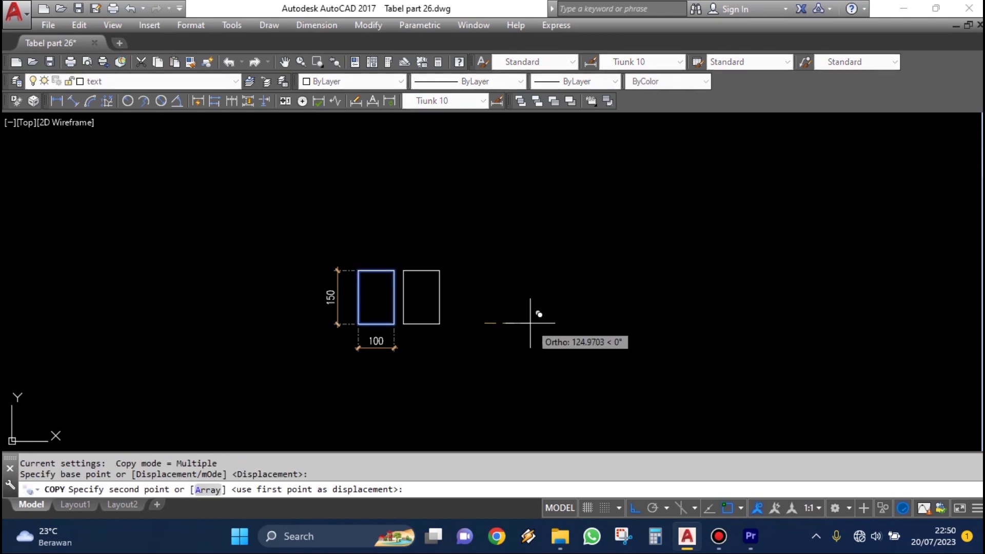
{"action": "type", "text": "200"}
{"action": "key", "text": "Return"}
{"action": "key", "text": "Escape"}
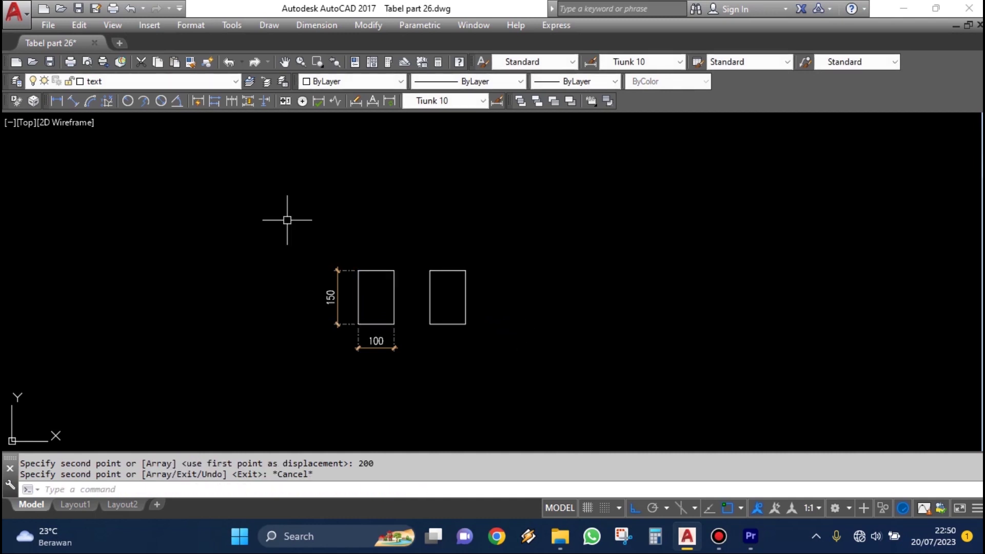
Add a linear dimension below the two rectangles between the midpoints of their lower edges
{"action": "left_click", "coordinate": [57, 101]}
{"action": "left_click", "coordinate": [375, 324]}
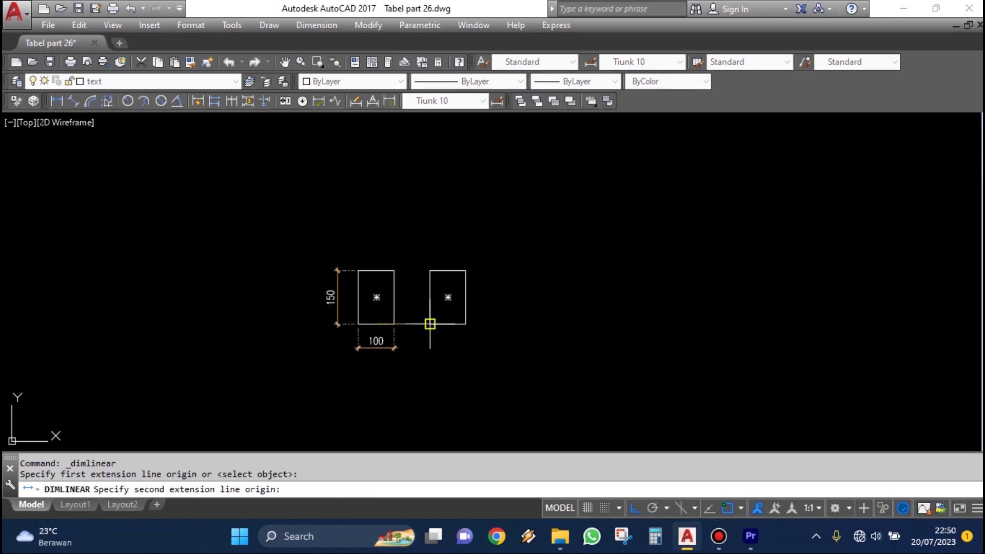
{"action": "left_click", "coordinate": [447, 324]}
{"action": "left_click", "coordinate": [455, 372]}
{"action": "scroll", "coordinate": [424, 310], "scroll_direction": "down", "scroll_amount": 4}
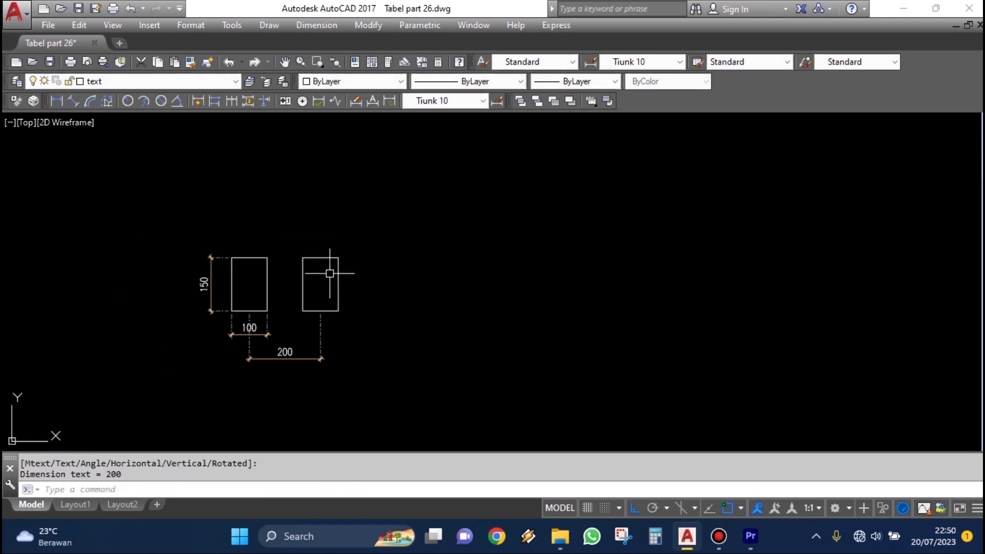
{"action": "scroll", "coordinate": [279, 268], "scroll_direction": "up", "scroll_amount": 3}
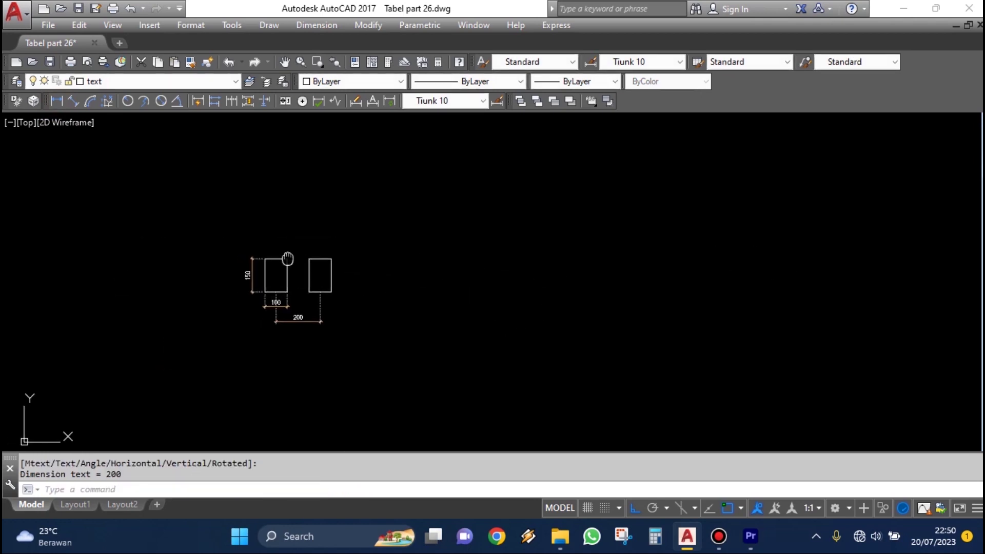
Copy the original dimensioned rectangle vertically upward by 300
{"action": "middle_click_drag", "start_coordinate": [279, 268], "coordinate": [446, 301]}
{"action": "type", "text": "co"}
{"action": "key", "text": "space"}
{"action": "scroll", "coordinate": [462, 307], "scroll_direction": "up", "scroll_amount": 4}
{"action": "left_click", "coordinate": [457, 306]}
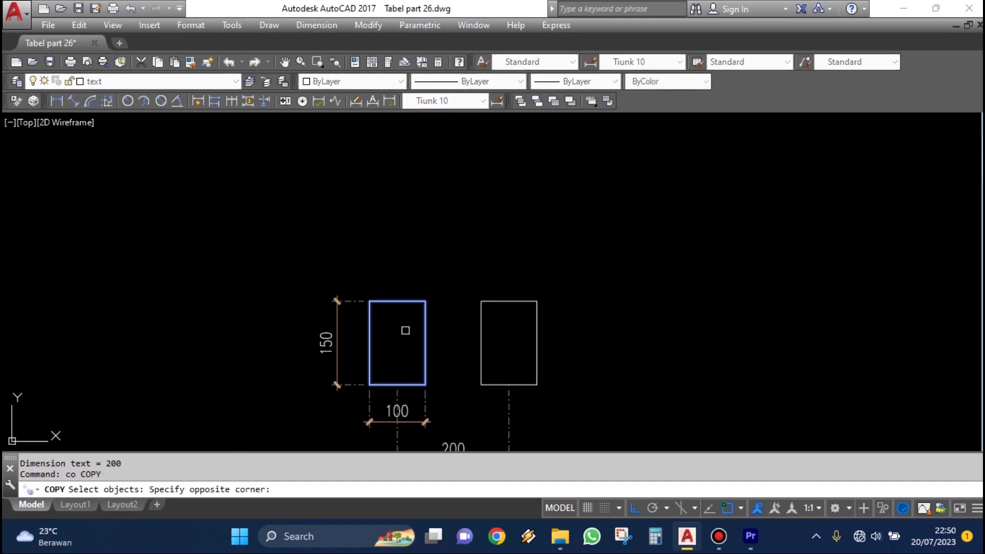
{"action": "left_click", "coordinate": [405, 330]}
{"action": "key", "text": "space"}
{"action": "scroll", "coordinate": [412, 328], "scroll_direction": "down", "scroll_amount": 2}
{"action": "left_click", "coordinate": [599, 339]}
{"action": "type", "text": "30"}
{"action": "key", "text": "BackSpace"}
{"action": "type", "text": "00"}
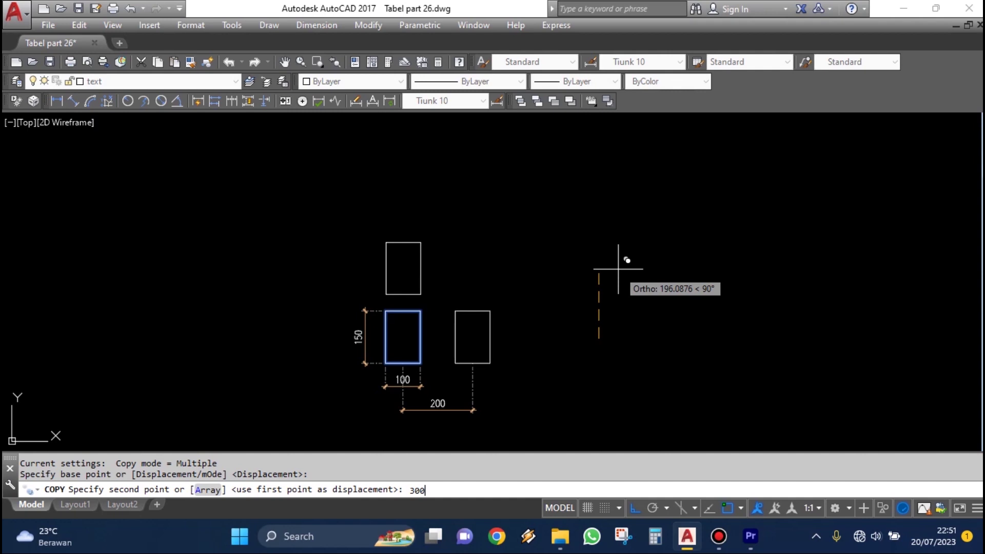
{"action": "key", "text": "Return"}
{"action": "key", "text": "Escape"}
{"action": "type", "text": "dd"}
{"action": "key", "text": "Return"}
{"action": "left_click", "coordinate": [397, 315]}
{"action": "key", "text": "Escape"}
Add a vertical linear dimension beside the original rectangle and its upper copy, spanning their centre-to-centre spacing
{"action": "left_click", "coordinate": [57, 101]}
{"action": "left_click", "coordinate": [404, 336]}
{"action": "left_click", "coordinate": [386, 231]}
{"action": "left_click", "coordinate": [323, 273]}
{"action": "middle_click_drag", "start_coordinate": [380, 274], "coordinate": [306, 301]}
{"action": "scroll", "coordinate": [318, 349], "scroll_direction": "down", "scroll_amount": 5}
{"action": "scroll", "coordinate": [318, 349], "scroll_direction": "up", "scroll_amount": 1}
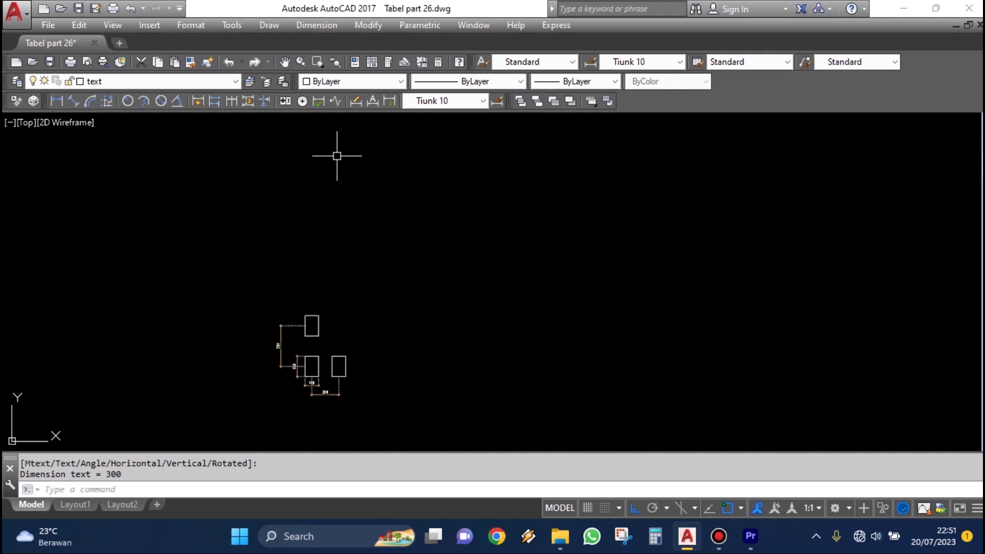
{"action": "scroll", "coordinate": [348, 365], "scroll_direction": "up", "scroll_amount": 5}
{"action": "middle_click_drag", "start_coordinate": [354, 374], "coordinate": [473, 339]}
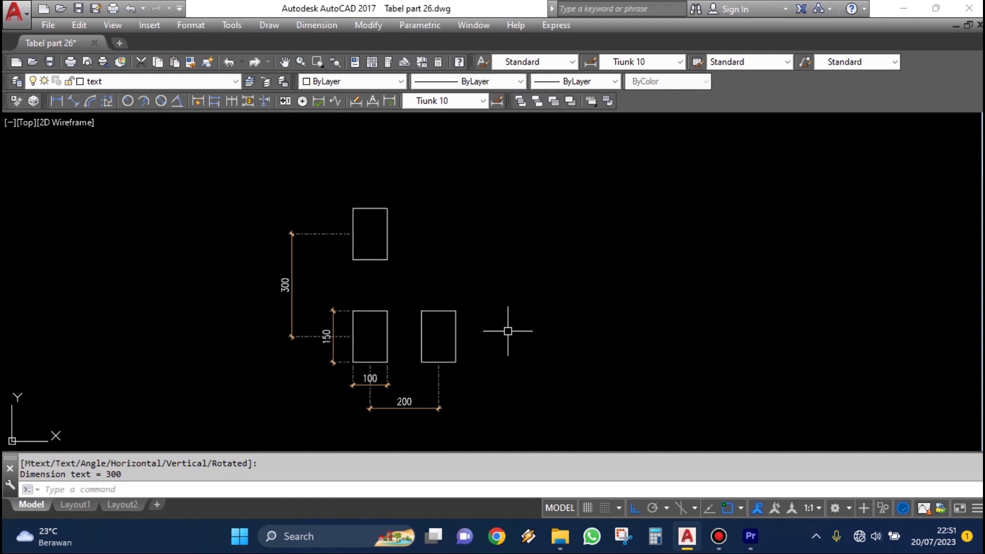
{"action": "scroll", "coordinate": [365, 334], "scroll_direction": "down", "scroll_amount": 5}
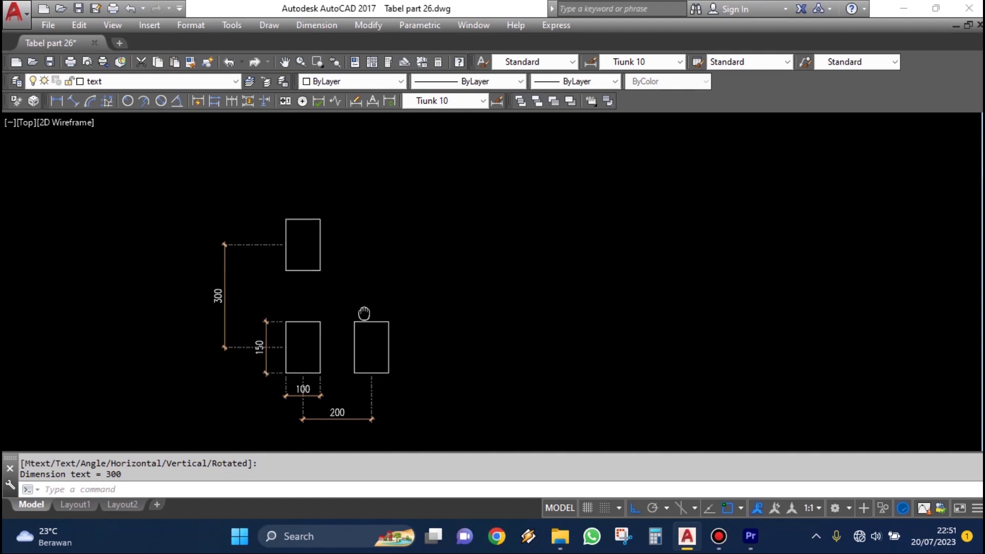
{"action": "scroll", "coordinate": [304, 308], "scroll_direction": "up", "scroll_amount": 5}
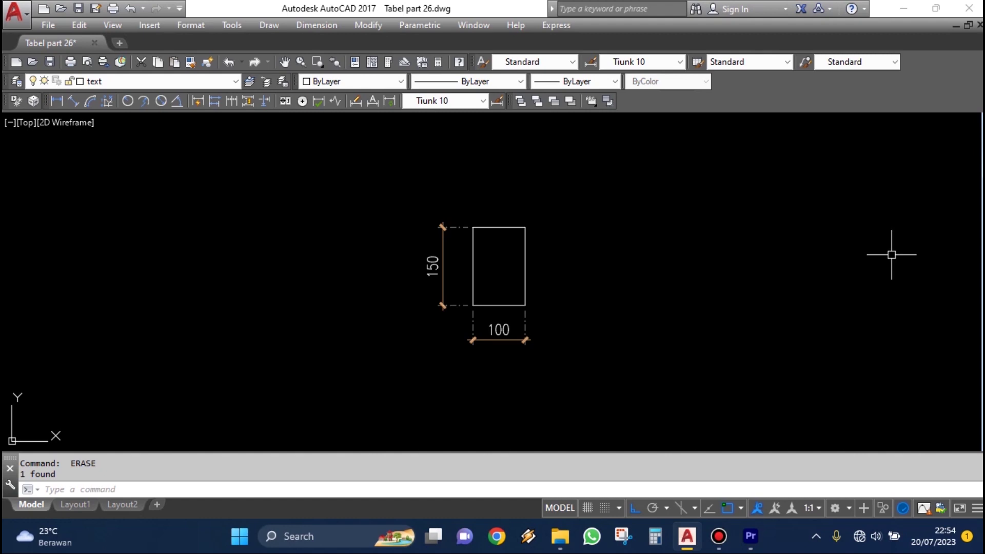
Start an array of the single dimensioned rectangle and choose the Rectangular array type
{"action": "type", "text": "AR"}
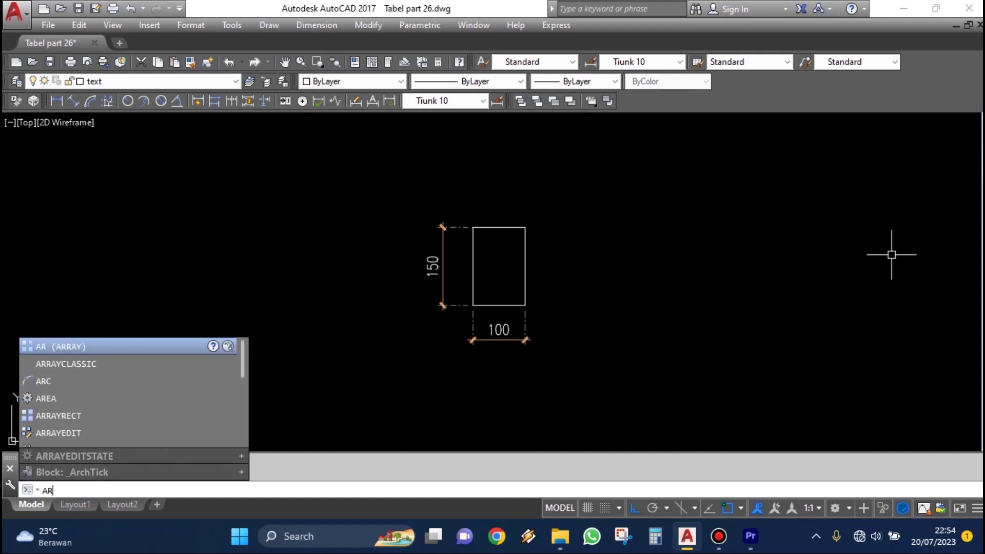
{"action": "key", "text": "Return"}
{"action": "left_click", "coordinate": [524, 274]}
{"action": "key", "text": "Return"}
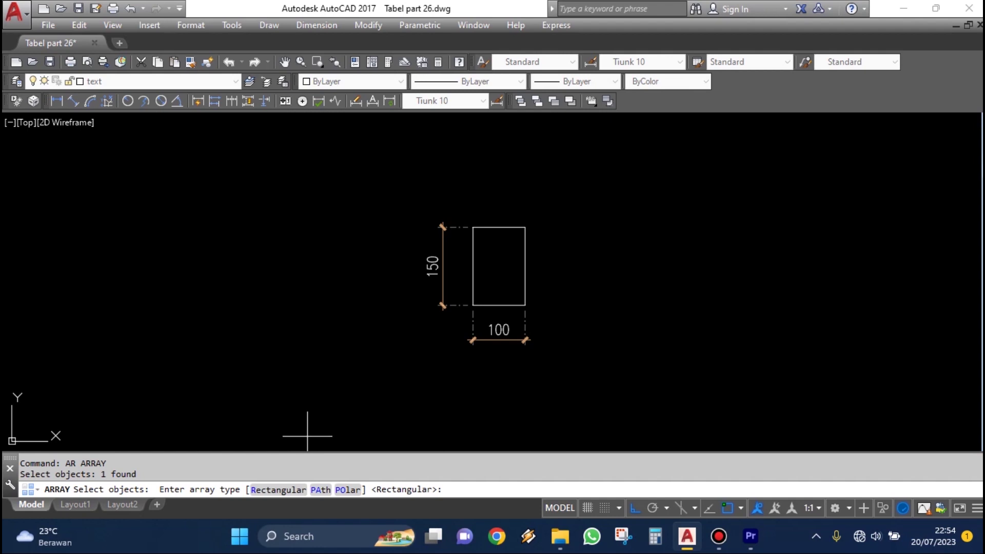
{"action": "scroll", "coordinate": [310, 428], "scroll_direction": "down", "scroll_amount": 1}
{"action": "scroll", "coordinate": [427, 354], "scroll_direction": "up", "scroll_amount": 1}
{"action": "scroll", "coordinate": [308, 431], "scroll_direction": "down", "scroll_amount": 1}
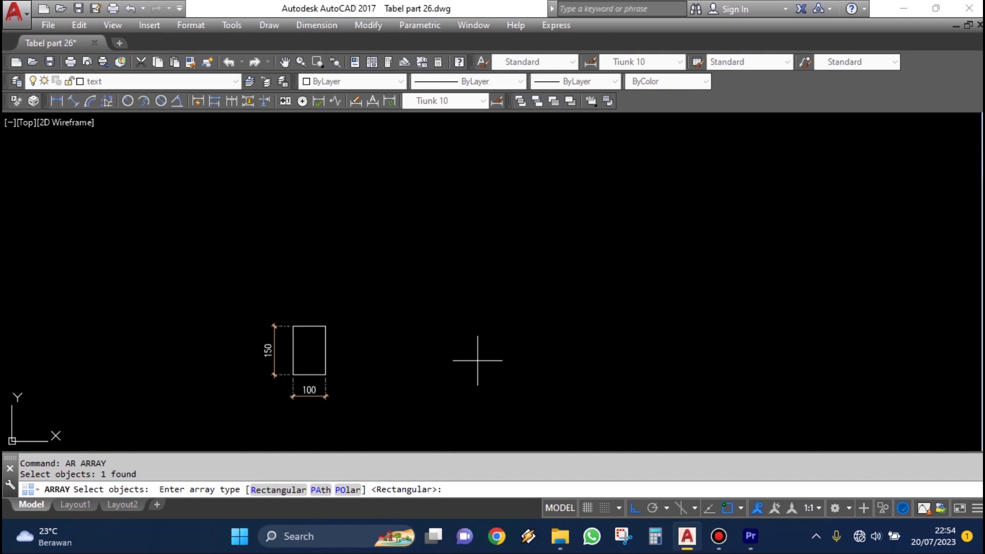
{"action": "middle_click_drag", "start_coordinate": [409, 371], "coordinate": [476, 359]}
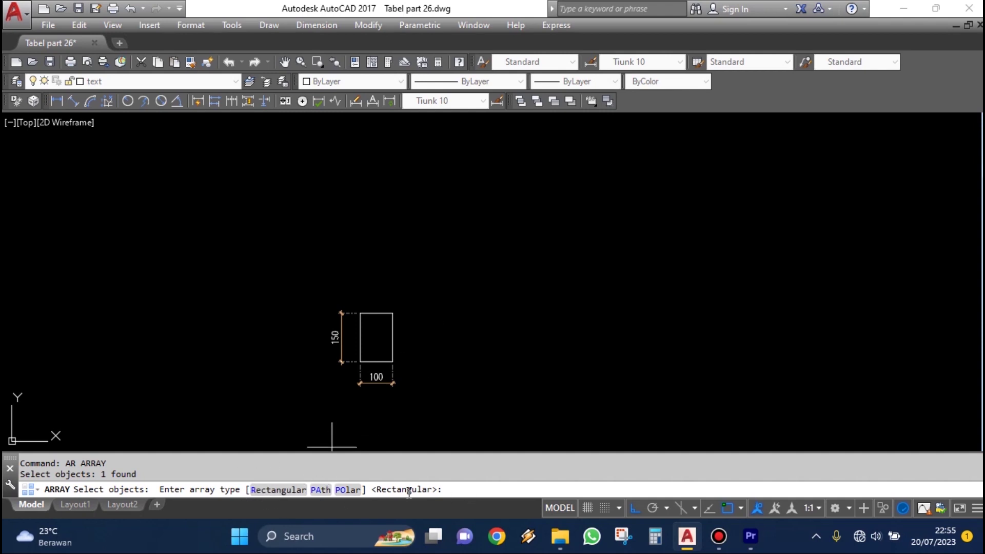
{"action": "left_click", "coordinate": [461, 488]}
{"action": "key", "text": "Return"}
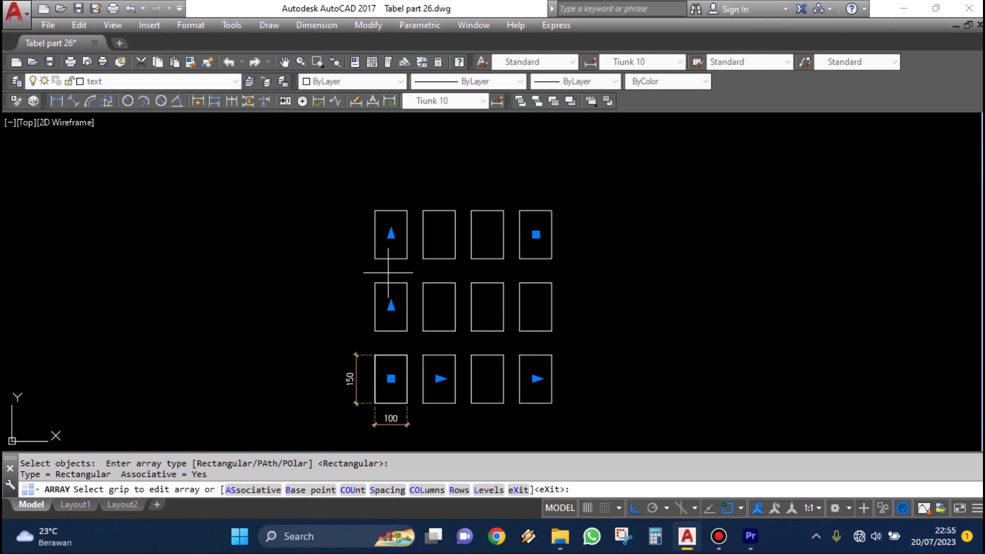
Set the array to 10 rows spaced 300 apart, keeping the default elevation increment between rows
{"action": "middle_click_drag", "start_coordinate": [389, 286], "coordinate": [400, 233]}
{"action": "middle_click_drag", "start_coordinate": [485, 255], "coordinate": [468, 275]}
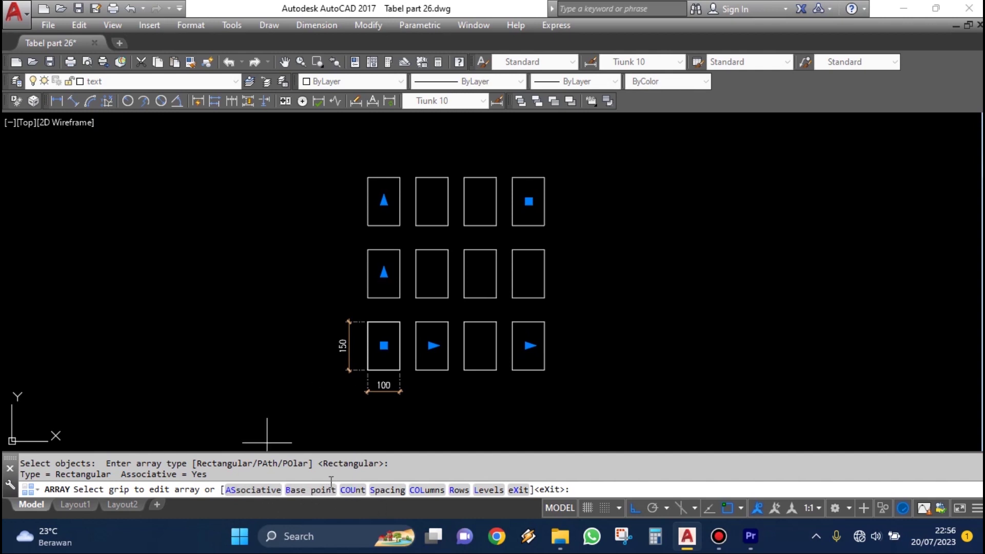
{"action": "middle_click_drag", "start_coordinate": [514, 402], "coordinate": [482, 393]}
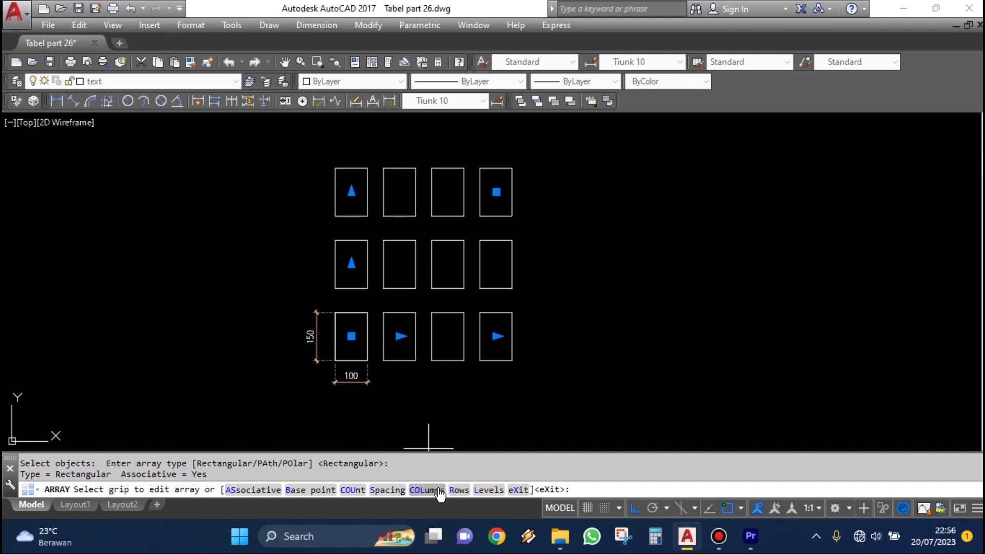
{"action": "middle_click_drag", "start_coordinate": [453, 373], "coordinate": [447, 404]}
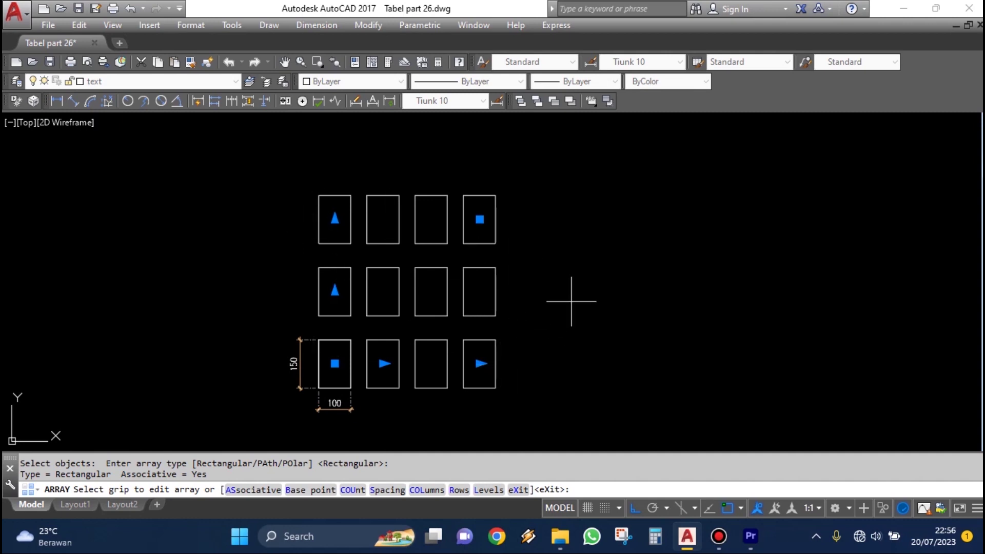
{"action": "middle_click_drag", "start_coordinate": [532, 282], "coordinate": [451, 291]}
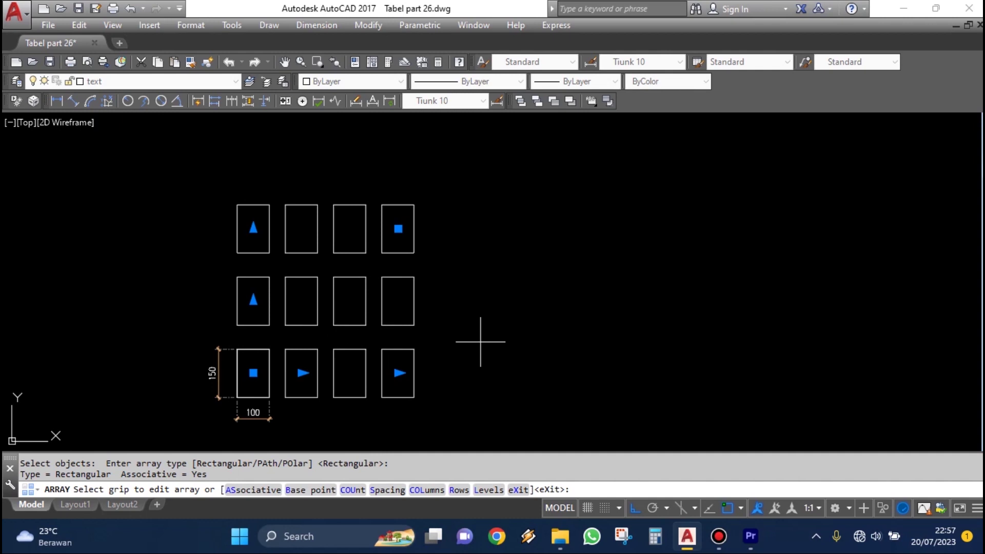
{"action": "left_click", "coordinate": [459, 489]}
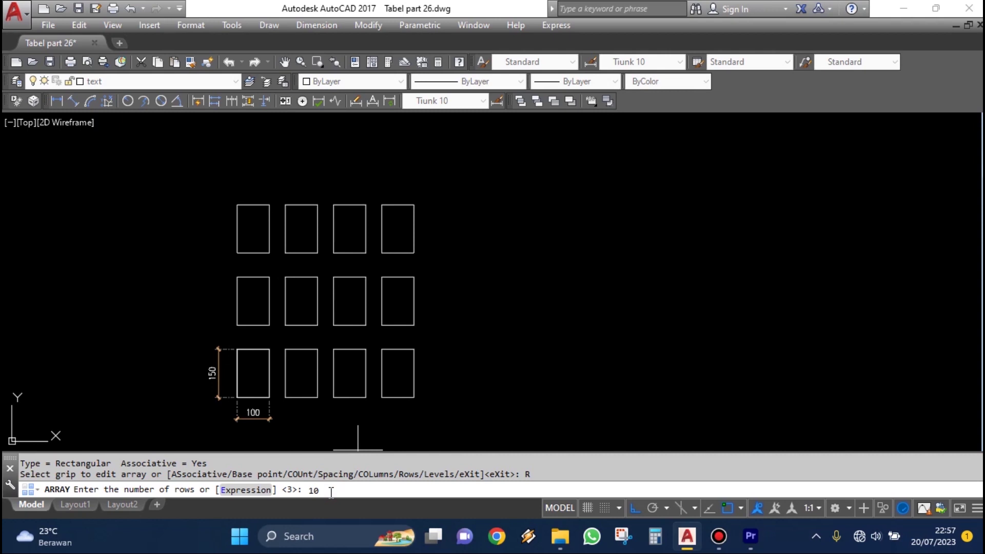
{"action": "key", "text": "Return"}
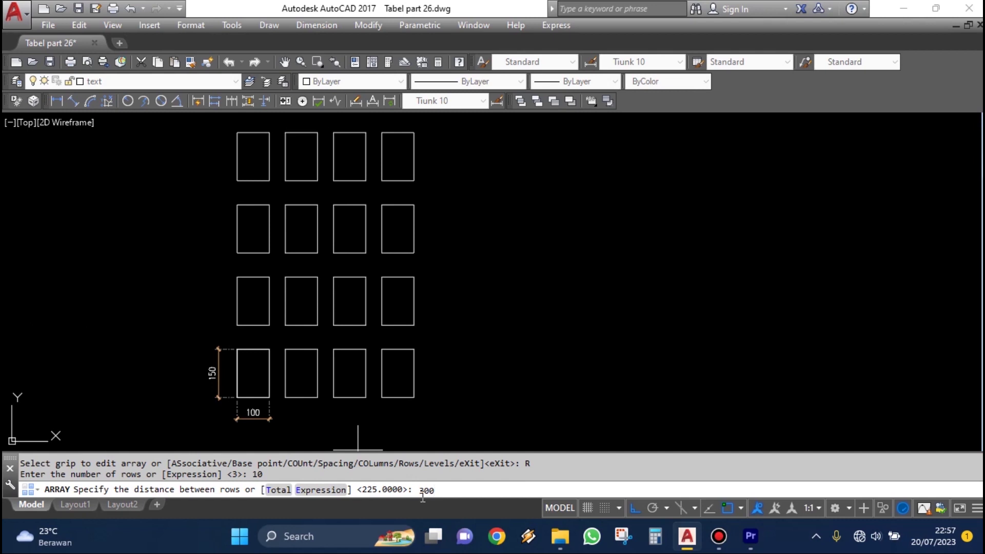
{"action": "key", "text": "Return"}
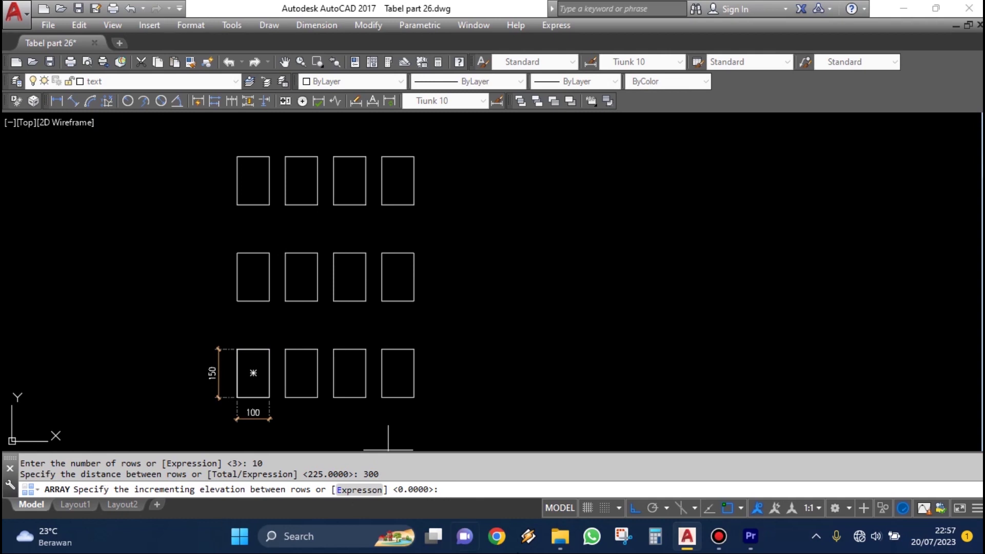
{"action": "key", "text": "Return"}
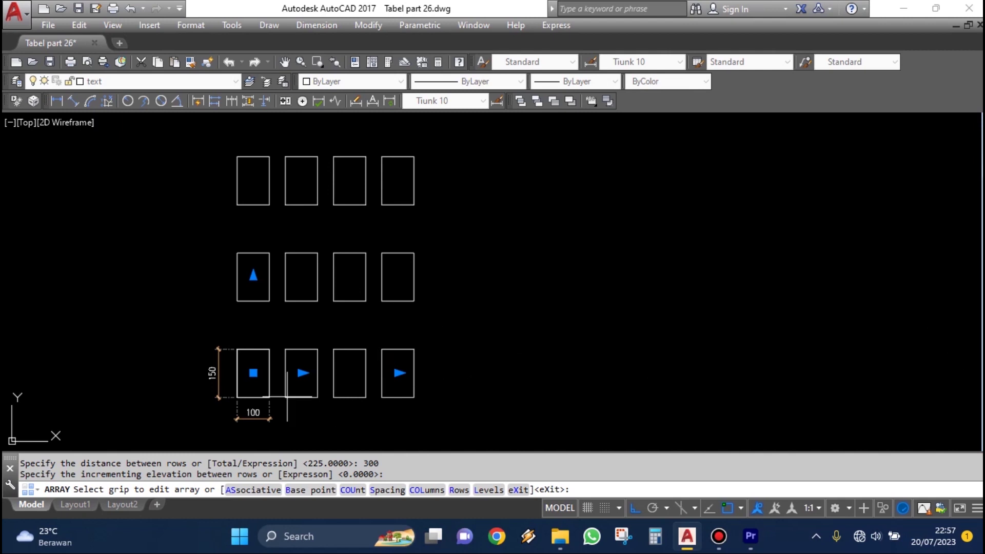
Set the array to 15 columns spaced 200 apart and finish the array
{"action": "left_click", "coordinate": [426, 489]}
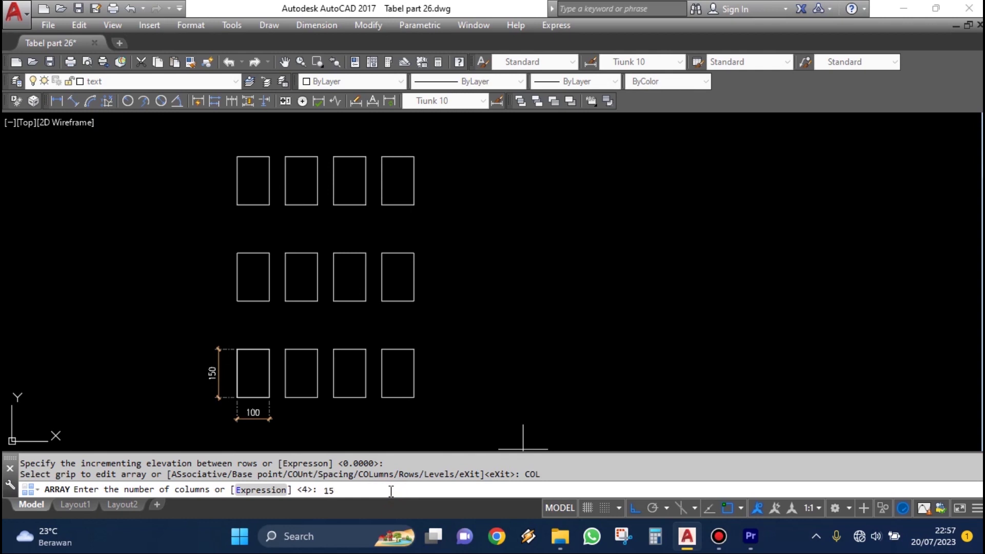
{"action": "key", "text": "Return"}
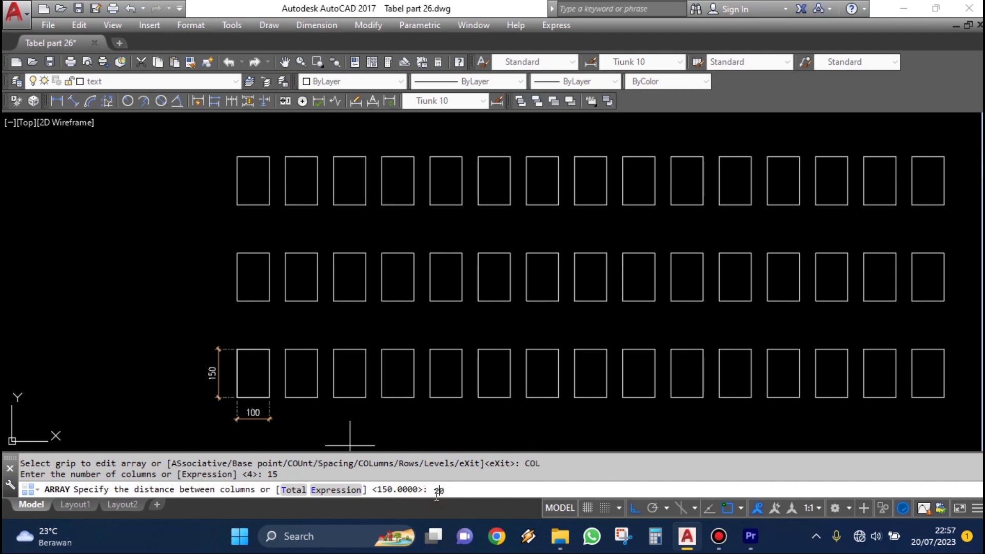
{"action": "key", "text": "Return"}
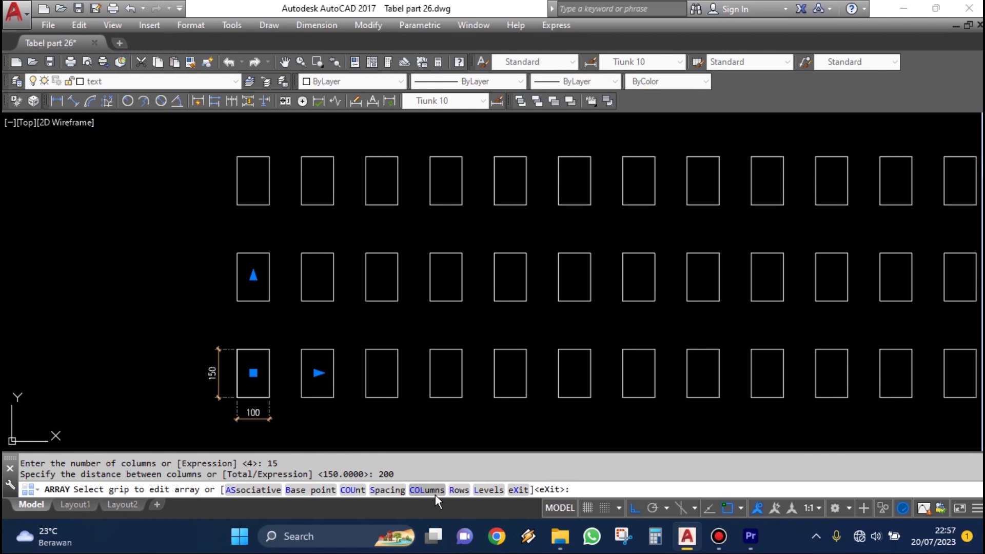
{"action": "key", "text": "Return"}
Examine the rows and columns of the finished array, and select it to inspect its grips
{"action": "scroll", "coordinate": [466, 334], "scroll_direction": "down", "scroll_amount": 5}
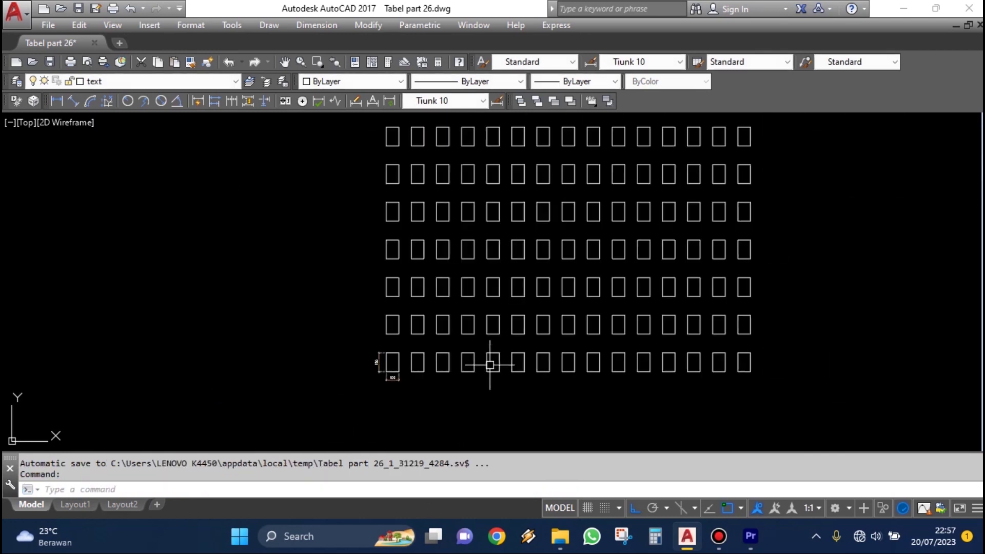
{"action": "scroll", "coordinate": [519, 381], "scroll_direction": "down", "scroll_amount": 2}
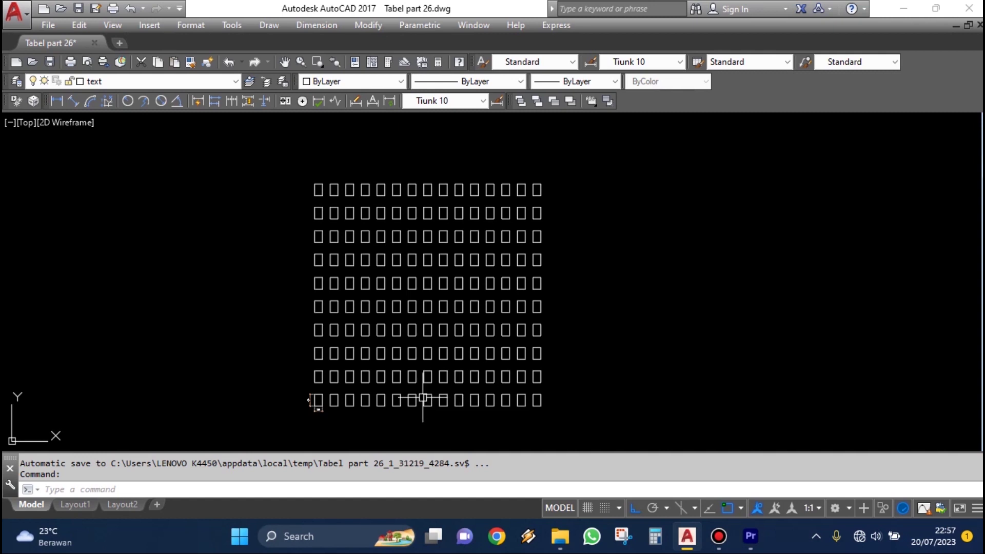
{"action": "scroll", "coordinate": [410, 399], "scroll_direction": "up", "scroll_amount": 2}
{"action": "scroll", "coordinate": [407, 395], "scroll_direction": "down", "scroll_amount": 2}
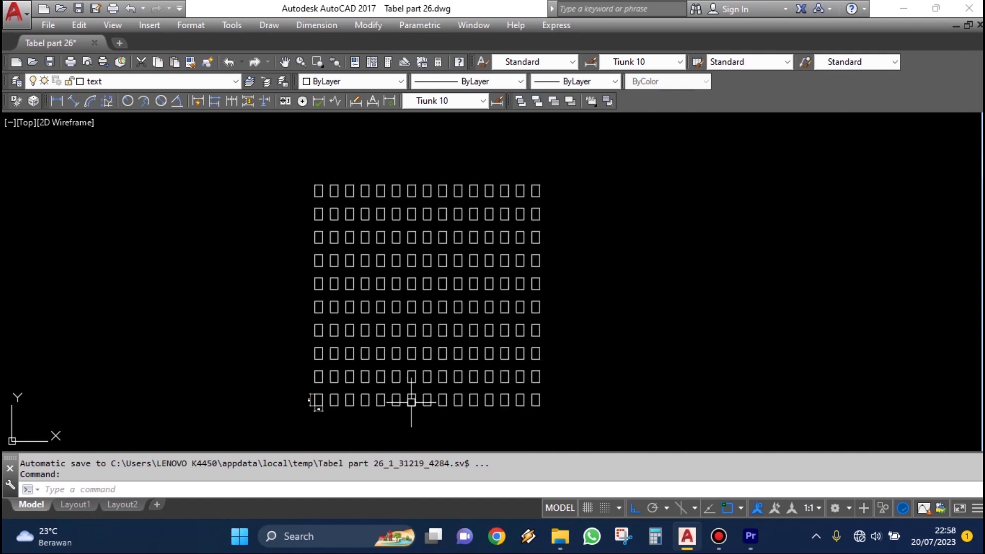
{"action": "key", "text": "ctrl+a"}
{"action": "scroll", "coordinate": [323, 425], "scroll_direction": "up", "scroll_amount": 3}
{"action": "scroll", "coordinate": [659, 378], "scroll_direction": "down", "scroll_amount": 2}
{"action": "scroll", "coordinate": [631, 371], "scroll_direction": "up", "scroll_amount": 4}
{"action": "scroll", "coordinate": [652, 381], "scroll_direction": "down", "scroll_amount": 2}
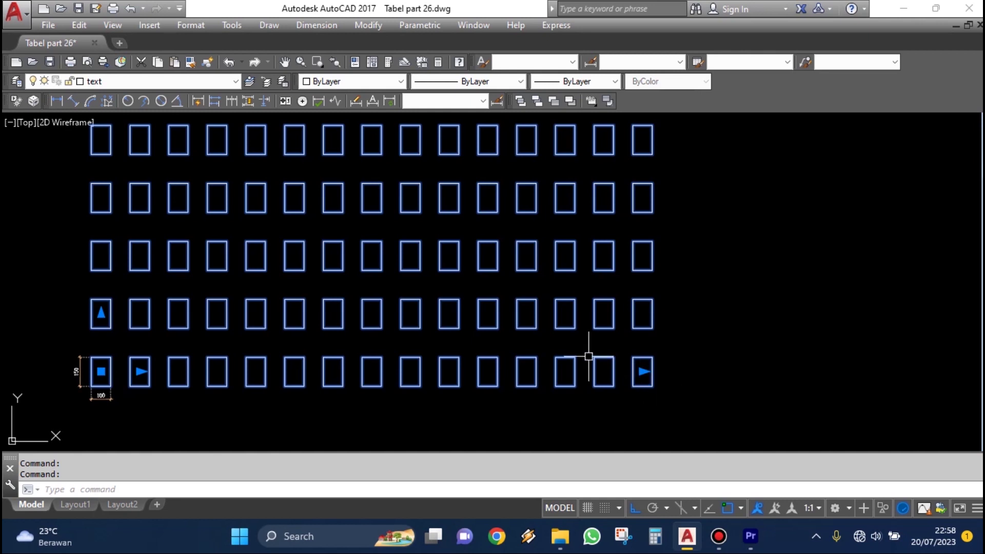
{"action": "scroll", "coordinate": [641, 367], "scroll_direction": "down", "scroll_amount": 4}
{"action": "scroll", "coordinate": [468, 240], "scroll_direction": "up", "scroll_amount": 4}
{"action": "scroll", "coordinate": [468, 240], "scroll_direction": "up", "scroll_amount": 2}
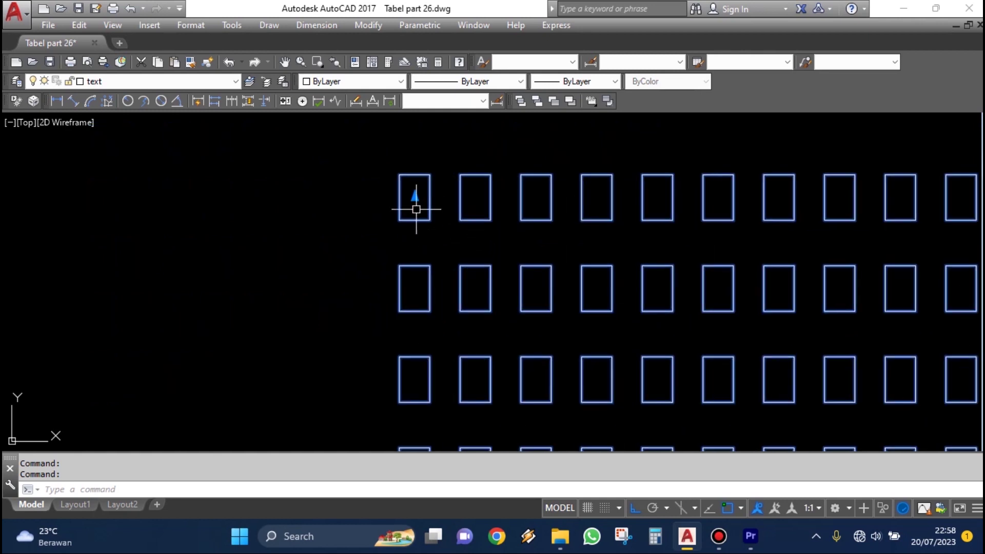
Reduce the rectangular array to 10 columns using its column count grip on the lowest row
{"action": "scroll", "coordinate": [400, 195], "scroll_direction": "down", "scroll_amount": 6}
{"action": "scroll", "coordinate": [620, 402], "scroll_direction": "up", "scroll_amount": 2}
{"action": "scroll", "coordinate": [598, 390], "scroll_direction": "up", "scroll_amount": 2}
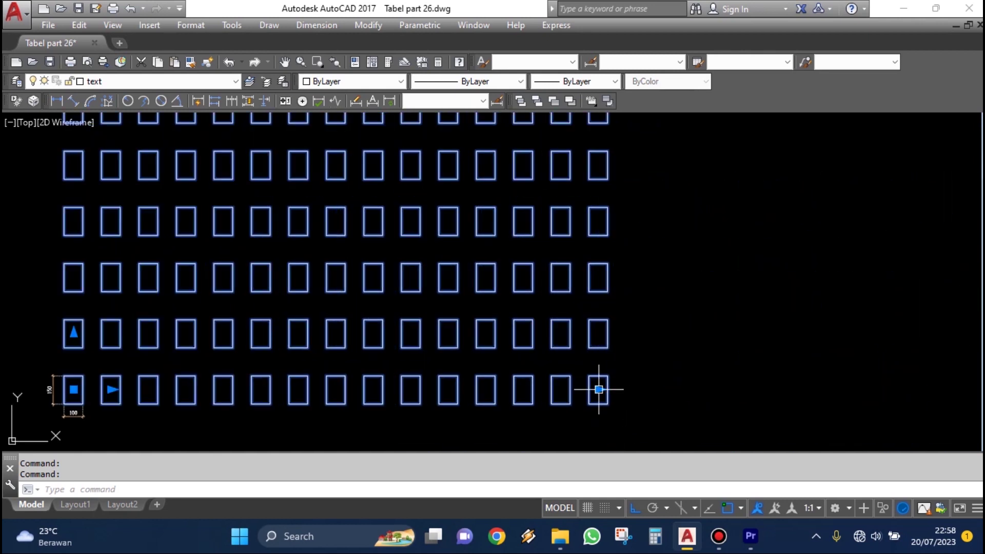
{"action": "left_click", "coordinate": [599, 390]}
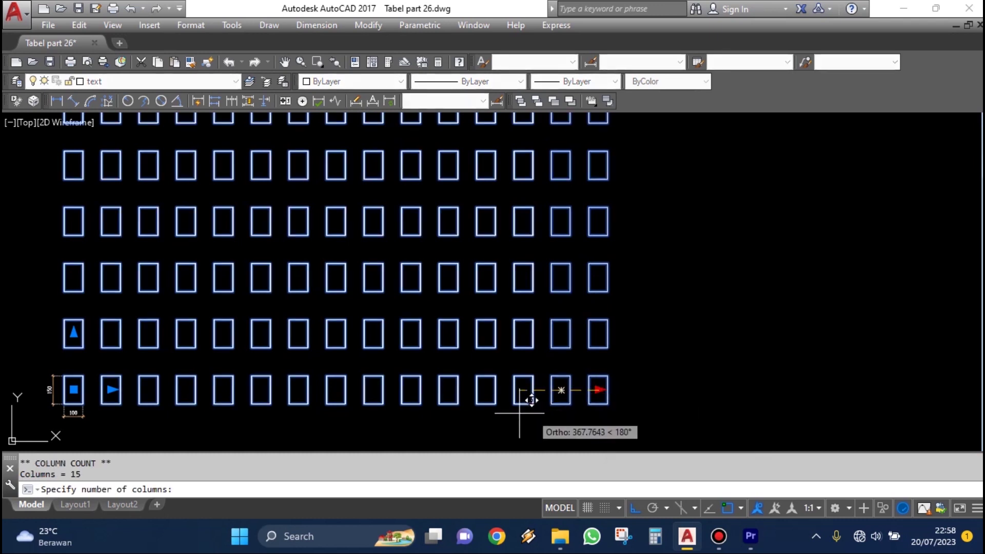
{"action": "middle_click_drag", "start_coordinate": [404, 422], "coordinate": [542, 392]}
{"action": "scroll", "coordinate": [398, 187], "scroll_direction": "down", "scroll_amount": 4}
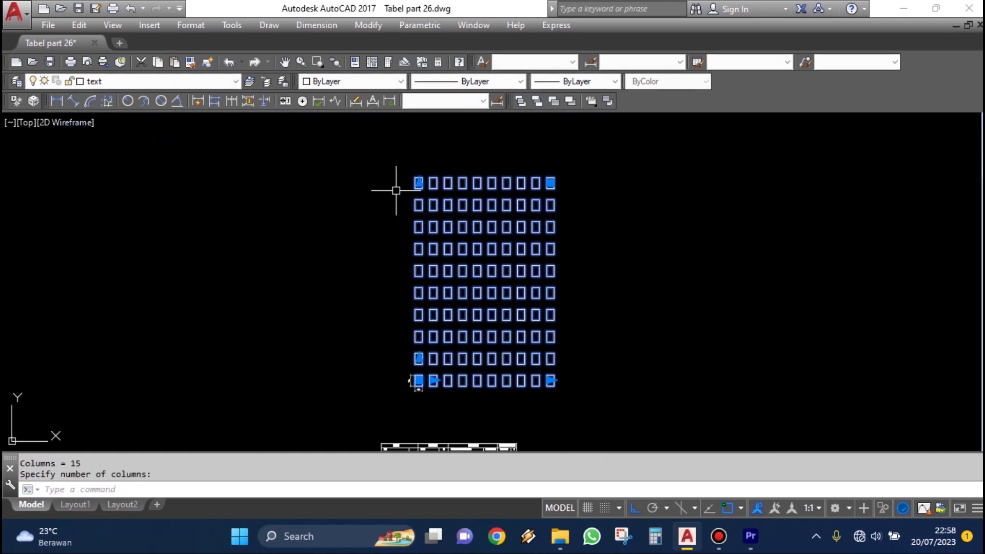
Reduce the array to 8 rows using its row count grip on the first column
{"action": "scroll", "coordinate": [424, 180], "scroll_direction": "up", "scroll_amount": 2}
{"action": "left_click", "coordinate": [425, 183]}
{"action": "left_click", "coordinate": [379, 251]}
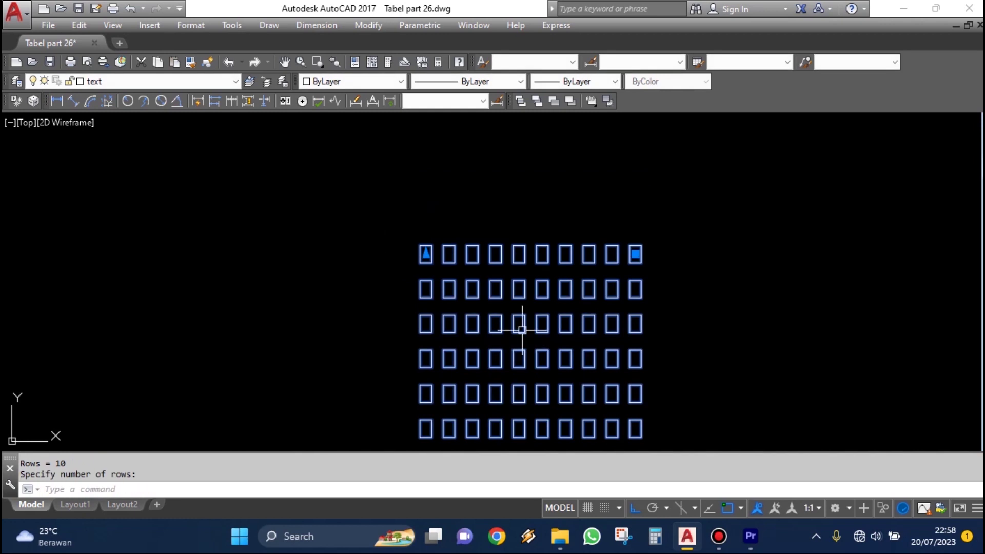
{"action": "middle_click_drag", "start_coordinate": [520, 325], "coordinate": [519, 164]}
Add a linear dimension between the centres of the first two rectangles in the lowest row, placed below the array
{"action": "scroll", "coordinate": [485, 332], "scroll_direction": "up", "scroll_amount": 4}
{"action": "scroll", "coordinate": [392, 333], "scroll_direction": "up", "scroll_amount": 2}
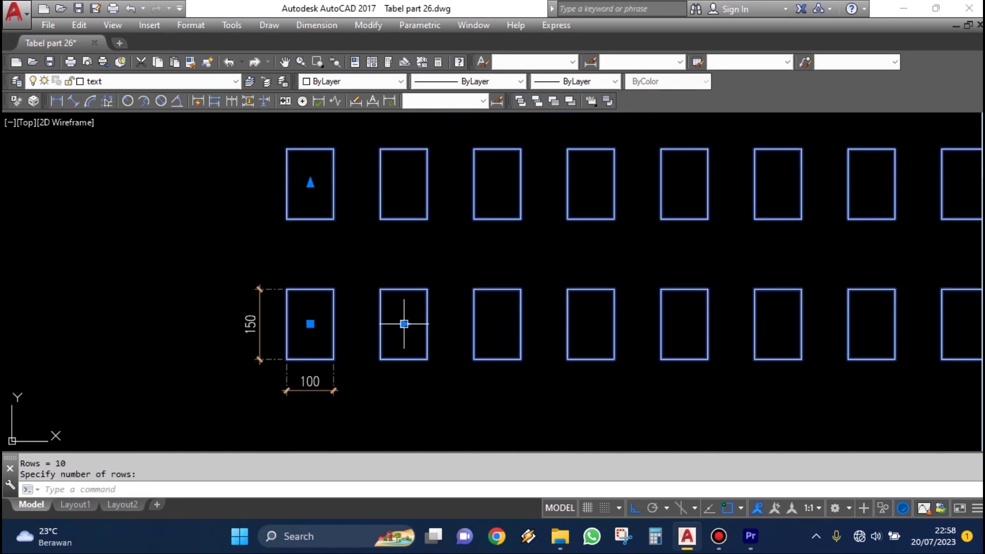
{"action": "scroll", "coordinate": [406, 324], "scroll_direction": "down", "scroll_amount": 2}
{"action": "middle_click_drag", "start_coordinate": [413, 328], "coordinate": [354, 359]}
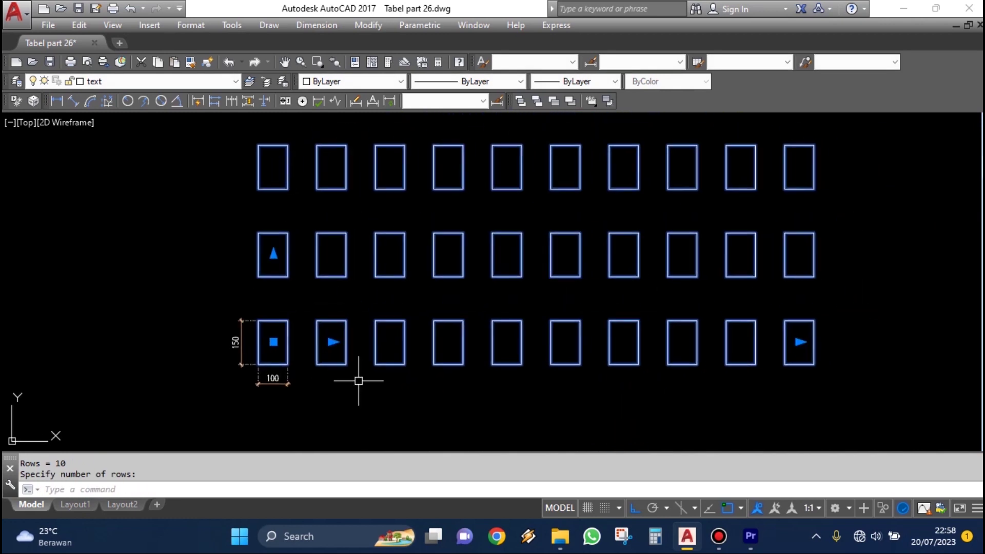
{"action": "scroll", "coordinate": [354, 372], "scroll_direction": "up", "scroll_amount": 2}
{"action": "scroll", "coordinate": [346, 213], "scroll_direction": "down", "scroll_amount": 2}
{"action": "key", "text": "Escape"}
{"action": "left_click", "coordinate": [56, 101]}
{"action": "left_click", "coordinate": [268, 302]}
{"action": "left_click", "coordinate": [327, 302]}
{"action": "left_click", "coordinate": [329, 342]}
Add a vertical linear dimension between the centres of the two lowest rectangles in the first column, placed beside the array
{"action": "middle_click_drag", "start_coordinate": [258, 285], "coordinate": [282, 343]}
{"action": "key", "text": "space"}
{"action": "left_click", "coordinate": [278, 339]}
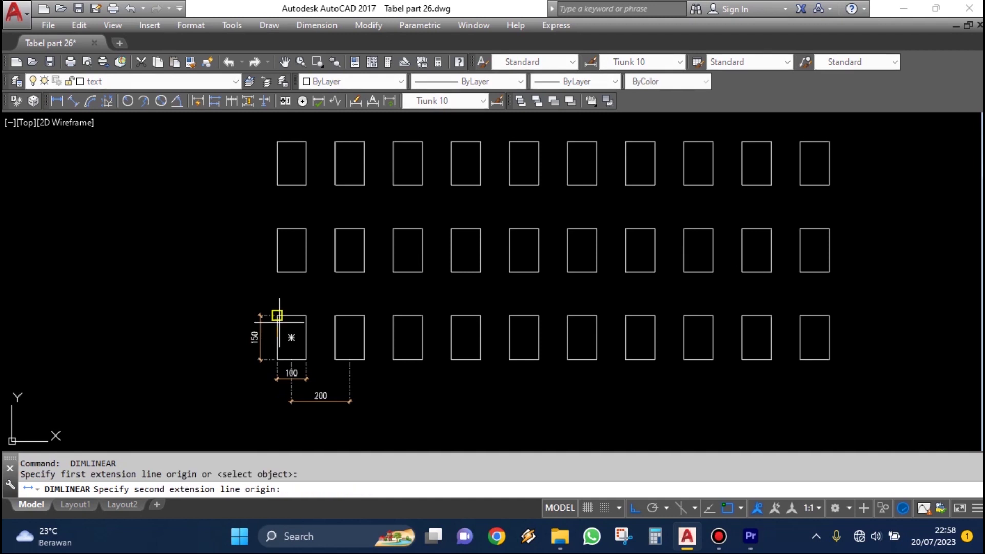
{"action": "left_click", "coordinate": [270, 243]}
{"action": "left_click", "coordinate": [235, 248]}
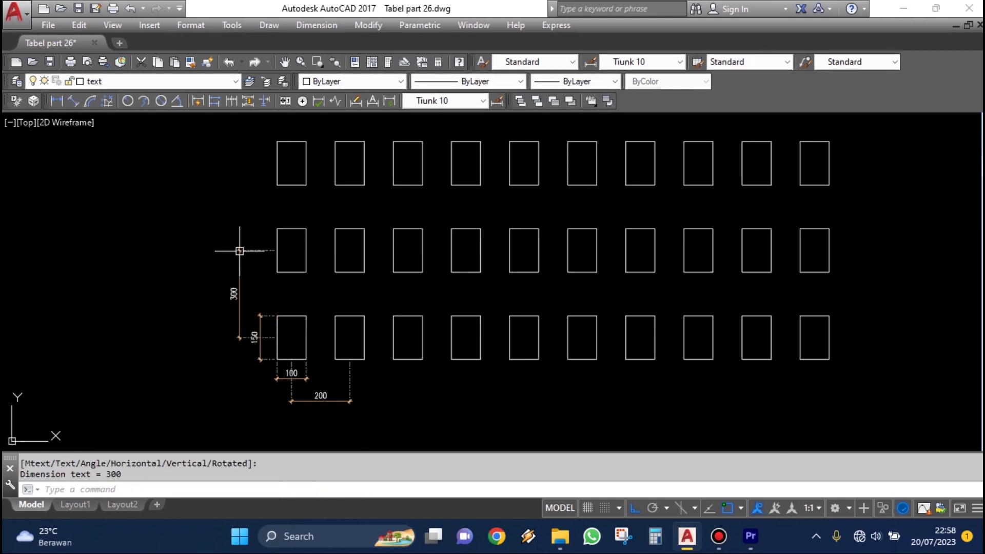
Set the array's column spacing to 250 with its column spacing grip, and deselect the array
{"action": "scroll", "coordinate": [378, 334], "scroll_direction": "up", "scroll_amount": 2}
{"action": "middle_click_drag", "start_coordinate": [381, 348], "coordinate": [375, 281]}
{"action": "left_click", "coordinate": [328, 279]}
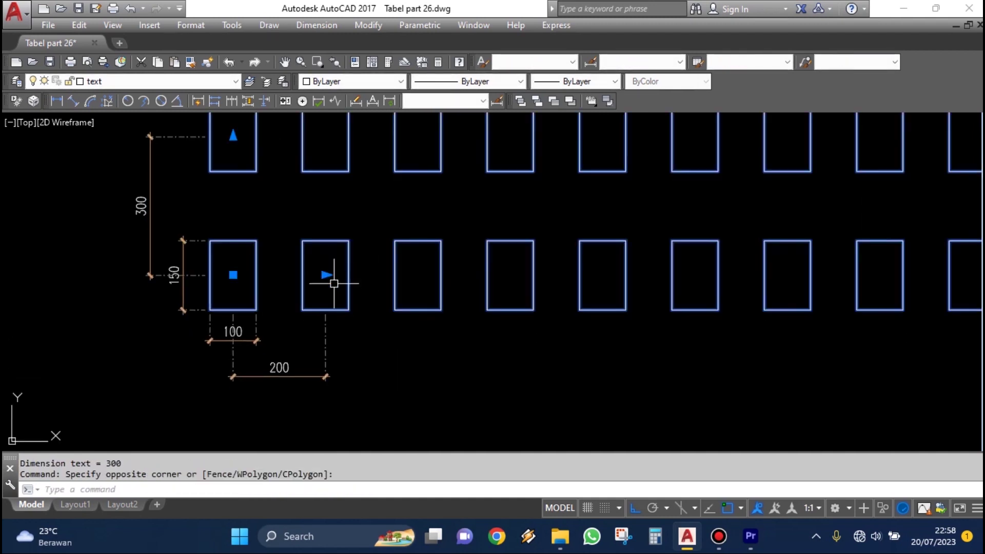
{"action": "left_click", "coordinate": [325, 275]}
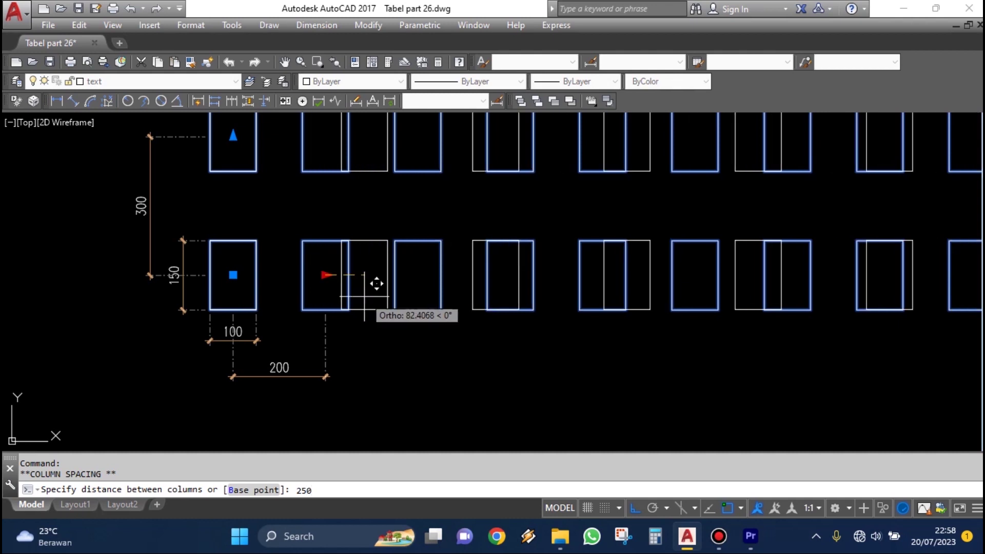
{"action": "key", "text": "Return"}
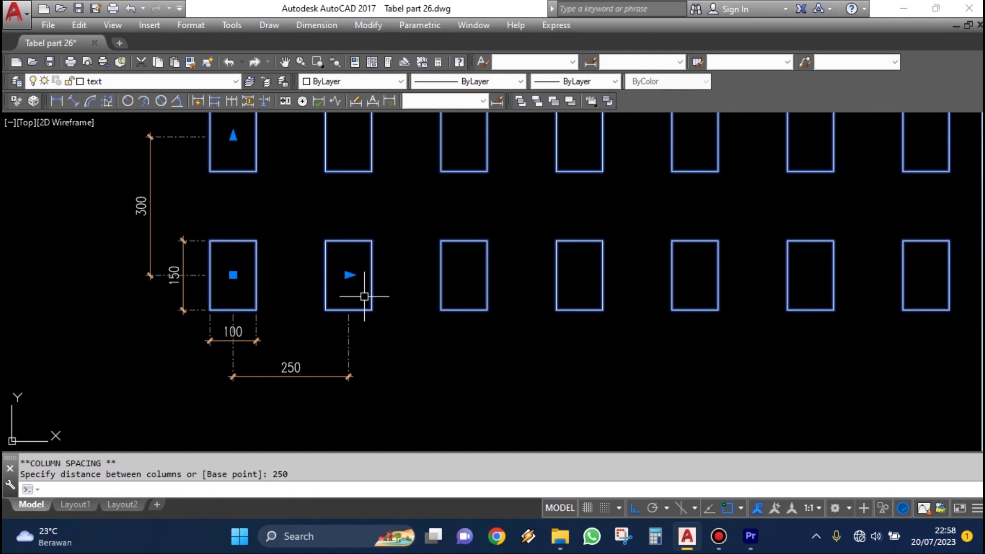
{"action": "scroll", "coordinate": [307, 390], "scroll_direction": "up", "scroll_amount": 2}
{"action": "key", "text": "Escape"}
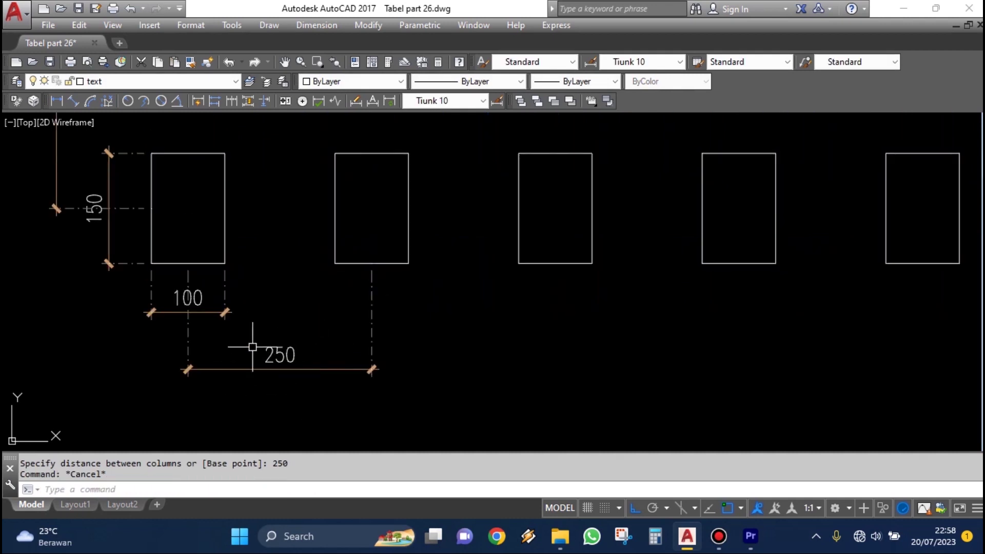
Set the array's row spacing to 400 with its row spacing grip, and deselect the array
{"action": "scroll", "coordinate": [287, 334], "scroll_direction": "down", "scroll_amount": 2}
{"action": "scroll", "coordinate": [352, 334], "scroll_direction": "up", "scroll_amount": 1}
{"action": "left_click", "coordinate": [351, 334]}
{"action": "scroll", "coordinate": [340, 363], "scroll_direction": "up", "scroll_amount": 1}
{"action": "middle_click_drag", "start_coordinate": [340, 363], "coordinate": [355, 311]}
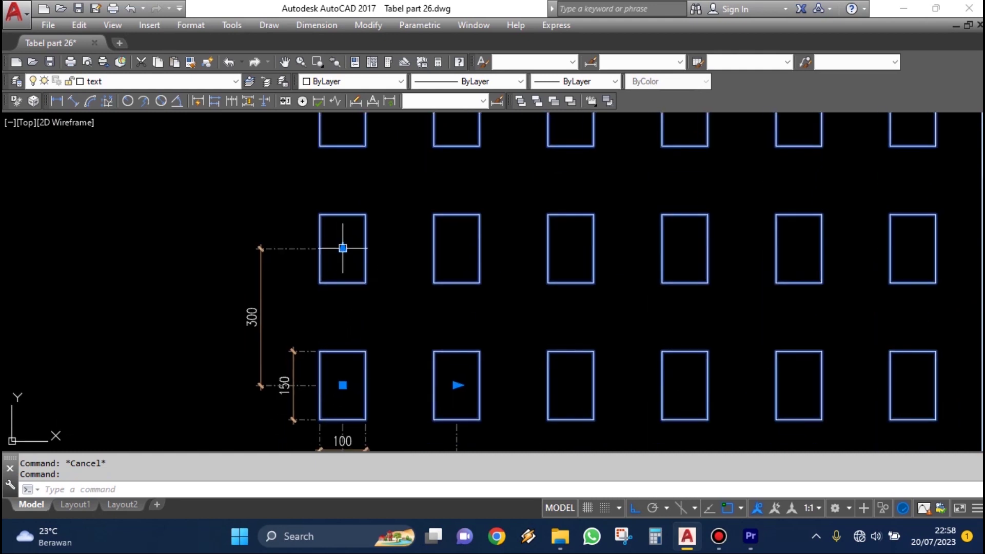
{"action": "left_click", "coordinate": [342, 246]}
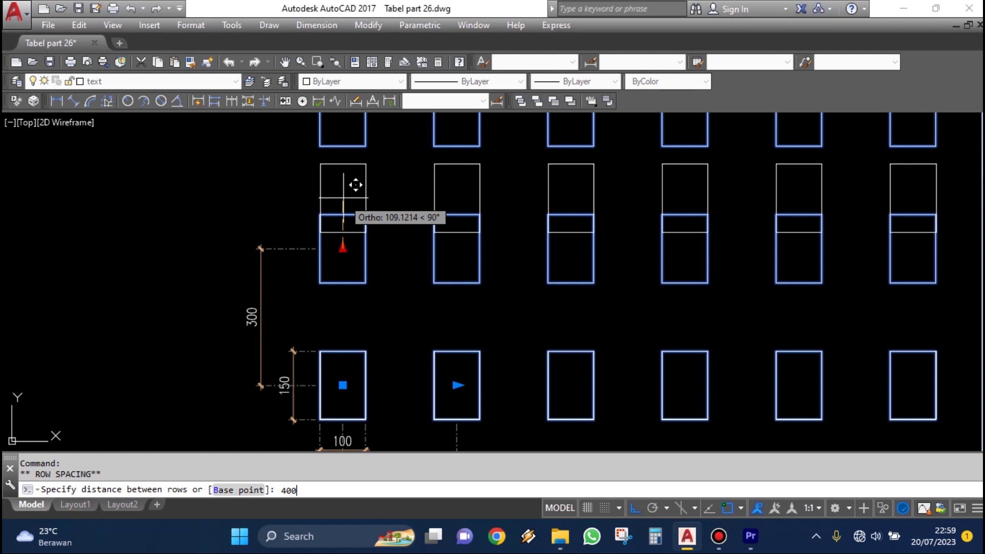
{"action": "key", "text": "Return"}
{"action": "scroll", "coordinate": [343, 200], "scroll_direction": "down", "scroll_amount": 5}
{"action": "key", "text": "Escape"}
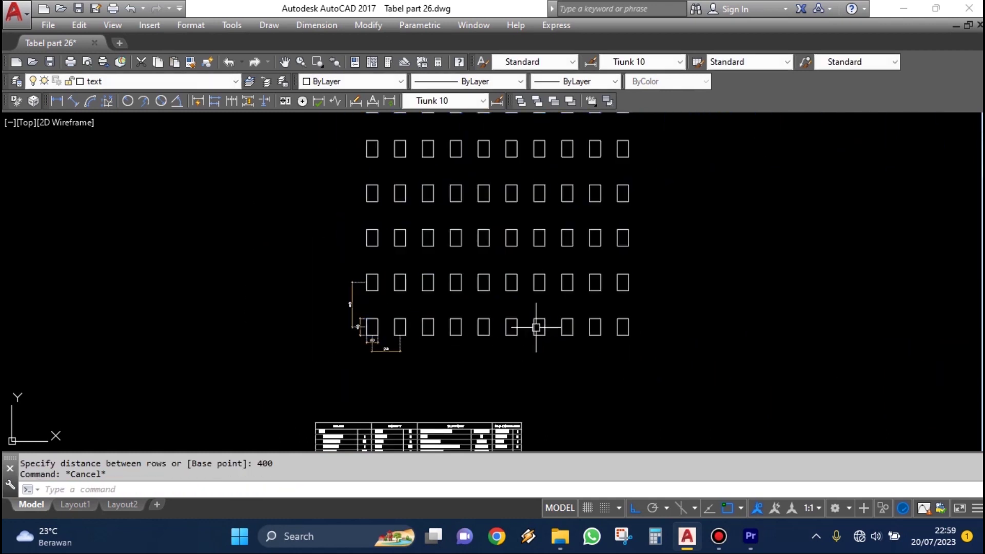
{"action": "scroll", "coordinate": [524, 328], "scroll_direction": "up", "scroll_amount": 2}
{"action": "middle_click_drag", "start_coordinate": [524, 319], "coordinate": [510, 370]}
{"action": "scroll", "coordinate": [514, 364], "scroll_direction": "down", "scroll_amount": 2}
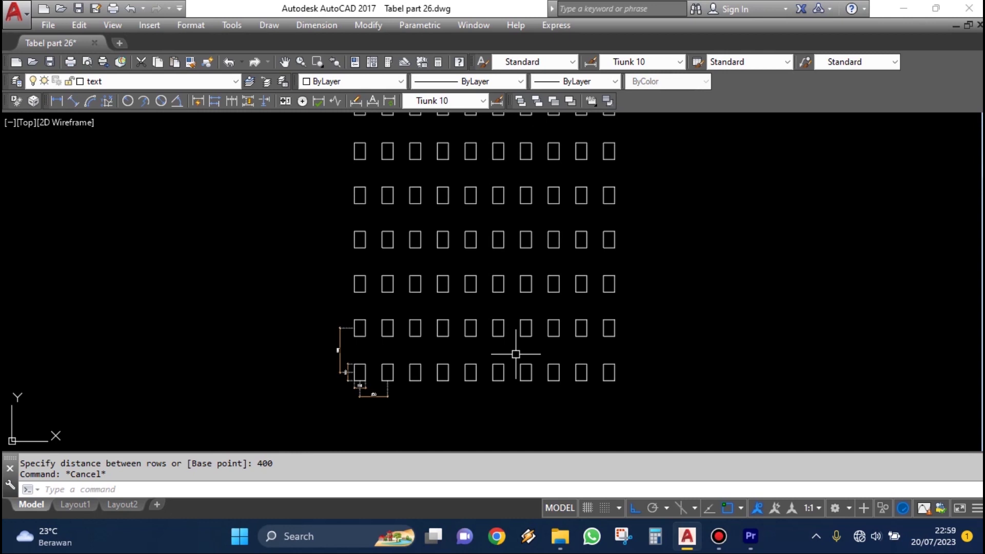
{"action": "scroll", "coordinate": [515, 353], "scroll_direction": "up", "scroll_amount": 2}
{"action": "left_click", "coordinate": [469, 281]}
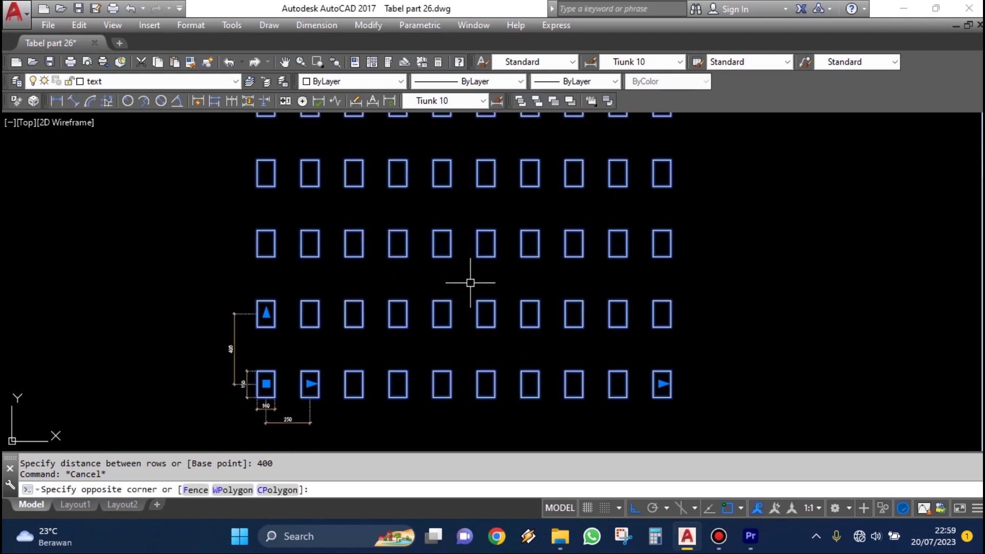
{"action": "key", "text": "Escape"}
{"action": "middle_click_drag", "start_coordinate": [469, 318], "coordinate": [535, 353]}
{"action": "left_click", "coordinate": [535, 353]}
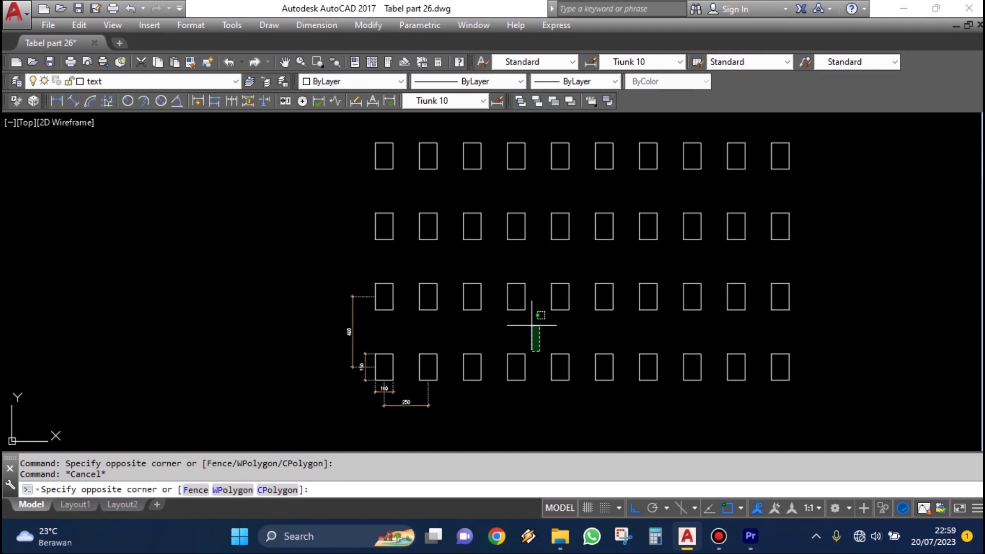
{"action": "left_click", "coordinate": [481, 300]}
{"action": "key", "text": "Escape"}
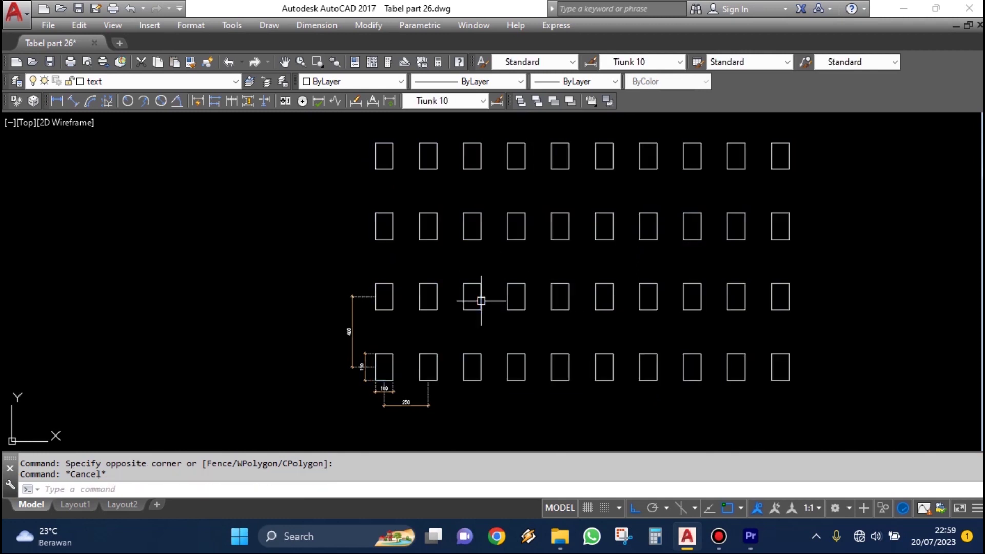
{"action": "left_click", "coordinate": [491, 336]}
{"action": "left_click", "coordinate": [470, 307]}
{"action": "key", "text": "Escape"}
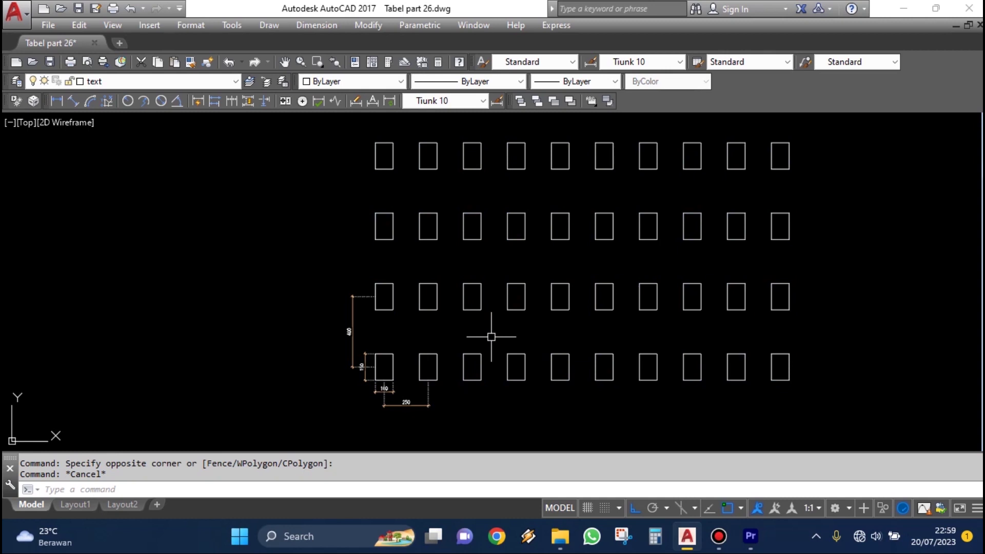
Open the array's object properties and set it to 7 columns with a column spacing of 150
{"action": "key", "text": "ctrl+1"}
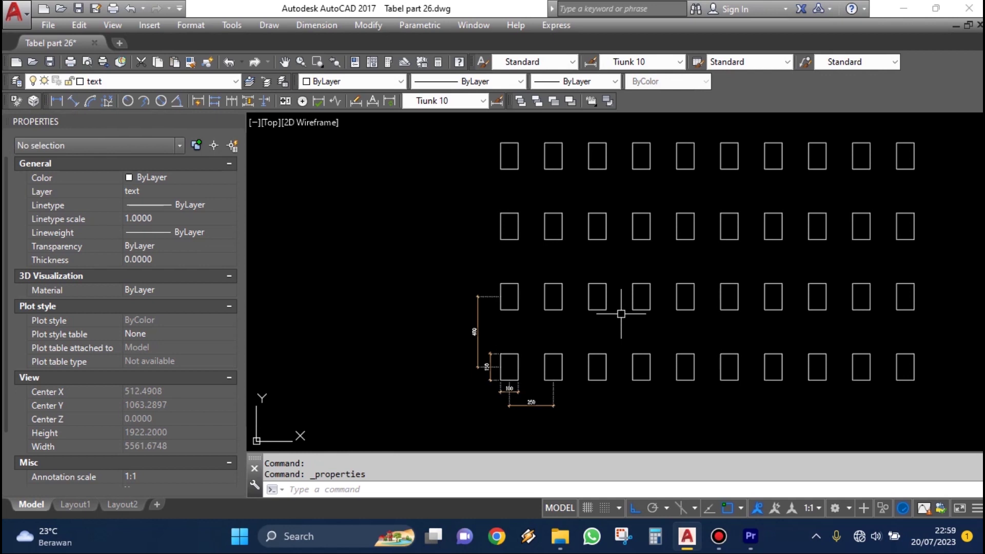
{"action": "left_click", "coordinate": [649, 297]}
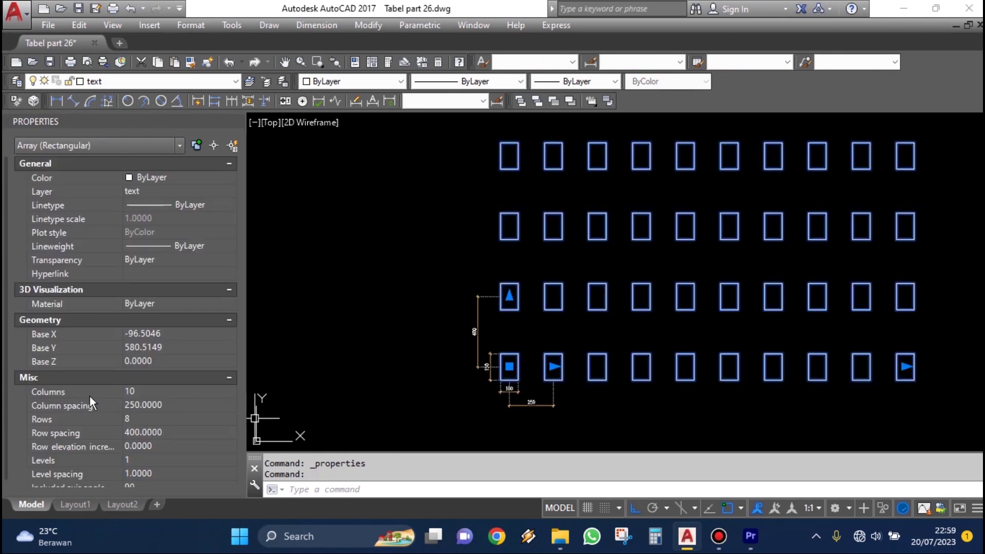
{"action": "left_click", "coordinate": [132, 391]}
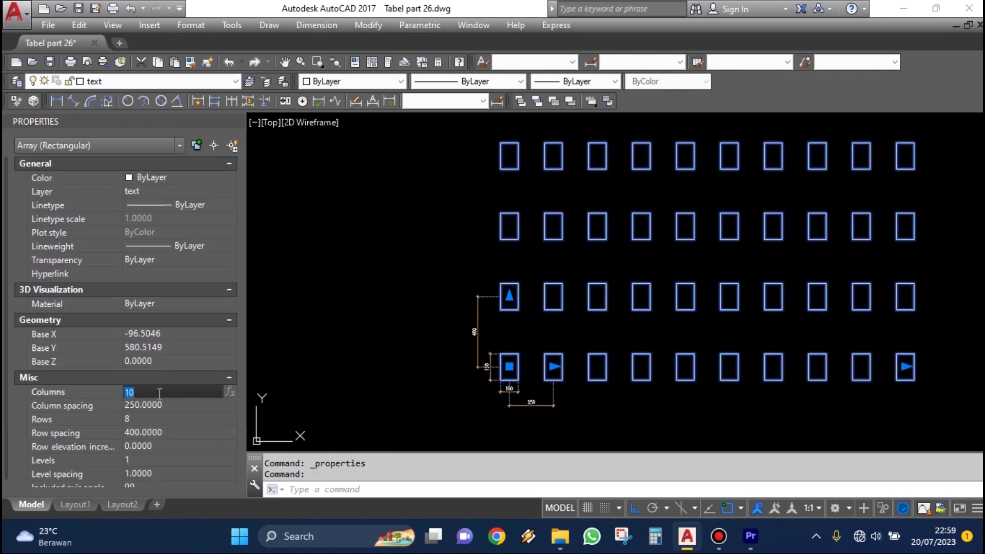
{"action": "scroll", "coordinate": [483, 363], "scroll_direction": "down", "scroll_amount": 2}
{"action": "scroll", "coordinate": [590, 371], "scroll_direction": "up", "scroll_amount": 2}
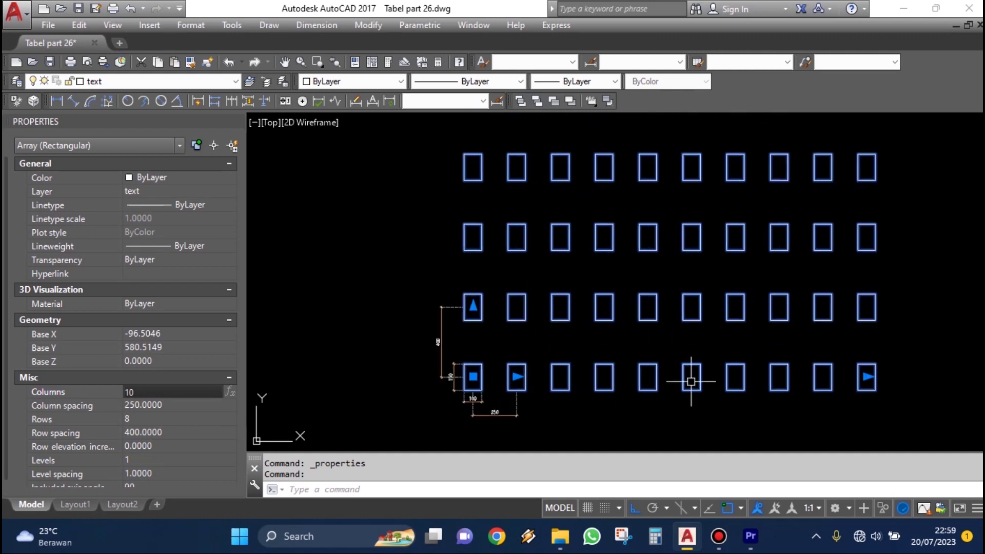
{"action": "double_click", "coordinate": [128, 391]}
{"action": "type", "text": "7"}
{"action": "key", "text": "Tab"}
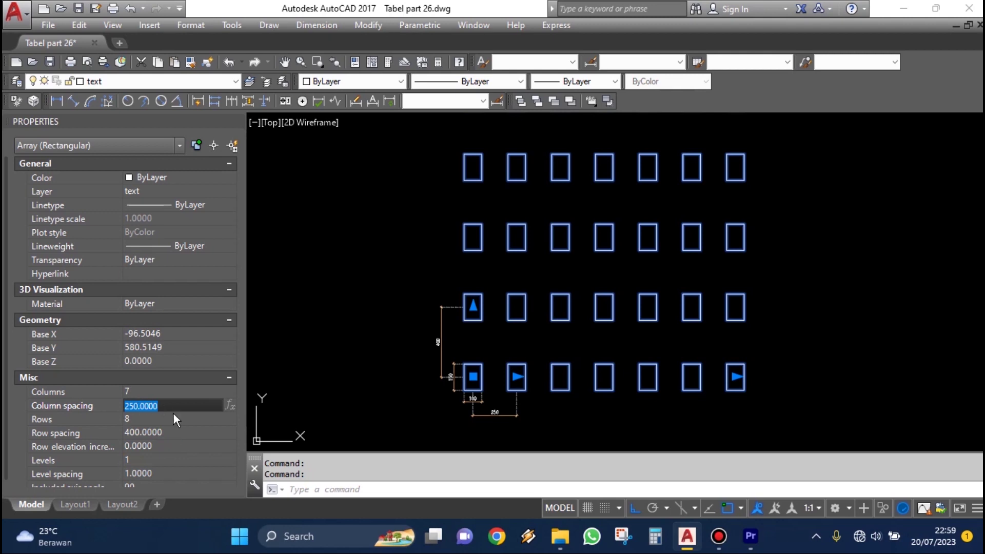
{"action": "type", "text": "150"}
{"action": "key", "text": "Tab"}
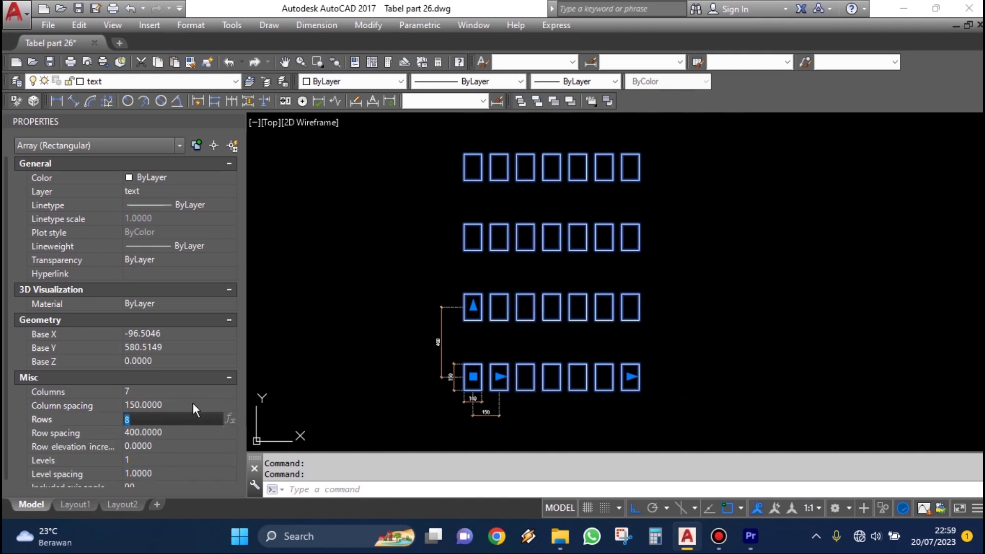
Set the array to 10 rows with a row spacing of 250, and close the object properties
{"action": "type", "text": "10"}
{"action": "key", "text": "Tab"}
{"action": "type", "text": "250"}
{"action": "key", "text": "Tab"}
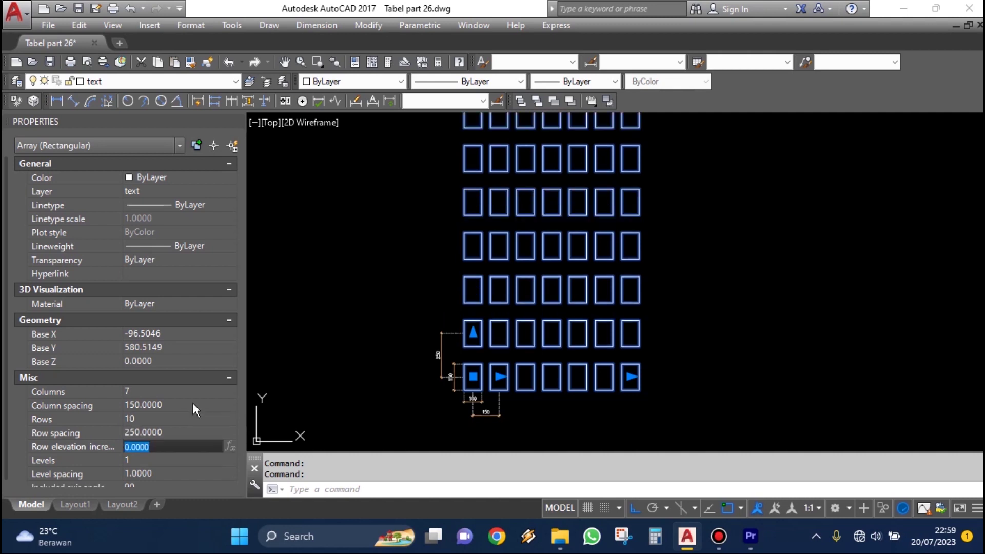
{"action": "scroll", "coordinate": [417, 328], "scroll_direction": "down", "scroll_amount": 2}
{"action": "key", "text": "Escape"}
{"action": "scroll", "coordinate": [422, 310], "scroll_direction": "down", "scroll_amount": 1}
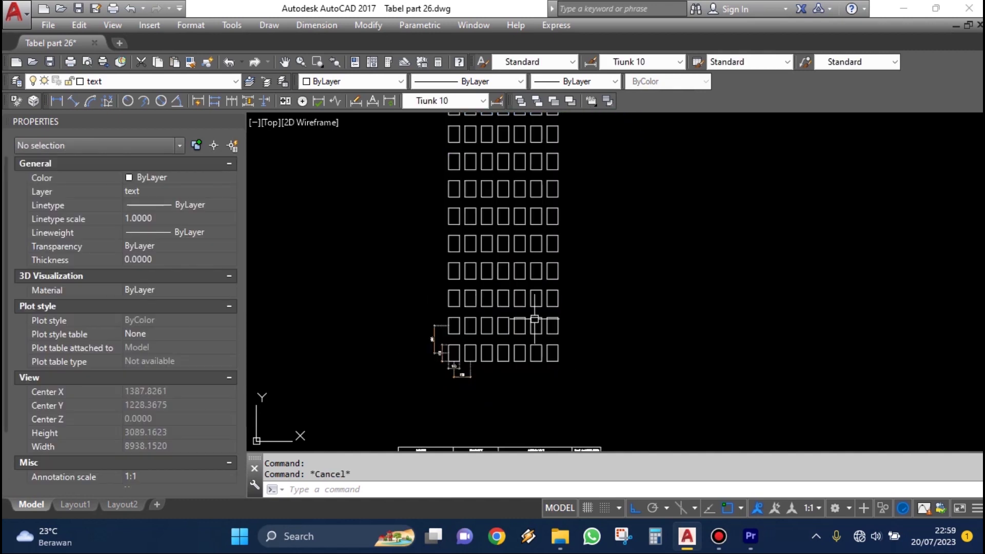
{"action": "scroll", "coordinate": [523, 331], "scroll_direction": "up", "scroll_amount": 2}
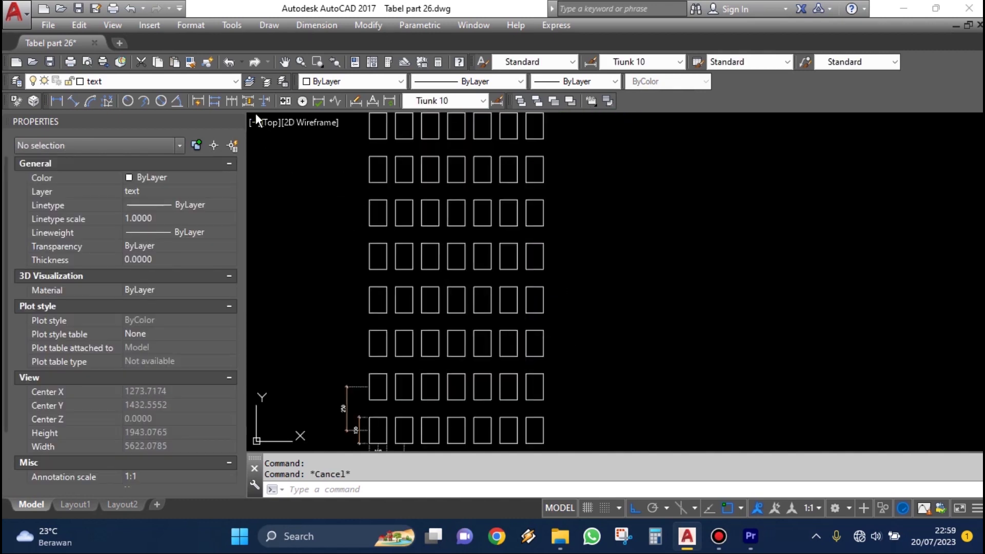
{"action": "left_click", "coordinate": [236, 122]}
{"action": "middle_click_drag", "start_coordinate": [500, 293], "coordinate": [481, 231]}
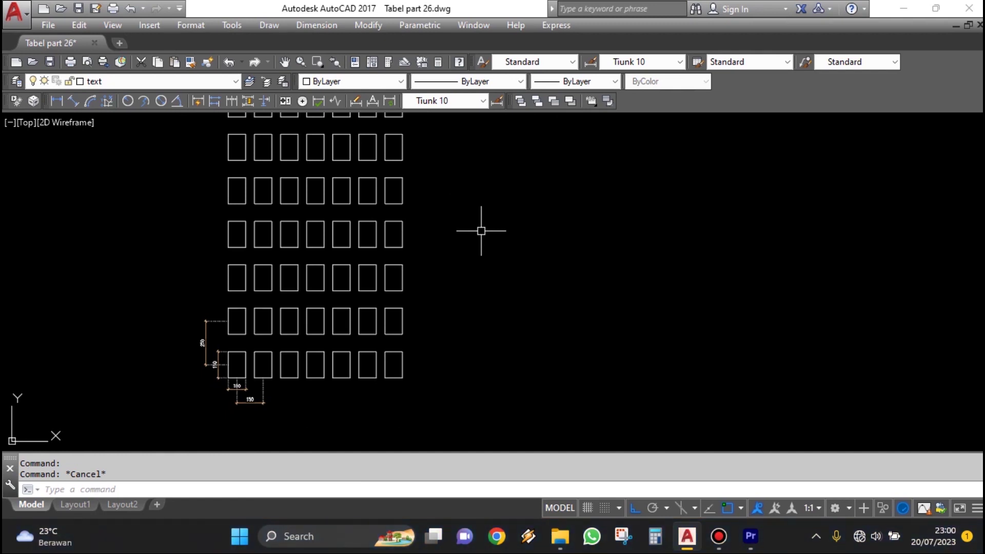
{"action": "left_click", "coordinate": [359, 244]}
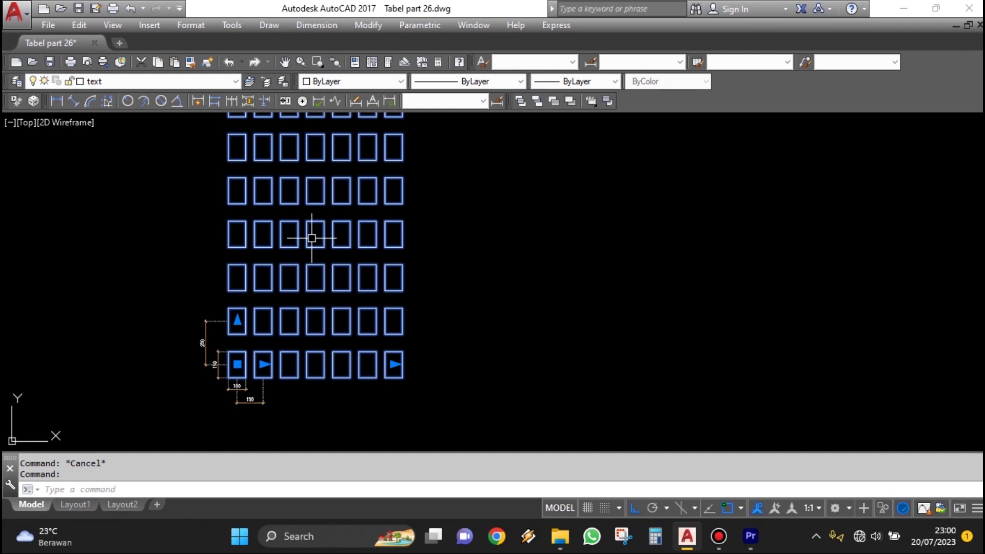
{"action": "key", "text": "Escape"}
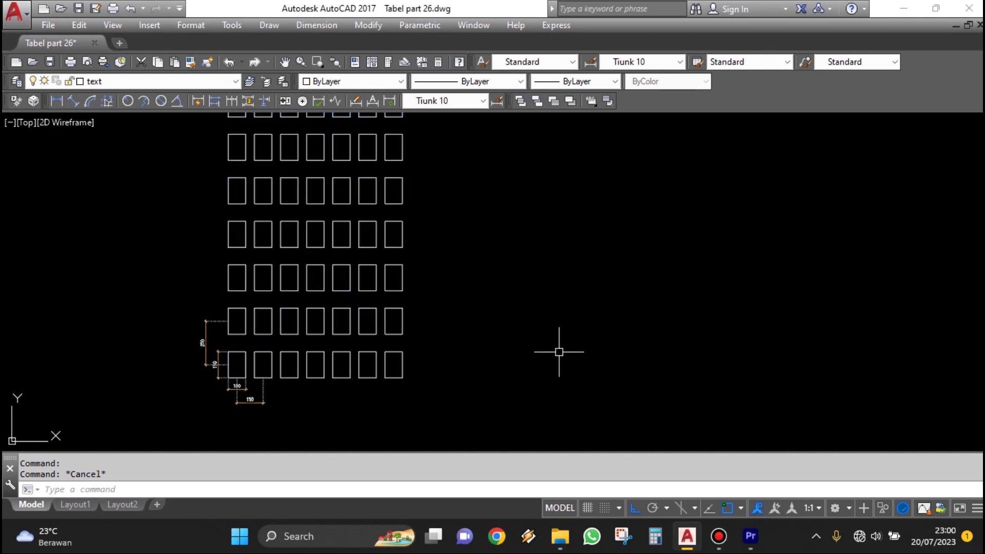
{"action": "middle_click_drag", "start_coordinate": [559, 352], "coordinate": [473, 367]}
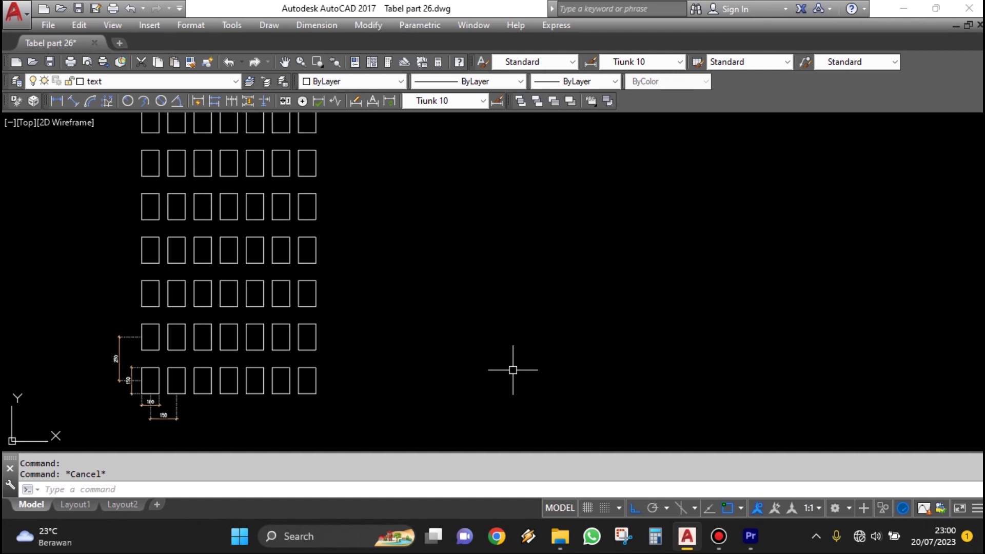
{"action": "type", "text": "ar"}
{"action": "key", "text": "Return"}
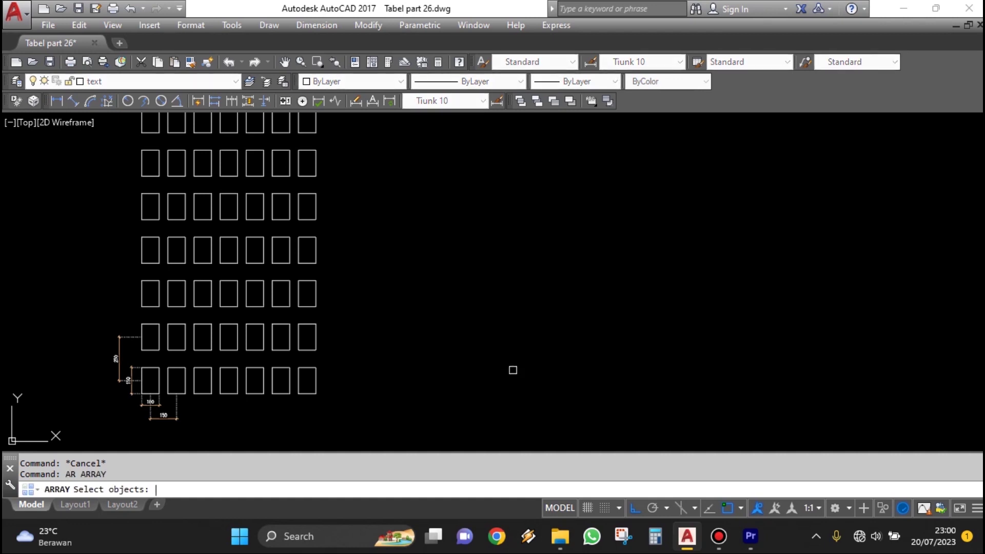
{"action": "key", "text": "Escape"}
Draw a 100 by 150 rectangle corner to corner over the array's lower-right rectangle
{"action": "type", "text": "rec"}
{"action": "key", "text": "Return"}
{"action": "scroll", "coordinate": [322, 414], "scroll_direction": "up", "scroll_amount": 2}
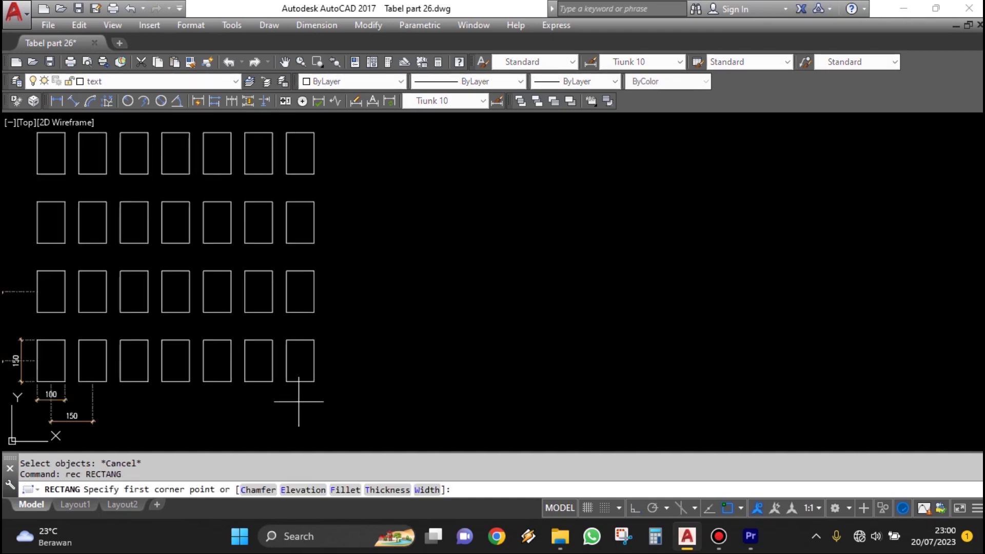
{"action": "left_click", "coordinate": [286, 381]}
{"action": "left_click", "coordinate": [314, 340]}
{"action": "type", "text": "zz"}
{"action": "key", "text": "Escape"}
Move the new rectangle into the empty space to the right of the array
{"action": "type", "text": "m"}
{"action": "key", "text": "Return"}
{"action": "left_click", "coordinate": [314, 369]}
{"action": "key", "text": "Return"}
{"action": "scroll", "coordinate": [330, 378], "scroll_direction": "down", "scroll_amount": 4}
{"action": "left_click", "coordinate": [379, 398]}
{"action": "left_click", "coordinate": [487, 400]}
{"action": "key", "text": "Escape"}
{"action": "scroll", "coordinate": [468, 396], "scroll_direction": "up", "scroll_amount": 2}
Start a classic rectangular array and set it to 10 rows and 15 columns
{"action": "type", "text": "arrayc"}
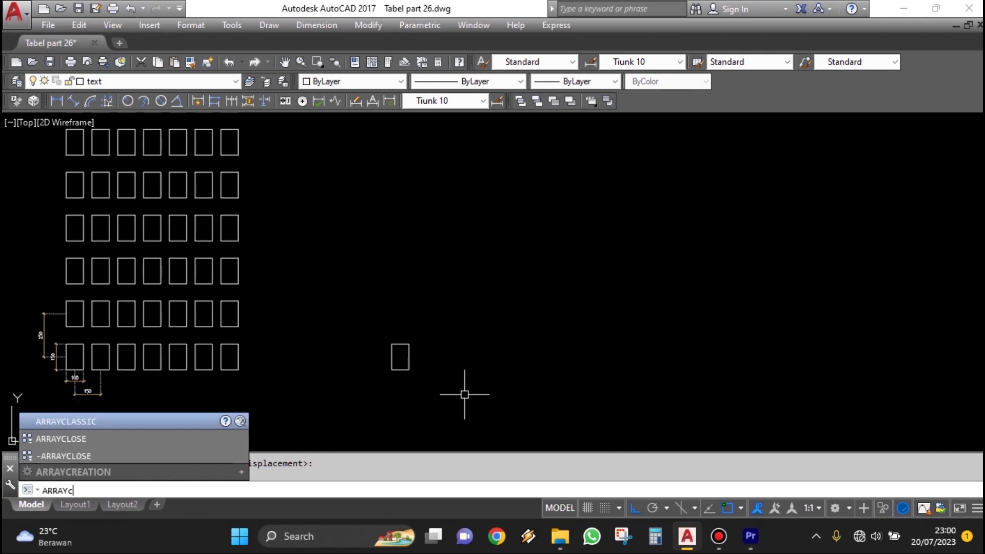
{"action": "key", "text": "Return"}
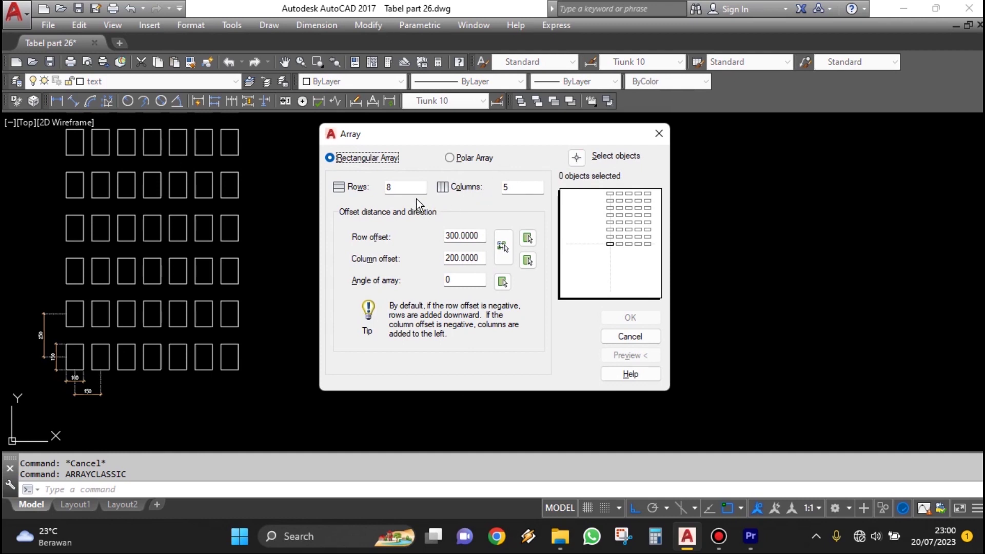
{"action": "double_click", "coordinate": [401, 188]}
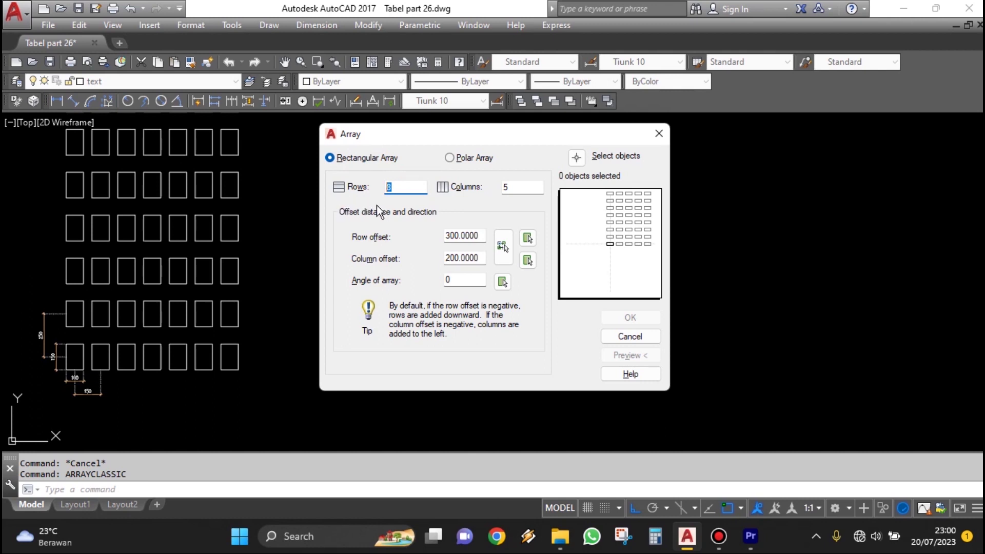
{"action": "type", "text": "10"}
{"action": "double_click", "coordinate": [505, 188]}
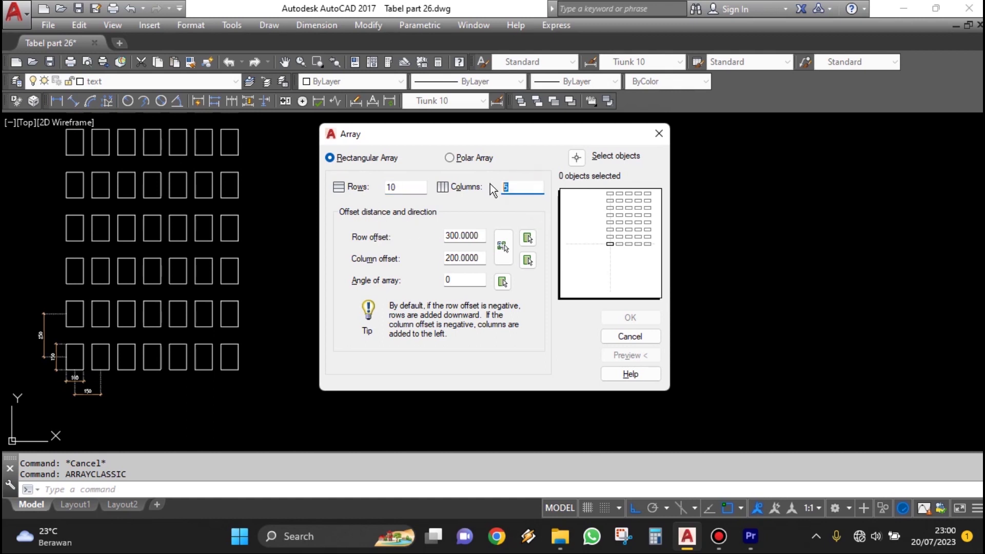
{"action": "type", "text": "15"}
Keep the row offset of 300 and column offset of 200, and choose the separate rectangle as the object to array
{"action": "left_click", "coordinate": [471, 236]}
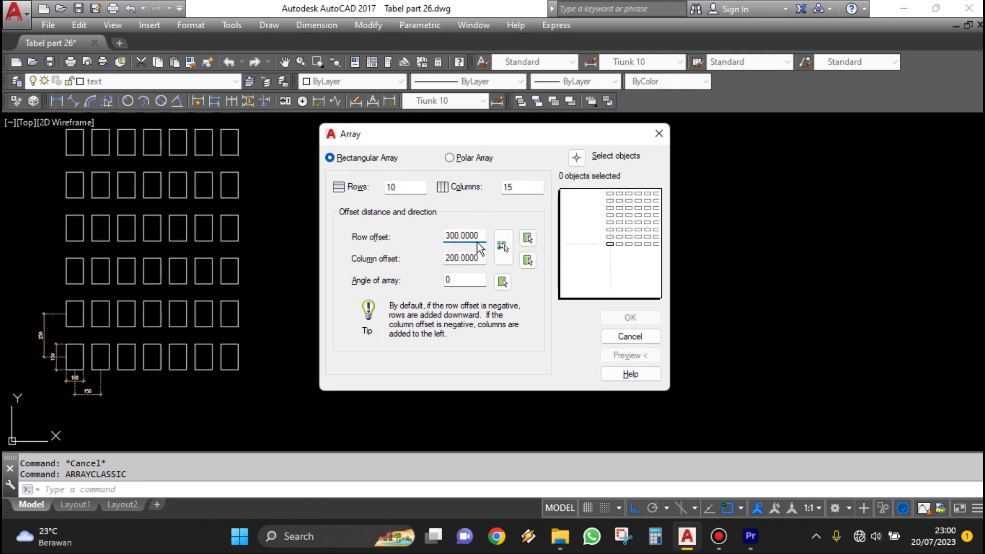
{"action": "left_click", "coordinate": [462, 236]}
{"action": "left_click", "coordinate": [470, 258]}
{"action": "left_click", "coordinate": [575, 157]}
{"action": "left_click", "coordinate": [406, 343]}
{"action": "key", "text": "Return"}
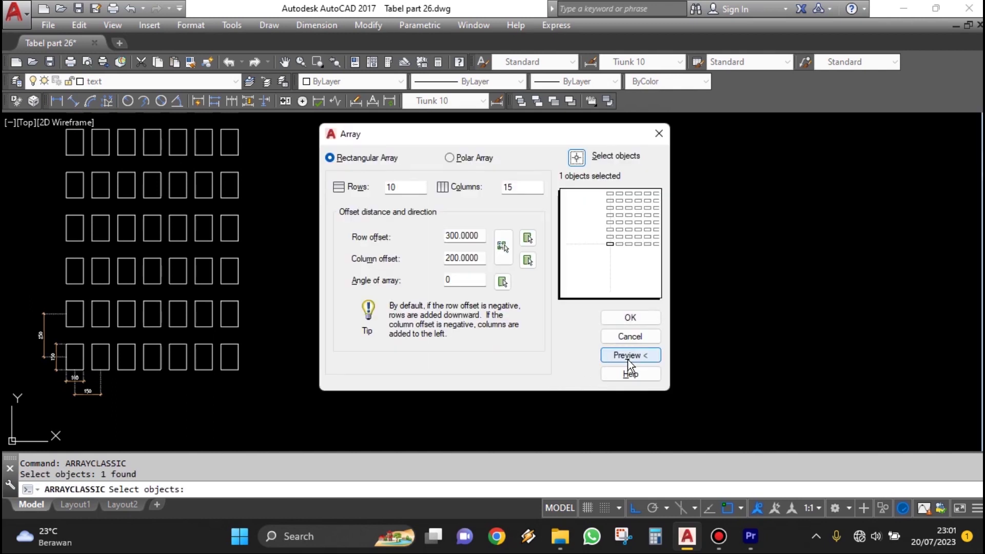
Preview the classic array of the rectangle, return to its settings and create it
{"action": "left_click", "coordinate": [628, 359]}
{"action": "scroll", "coordinate": [547, 369], "scroll_direction": "down", "scroll_amount": 4}
{"action": "scroll", "coordinate": [647, 295], "scroll_direction": "up", "scroll_amount": 4}
{"action": "scroll", "coordinate": [561, 303], "scroll_direction": "down", "scroll_amount": 3}
{"action": "scroll", "coordinate": [499, 334], "scroll_direction": "up", "scroll_amount": 4}
{"action": "key", "text": "Escape"}
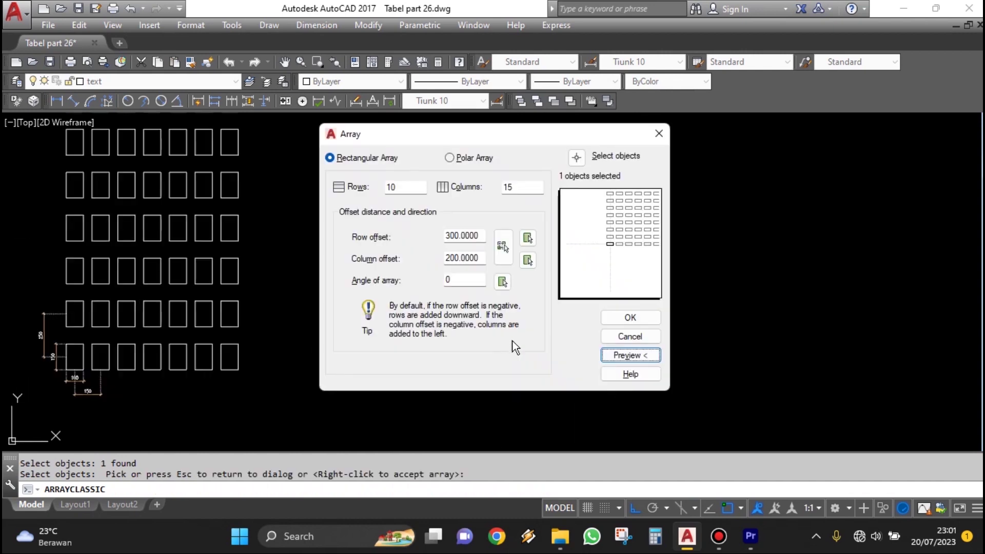
{"action": "left_click", "coordinate": [629, 318]}
{"action": "scroll", "coordinate": [546, 377], "scroll_direction": "down", "scroll_amount": 4}
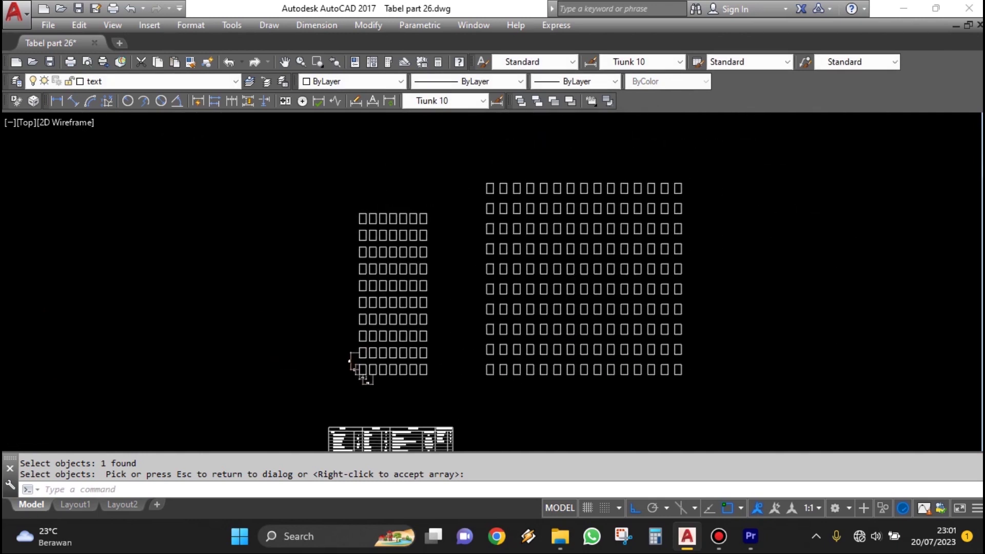
Add a horizontal dimension below the classic array between the centres of the first two rectangles in its bottom row
{"action": "scroll", "coordinate": [573, 362], "scroll_direction": "up", "scroll_amount": 2}
{"action": "left_click", "coordinate": [57, 100]}
{"action": "scroll", "coordinate": [394, 404], "scroll_direction": "up", "scroll_amount": 2}
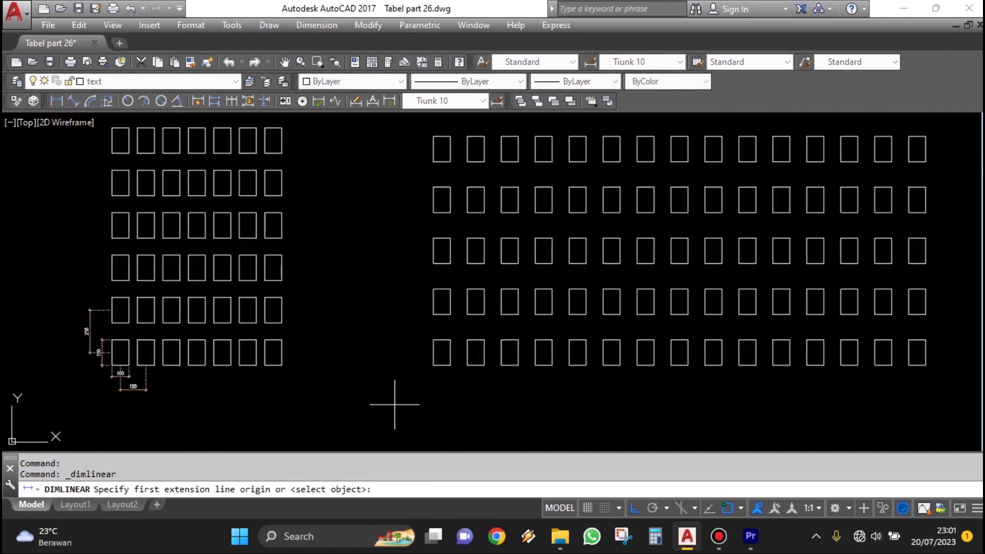
{"action": "scroll", "coordinate": [394, 404], "scroll_direction": "up", "scroll_amount": 2}
{"action": "left_click", "coordinate": [467, 322]}
{"action": "left_click", "coordinate": [521, 322]}
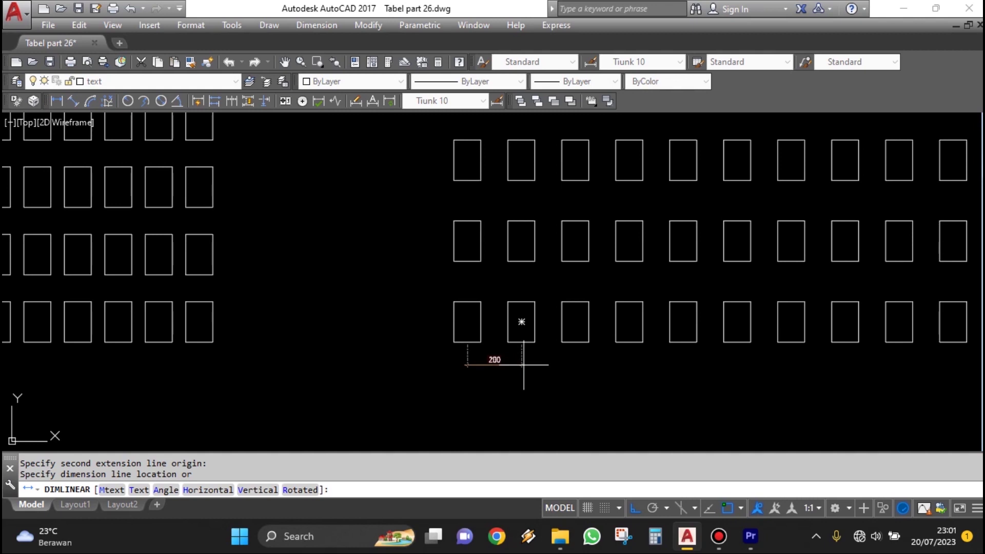
{"action": "scroll", "coordinate": [523, 364], "scroll_direction": "up", "scroll_amount": 2}
{"action": "left_click", "coordinate": [522, 365]}
{"action": "scroll", "coordinate": [380, 318], "scroll_direction": "down", "scroll_amount": 1}
Add a vertical dimension beside the classic array between the midpoints of the first column's two lowest rectangles
{"action": "middle_click_drag", "start_coordinate": [380, 318], "coordinate": [432, 392]}
{"action": "key", "text": "space"}
{"action": "left_click", "coordinate": [414, 355]}
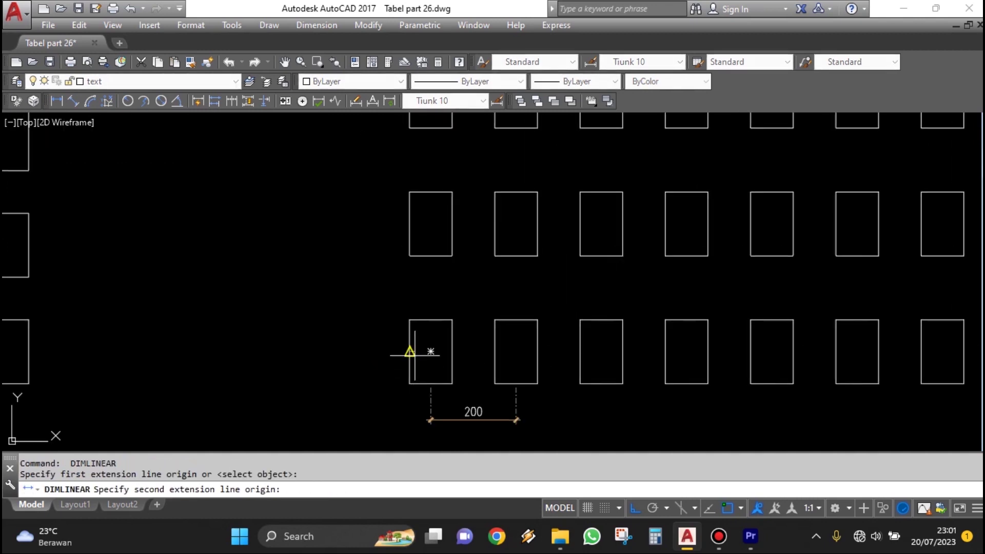
{"action": "left_click", "coordinate": [408, 224]}
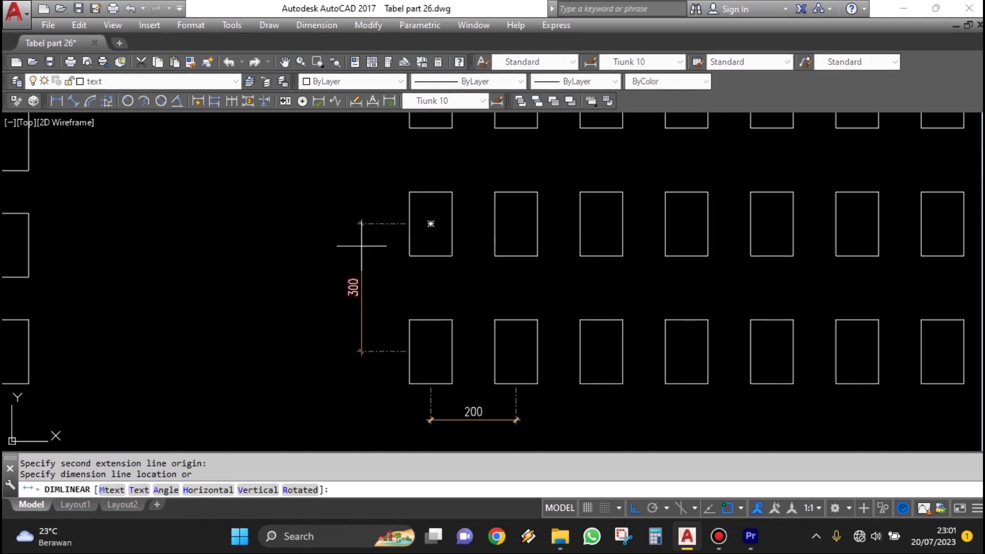
{"action": "left_click", "coordinate": [361, 246]}
Select various rectangles of the classic array, singly and in groups, to check whether they are separate objects, and clear each selection
{"action": "scroll", "coordinate": [374, 281], "scroll_direction": "down", "scroll_amount": 7}
{"action": "scroll", "coordinate": [469, 358], "scroll_direction": "up", "scroll_amount": 1}
{"action": "scroll", "coordinate": [547, 336], "scroll_direction": "down", "scroll_amount": 2}
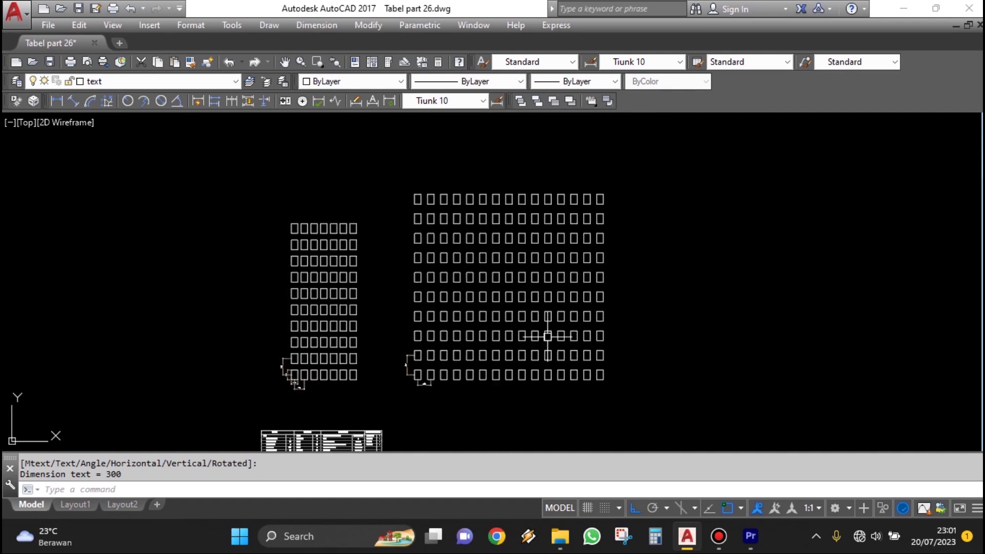
{"action": "scroll", "coordinate": [493, 294], "scroll_direction": "up", "scroll_amount": 2}
{"action": "scroll", "coordinate": [649, 339], "scroll_direction": "down", "scroll_amount": 2}
{"action": "left_click", "coordinate": [723, 387]}
{"action": "left_click", "coordinate": [610, 268]}
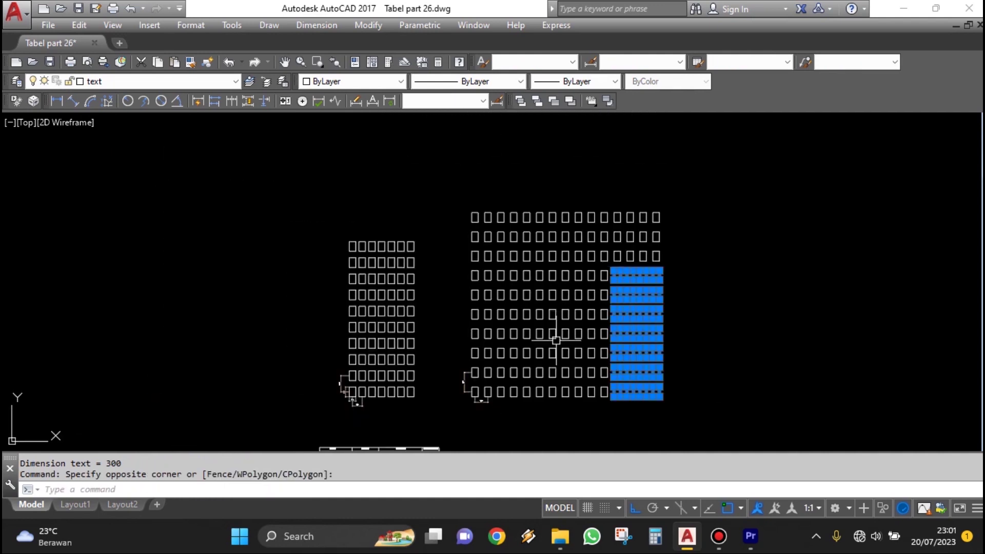
{"action": "key", "text": "Escape"}
{"action": "left_click", "coordinate": [545, 426]}
{"action": "left_click", "coordinate": [500, 328]}
{"action": "key", "text": "Escape"}
{"action": "scroll", "coordinate": [501, 408], "scroll_direction": "up", "scroll_amount": 2}
{"action": "left_click", "coordinate": [508, 401]}
{"action": "left_click", "coordinate": [488, 310]}
{"action": "key", "text": "Escape"}
{"action": "left_click", "coordinate": [488, 360]}
{"action": "left_click", "coordinate": [465, 341]}
{"action": "key", "text": "Escape"}
{"action": "scroll", "coordinate": [463, 378], "scroll_direction": "up", "scroll_amount": 2}
{"action": "left_click", "coordinate": [513, 348]}
{"action": "scroll", "coordinate": [515, 348], "scroll_direction": "down", "scroll_amount": 2}
{"action": "scroll", "coordinate": [476, 317], "scroll_direction": "down", "scroll_amount": 2}
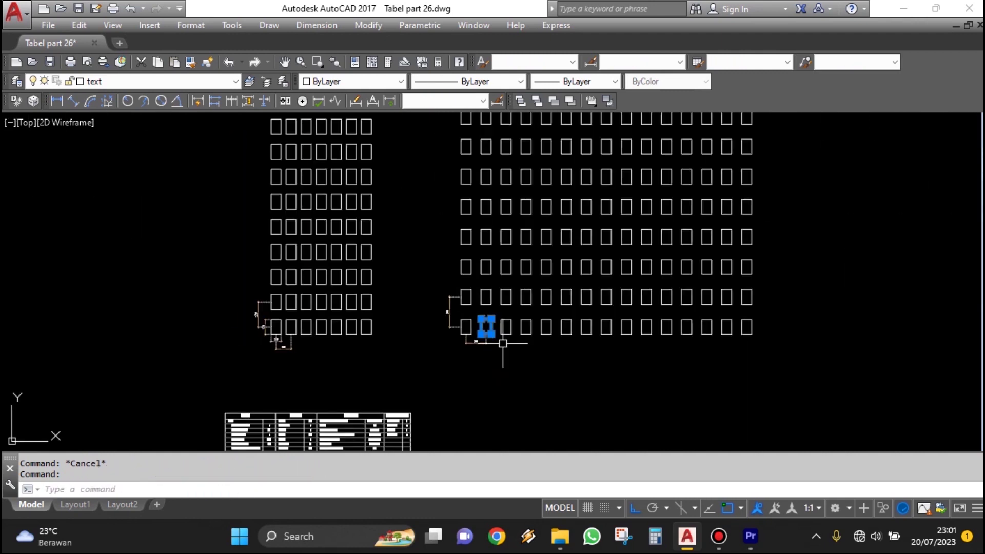
{"action": "key", "text": "Escape"}
{"action": "scroll", "coordinate": [536, 346], "scroll_direction": "up", "scroll_amount": 2}
{"action": "left_click", "coordinate": [534, 353]}
{"action": "left_click", "coordinate": [506, 285]}
{"action": "key", "text": "Escape"}
{"action": "left_click", "coordinate": [496, 327]}
{"action": "left_click", "coordinate": [472, 299]}
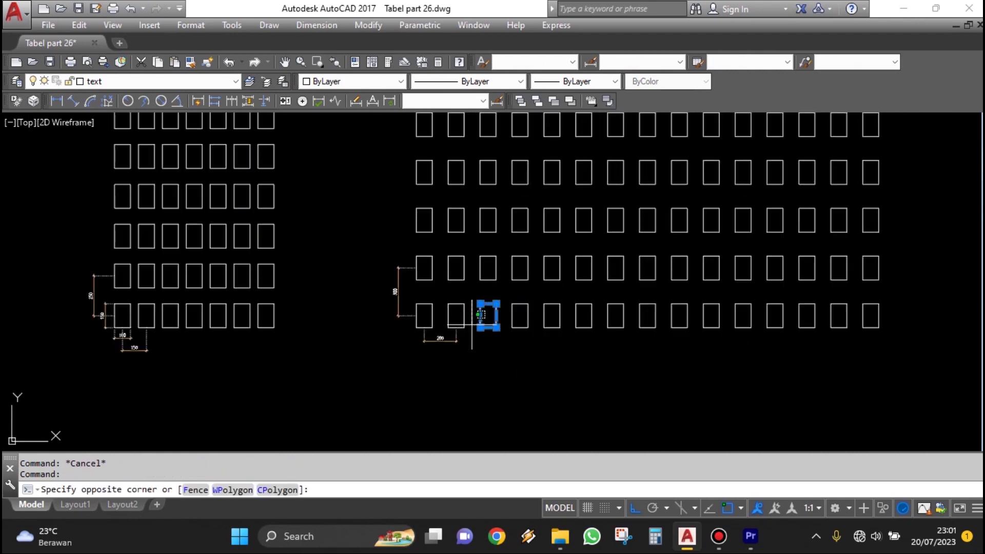
{"action": "key", "text": "Escape"}
{"action": "key", "text": "Escape"}
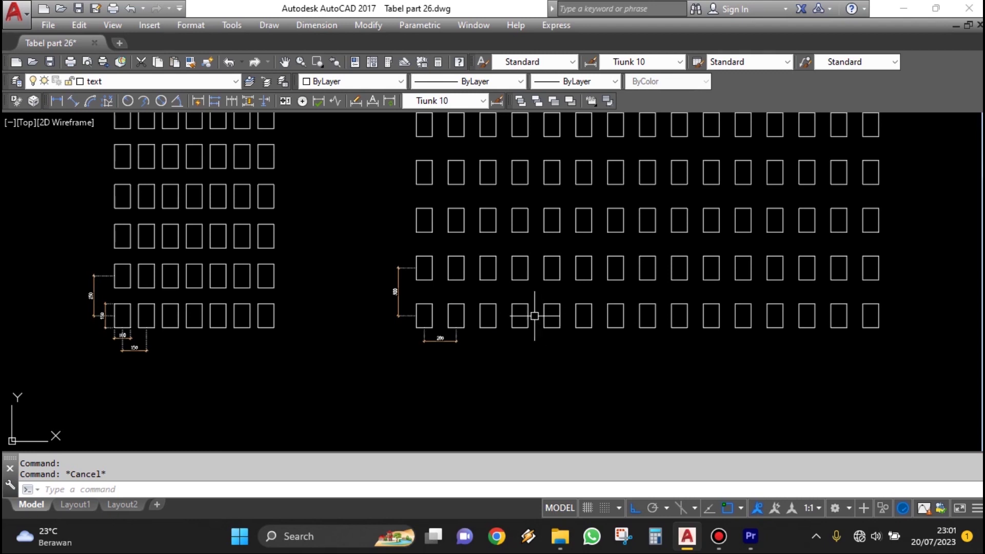
{"action": "left_click", "coordinate": [433, 281]}
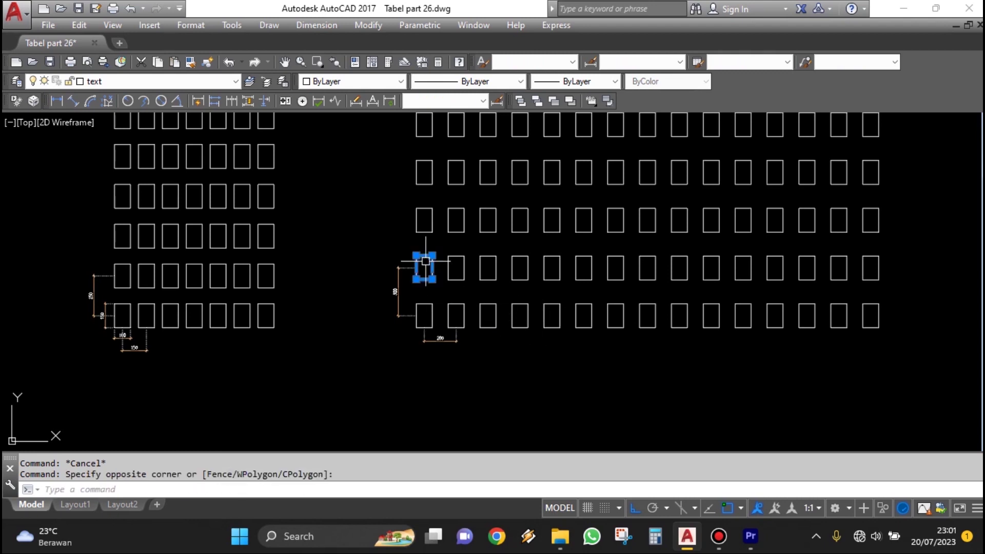
{"action": "key", "text": "Escape"}
{"action": "scroll", "coordinate": [462, 338], "scroll_direction": "down", "scroll_amount": 2}
{"action": "scroll", "coordinate": [462, 339], "scroll_direction": "up", "scroll_amount": 5}
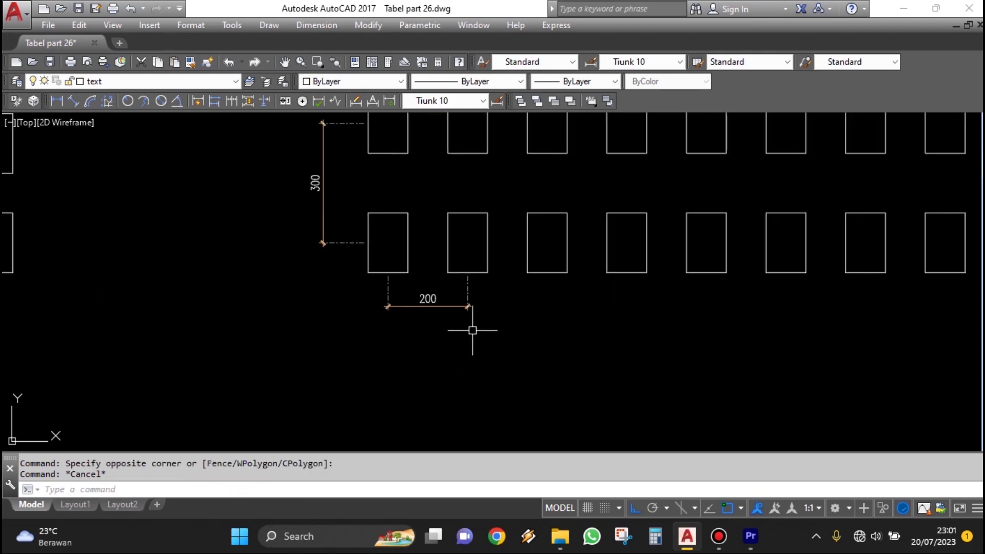
Erase the classic array's copies and its two spacing dimensions, keeping only its lower-left rectangle
{"action": "scroll", "coordinate": [428, 280], "scroll_direction": "down", "scroll_amount": 5}
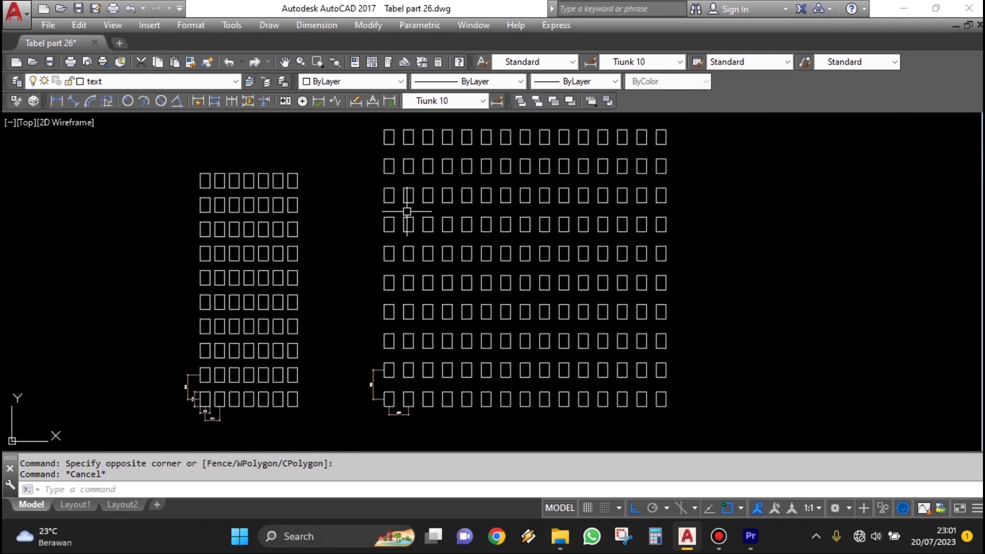
{"action": "type", "text": "e"}
{"action": "key", "text": "Return"}
{"action": "left_click", "coordinate": [379, 132]}
{"action": "left_click", "coordinate": [649, 310]}
{"action": "key", "text": "Return"}
{"action": "key", "text": "Return"}
{"action": "left_click", "coordinate": [613, 346]}
{"action": "left_click", "coordinate": [399, 261]}
{"action": "key", "text": "Return"}
{"action": "scroll", "coordinate": [388, 304], "scroll_direction": "up", "scroll_amount": 4}
{"action": "type", "text": "e"}
{"action": "key", "text": "Return"}
{"action": "left_click", "coordinate": [323, 258]}
{"action": "left_click", "coordinate": [404, 349]}
{"action": "key", "text": "Return"}
{"action": "scroll", "coordinate": [345, 277], "scroll_direction": "down", "scroll_amount": 2}
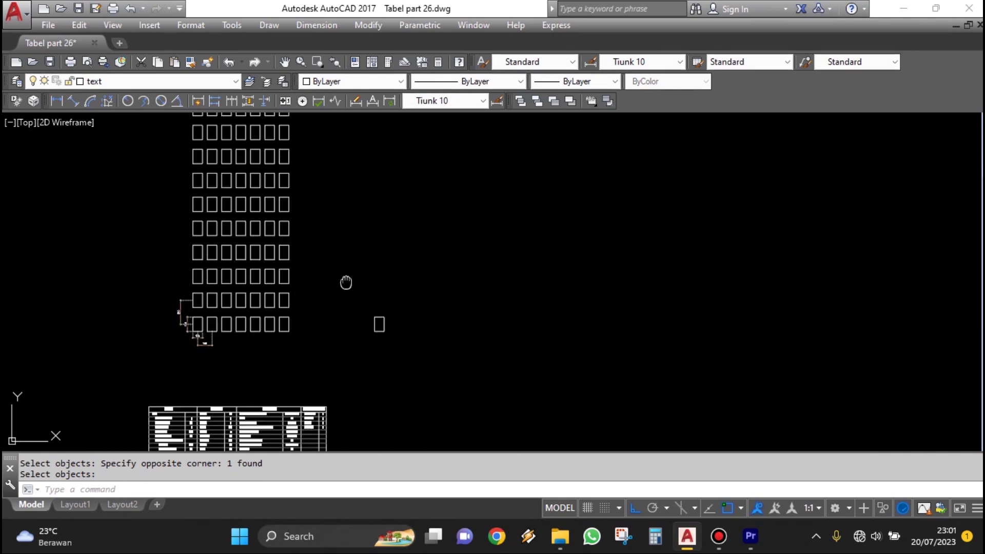
Examine the first rectangular array and the single rectangle beside it
{"action": "middle_click_drag", "start_coordinate": [345, 282], "coordinate": [524, 341]}
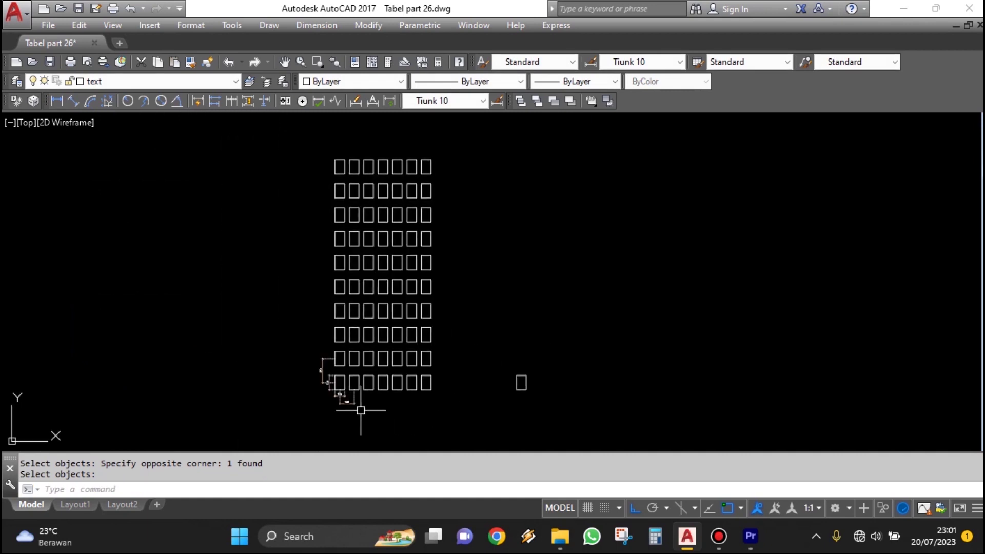
{"action": "scroll", "coordinate": [356, 402], "scroll_direction": "up", "scroll_amount": 1}
{"action": "scroll", "coordinate": [417, 378], "scroll_direction": "down", "scroll_amount": 1}
{"action": "scroll", "coordinate": [352, 352], "scroll_direction": "up", "scroll_amount": 2}
{"action": "left_click", "coordinate": [432, 352]}
{"action": "key", "text": "Escape"}
{"action": "middle_click_drag", "start_coordinate": [591, 332], "coordinate": [531, 415]}
{"action": "scroll", "coordinate": [513, 395], "scroll_direction": "down", "scroll_amount": 2}
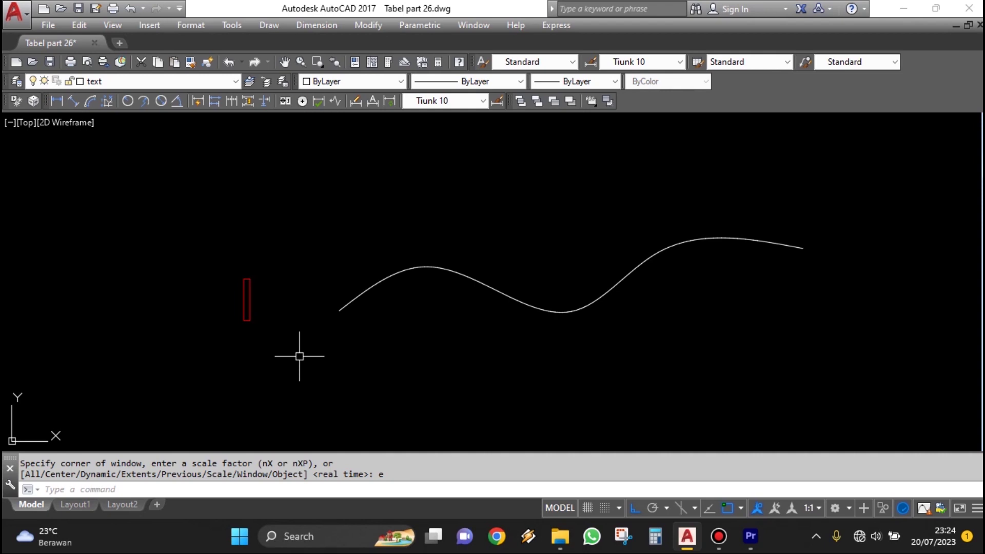
Examine the wavy spline and the narrow red rectangle, focusing on the spline's starting end
{"action": "middle_click_drag", "start_coordinate": [301, 352], "coordinate": [307, 377]}
{"action": "scroll", "coordinate": [307, 371], "scroll_direction": "up", "scroll_amount": 2}
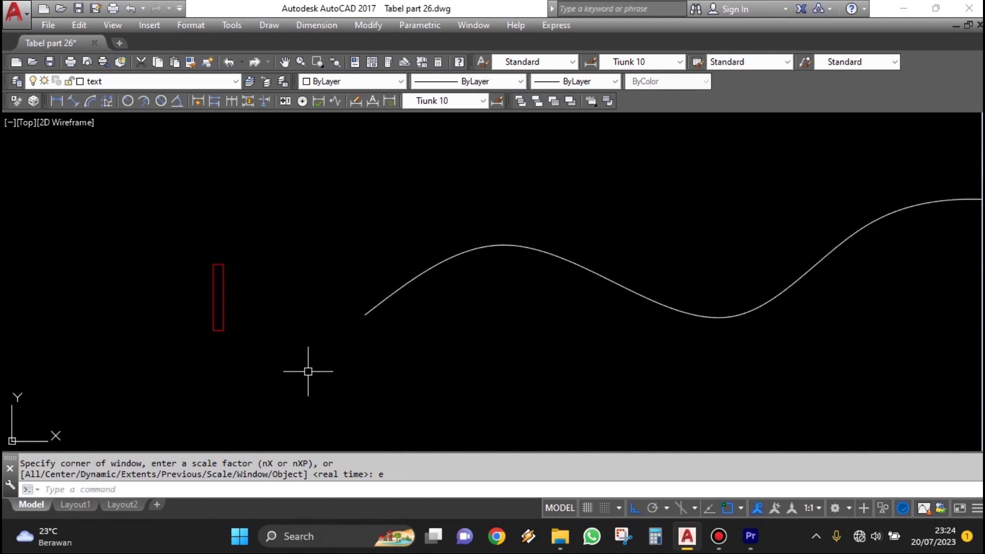
{"action": "scroll", "coordinate": [245, 342], "scroll_direction": "down", "scroll_amount": 2}
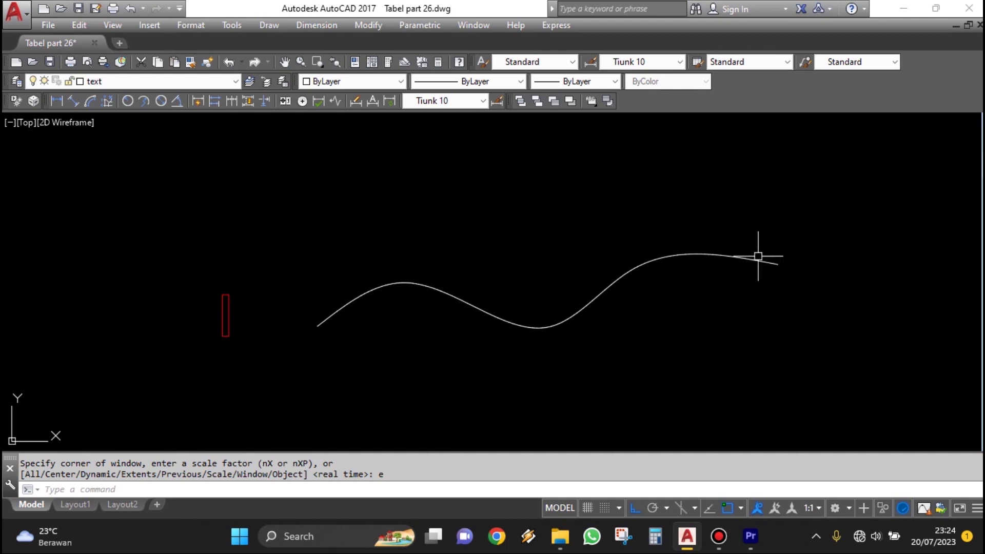
{"action": "left_click", "coordinate": [470, 309]}
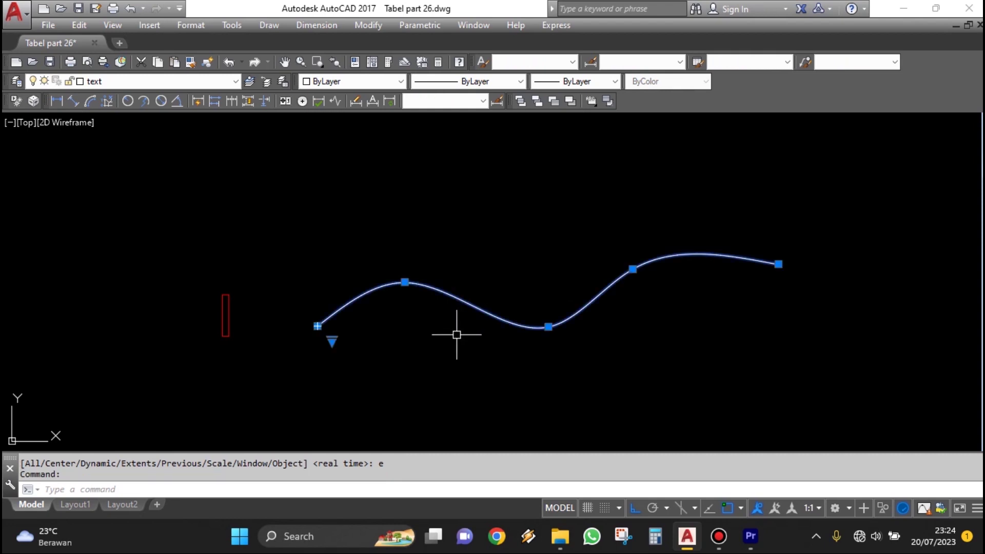
{"action": "key", "text": "Escape"}
{"action": "scroll", "coordinate": [224, 338], "scroll_direction": "up", "scroll_amount": 2}
{"action": "left_click", "coordinate": [264, 342]}
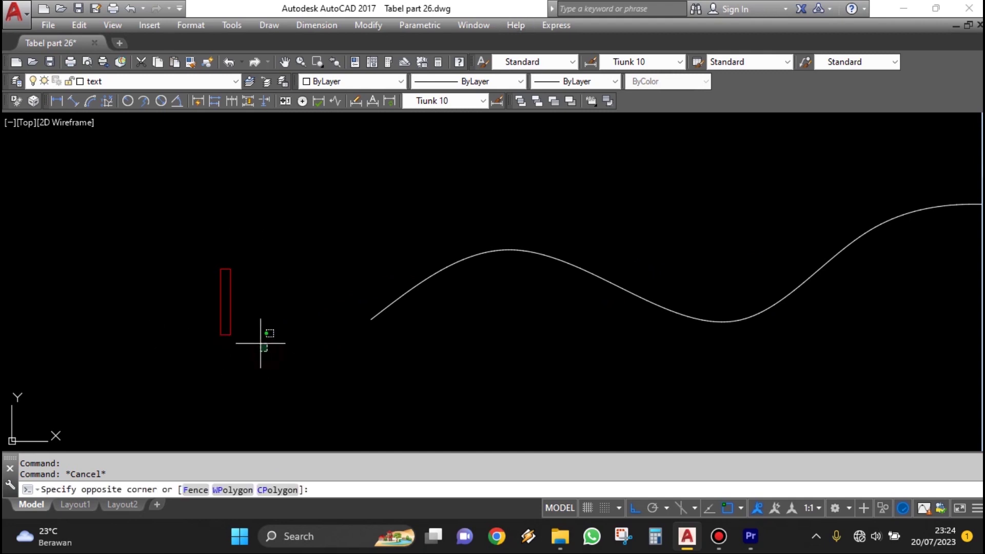
{"action": "scroll", "coordinate": [256, 343], "scroll_direction": "down", "scroll_amount": 2}
{"action": "left_click", "coordinate": [327, 378]}
{"action": "middle_click_drag", "start_coordinate": [328, 339], "coordinate": [267, 347]}
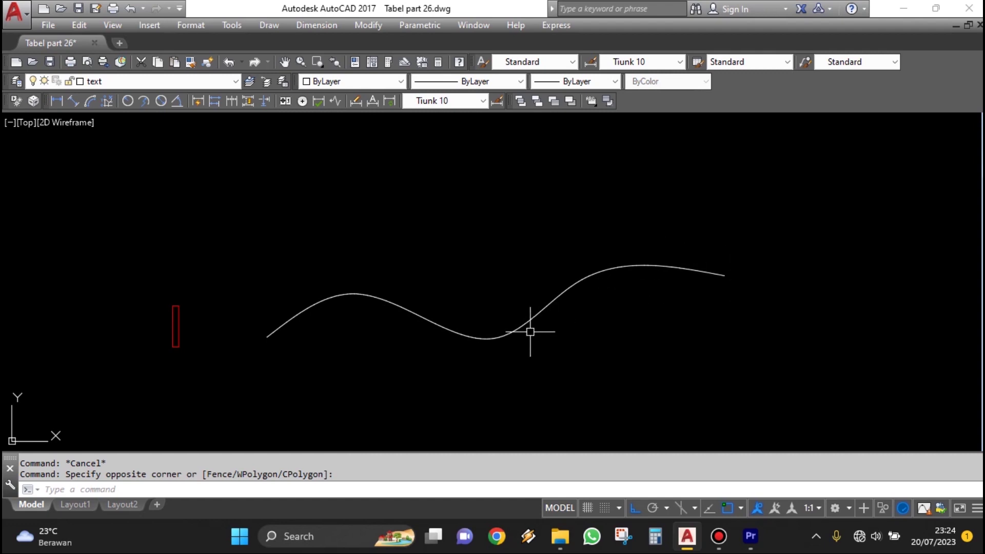
{"action": "middle_click_drag", "start_coordinate": [266, 356], "coordinate": [330, 310]}
{"action": "scroll", "coordinate": [331, 316], "scroll_direction": "up", "scroll_amount": 2}
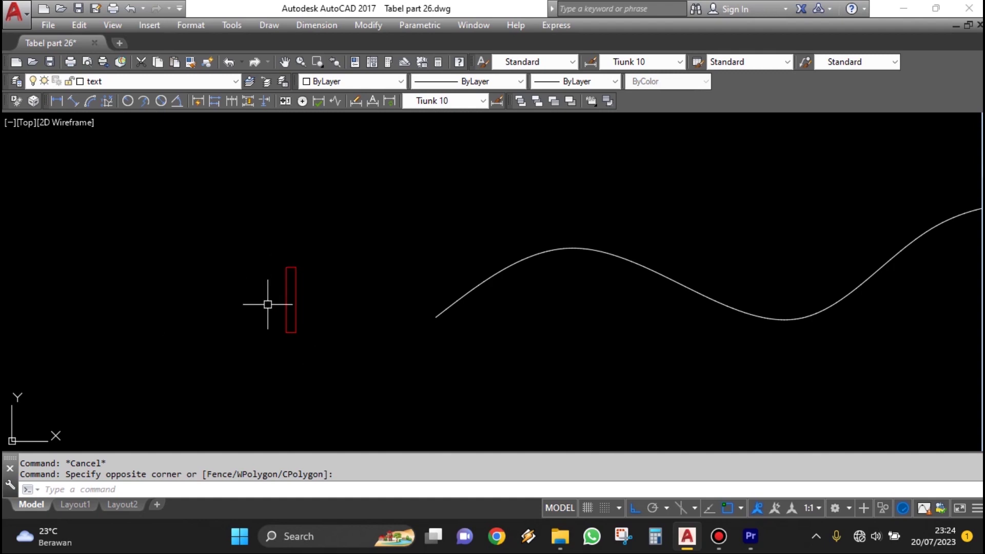
{"action": "scroll", "coordinate": [445, 308], "scroll_direction": "up", "scroll_amount": 4}
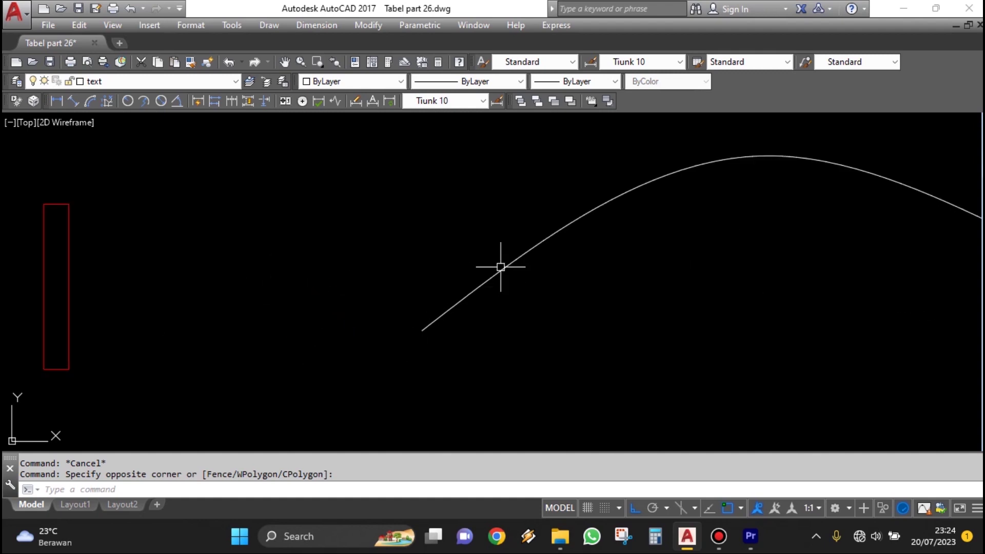
{"action": "scroll", "coordinate": [441, 319], "scroll_direction": "up", "scroll_amount": 3}
{"action": "scroll", "coordinate": [460, 299], "scroll_direction": "down", "scroll_amount": 3}
{"action": "scroll", "coordinate": [477, 281], "scroll_direction": "up", "scroll_amount": 3}
{"action": "scroll", "coordinate": [494, 289], "scroll_direction": "down", "scroll_amount": 3}
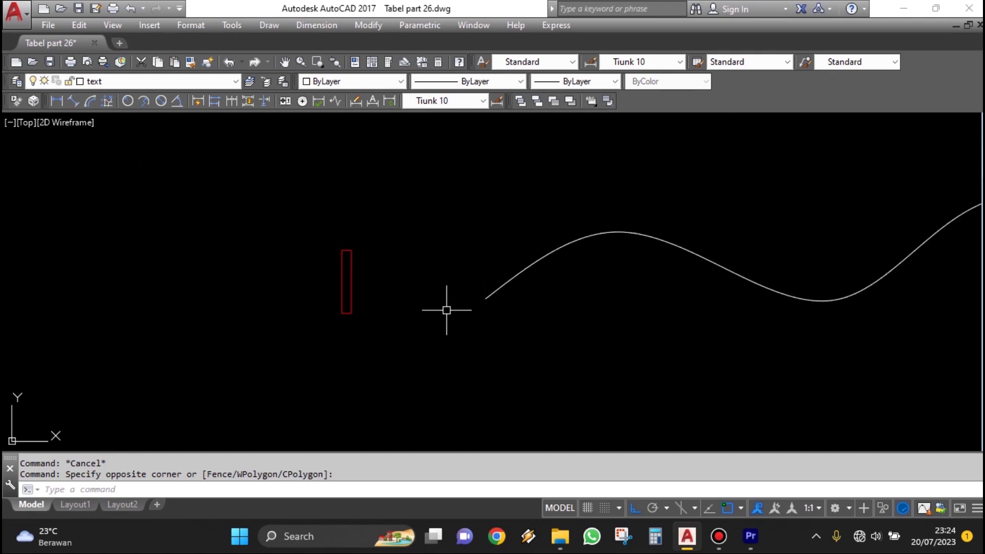
Align the red rectangle's lower short edge to the spline's starting end, following the curve's direction, without scaling it
{"action": "scroll", "coordinate": [319, 315], "scroll_direction": "up", "scroll_amount": 2}
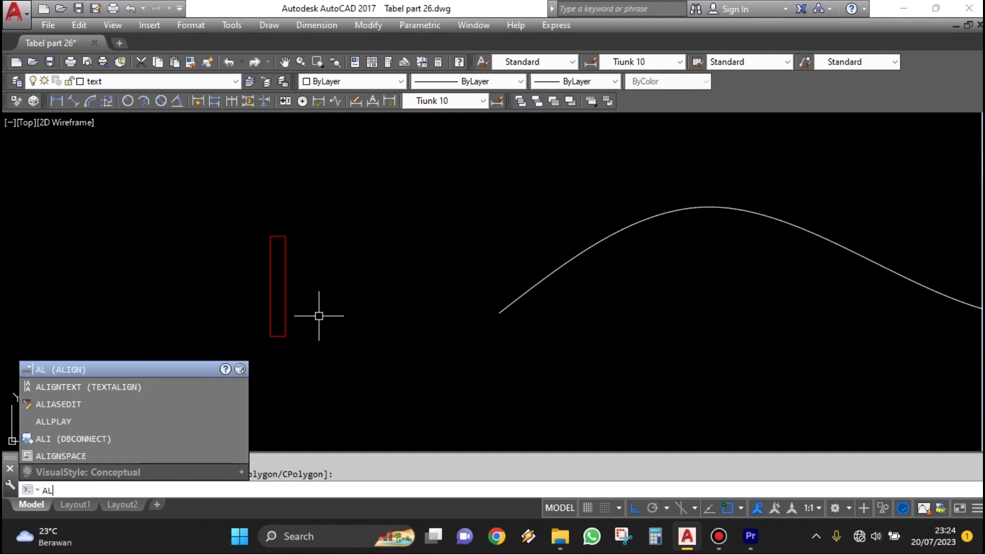
{"action": "key", "text": "Return"}
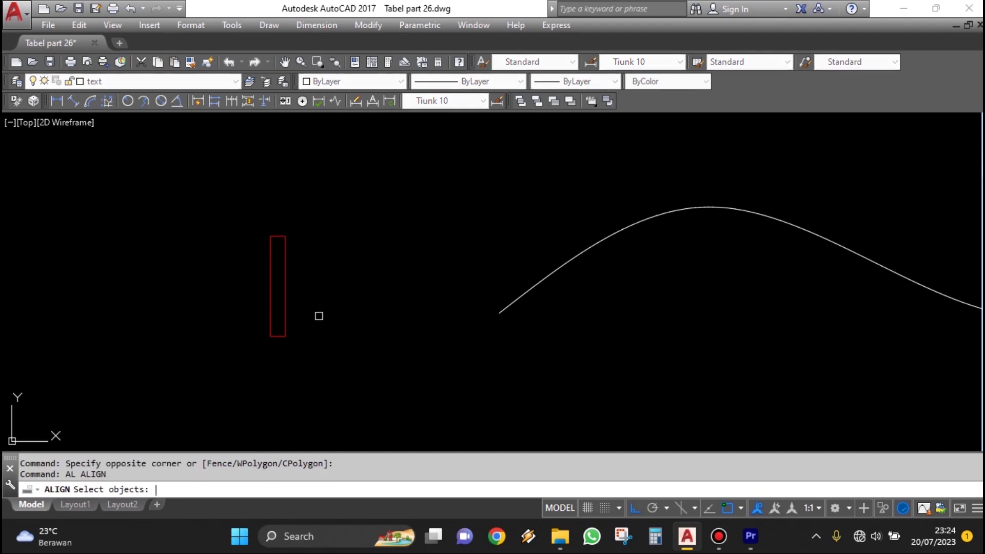
{"action": "left_click", "coordinate": [346, 353]}
{"action": "left_click", "coordinate": [259, 237]}
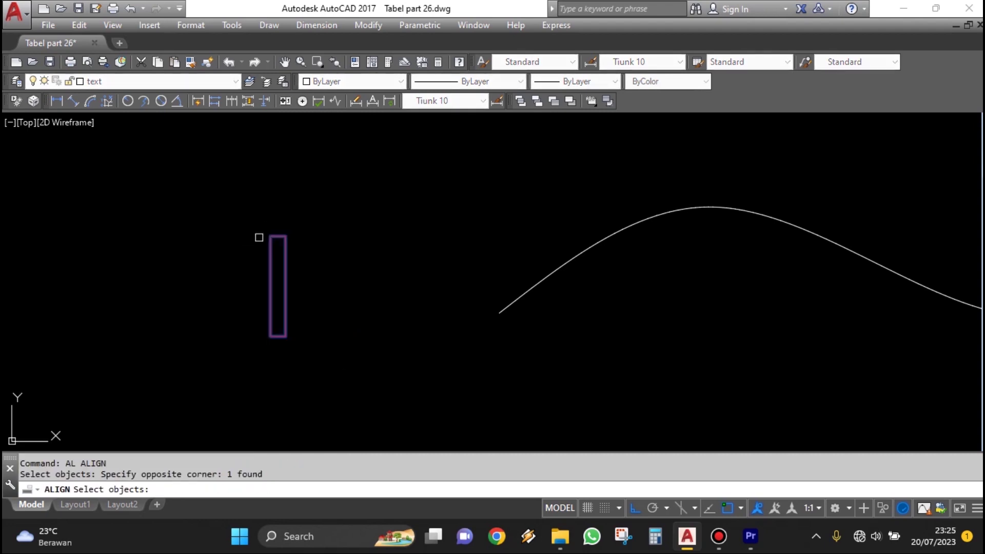
{"action": "key", "text": "Return"}
{"action": "left_click", "coordinate": [270, 336]}
{"action": "left_click", "coordinate": [499, 312]}
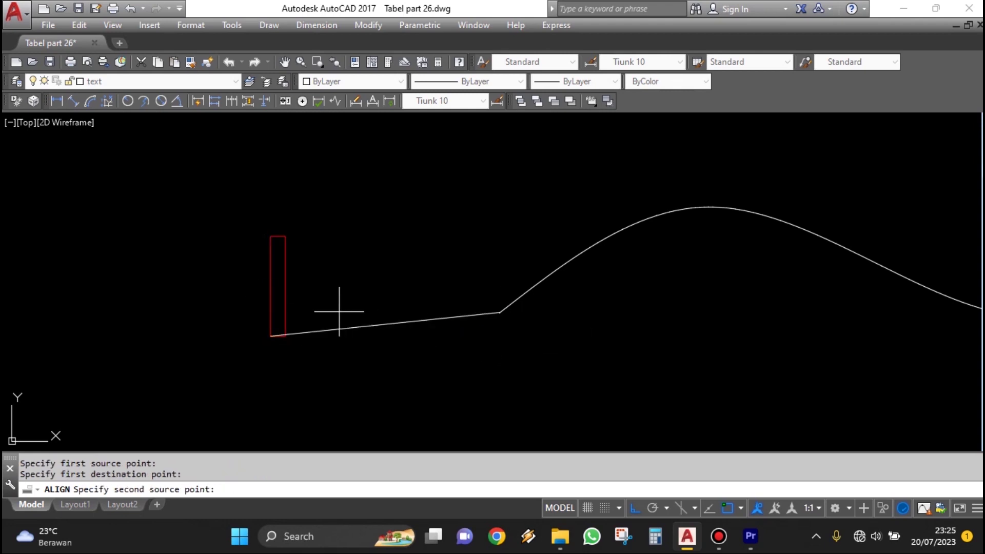
{"action": "left_click", "coordinate": [285, 335]}
{"action": "left_click", "coordinate": [517, 299]}
{"action": "key", "text": "Return"}
{"action": "key", "text": "Return"}
{"action": "scroll", "coordinate": [436, 345], "scroll_direction": "down", "scroll_amount": 2}
{"action": "scroll", "coordinate": [612, 301], "scroll_direction": "down", "scroll_amount": 3}
{"action": "middle_click_drag", "start_coordinate": [704, 315], "coordinate": [583, 306]}
{"action": "scroll", "coordinate": [349, 303], "scroll_direction": "up", "scroll_amount": 4}
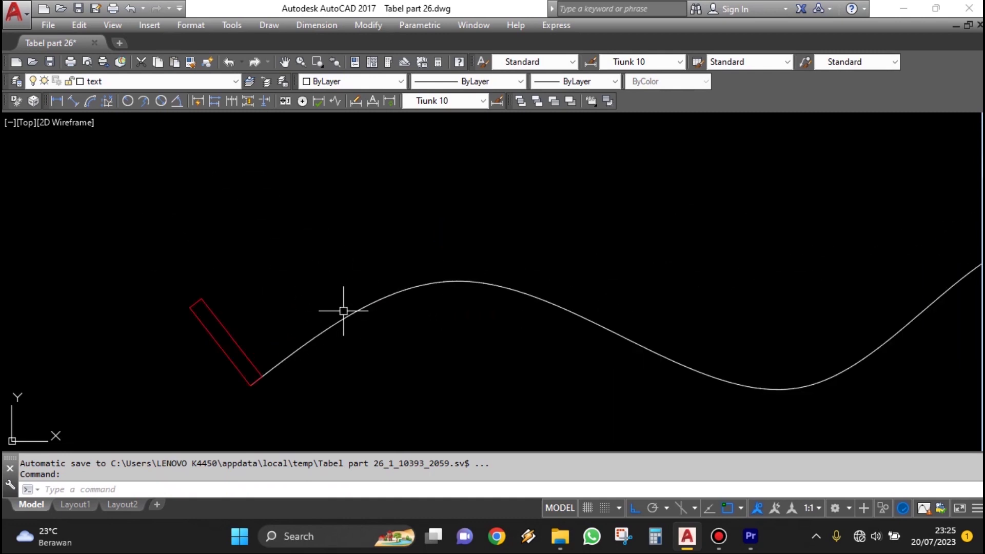
Check the aligned red rectangle's size with an aligned dimension, then abandon the dimension without placing it
{"action": "middle_click_drag", "start_coordinate": [220, 254], "coordinate": [373, 210]}
{"action": "left_click", "coordinate": [71, 101]}
{"action": "key", "text": "Return"}
{"action": "left_click", "coordinate": [380, 294]}
{"action": "scroll", "coordinate": [331, 352], "scroll_direction": "up", "scroll_amount": 4}
{"action": "key", "text": "Escape"}
{"action": "scroll", "coordinate": [331, 352], "scroll_direction": "down", "scroll_amount": 4}
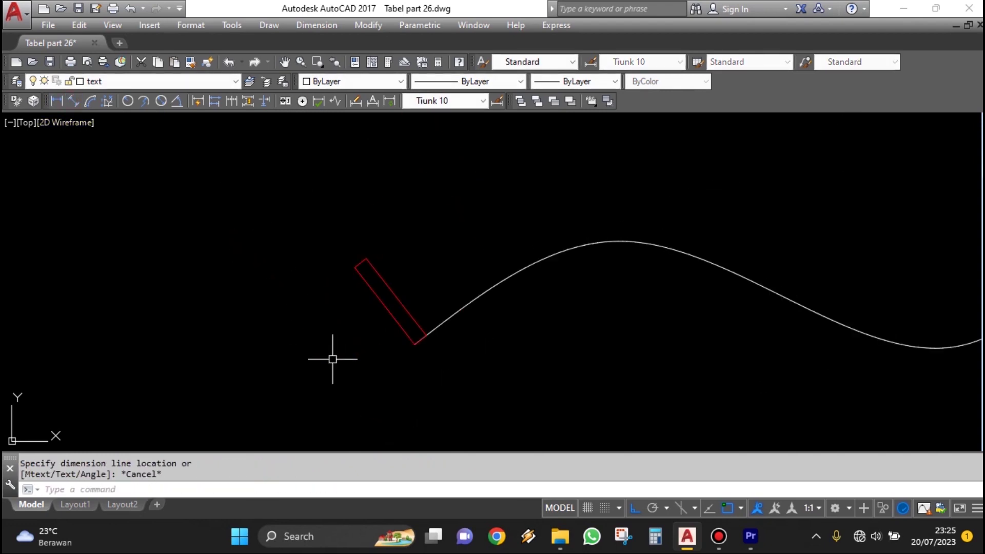
Offset the spline by 200 towards the upper end of the red rectangle
{"action": "type", "text": "o"}
{"action": "key", "text": "Return"}
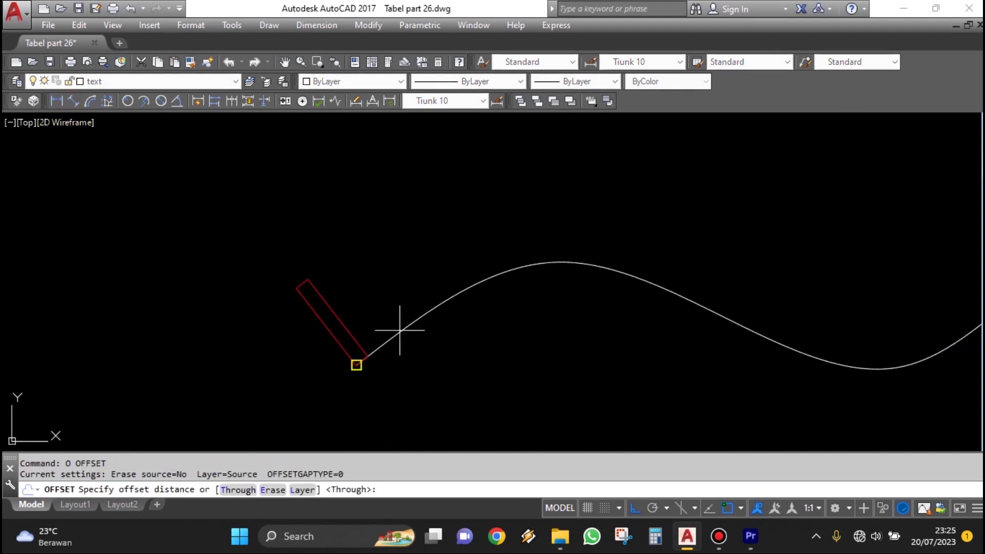
{"action": "type", "text": "200"}
{"action": "key", "text": "Return"}
{"action": "left_click", "coordinate": [400, 325]}
{"action": "left_click", "coordinate": [378, 268]}
{"action": "scroll", "coordinate": [394, 292], "scroll_direction": "down", "scroll_amount": 4}
{"action": "key", "text": "Return"}
{"action": "middle_click_drag", "start_coordinate": [625, 328], "coordinate": [484, 363]}
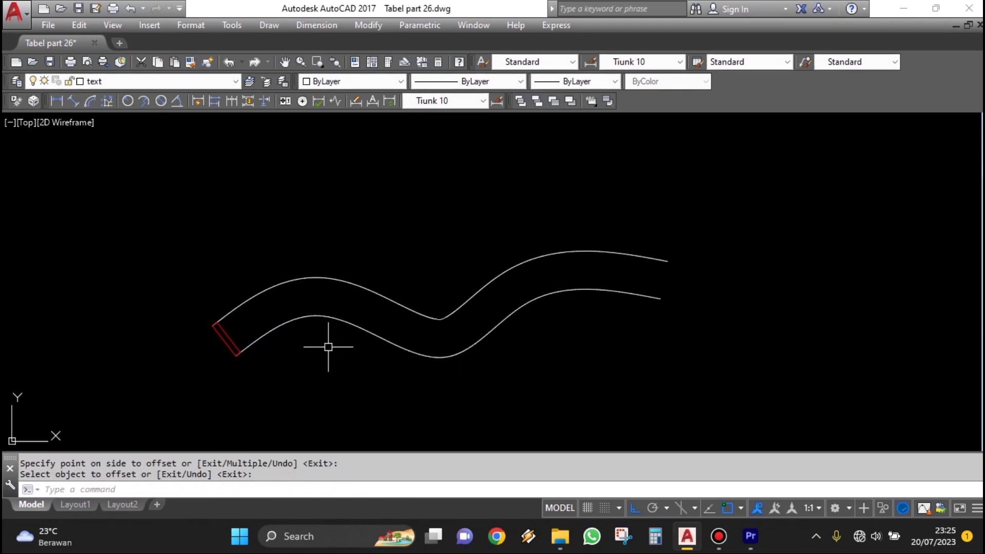
Create a path array of the red rectangle with the lower spline as the path curve
{"action": "middle_click_drag", "start_coordinate": [426, 345], "coordinate": [485, 343]}
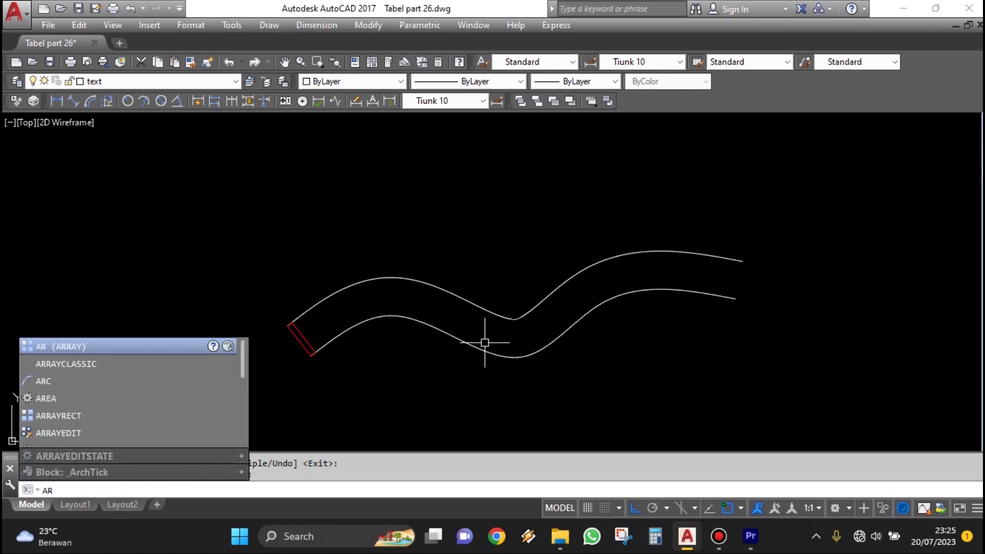
{"action": "key", "text": "Return"}
{"action": "left_click", "coordinate": [309, 337]}
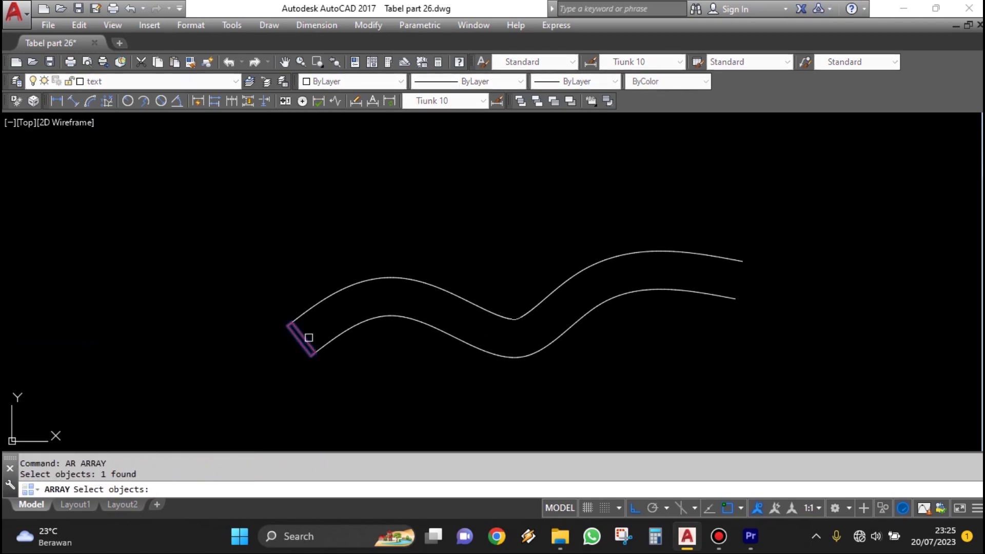
{"action": "key", "text": "Return"}
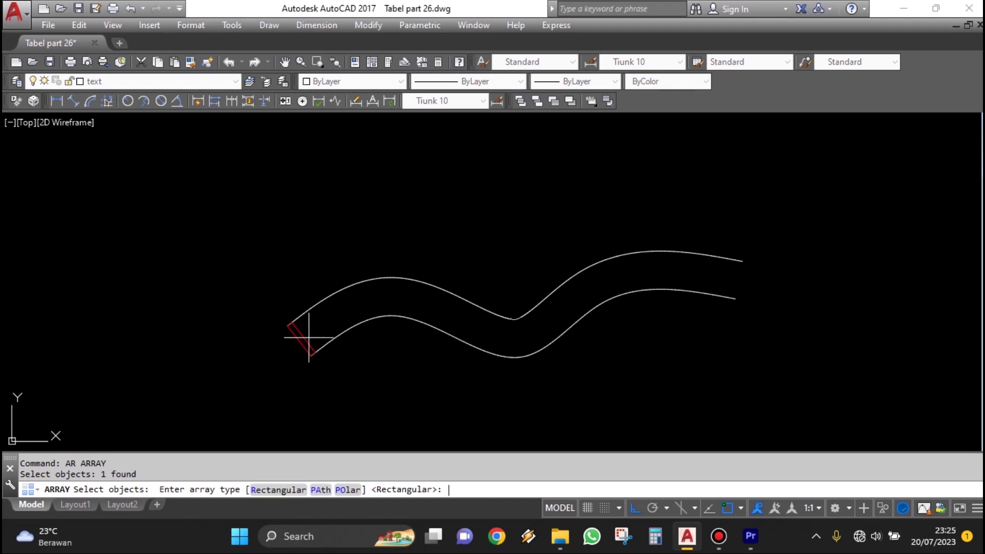
{"action": "left_click", "coordinate": [321, 490]}
{"action": "scroll", "coordinate": [321, 356], "scroll_direction": "up", "scroll_amount": 4}
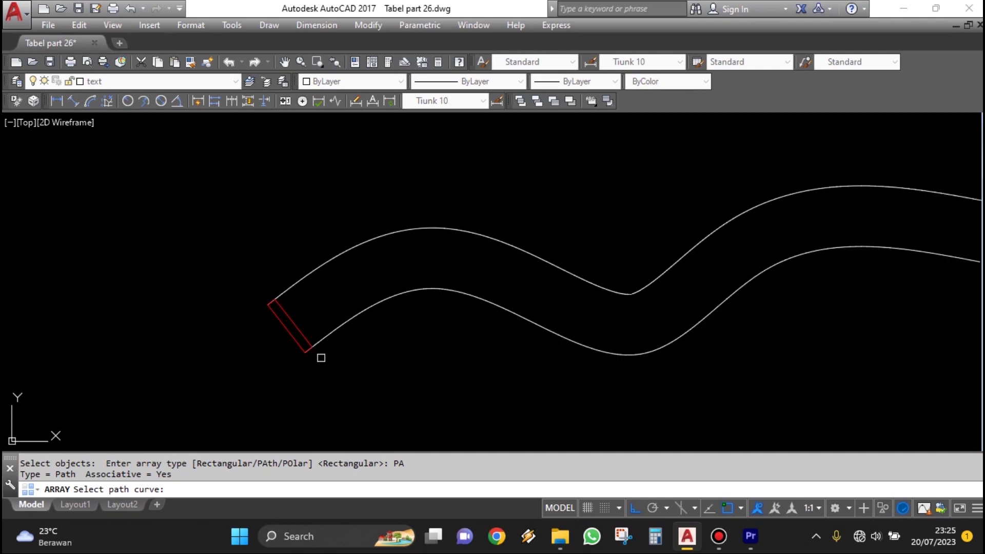
{"action": "scroll", "coordinate": [188, 415], "scroll_direction": "down", "scroll_amount": 2}
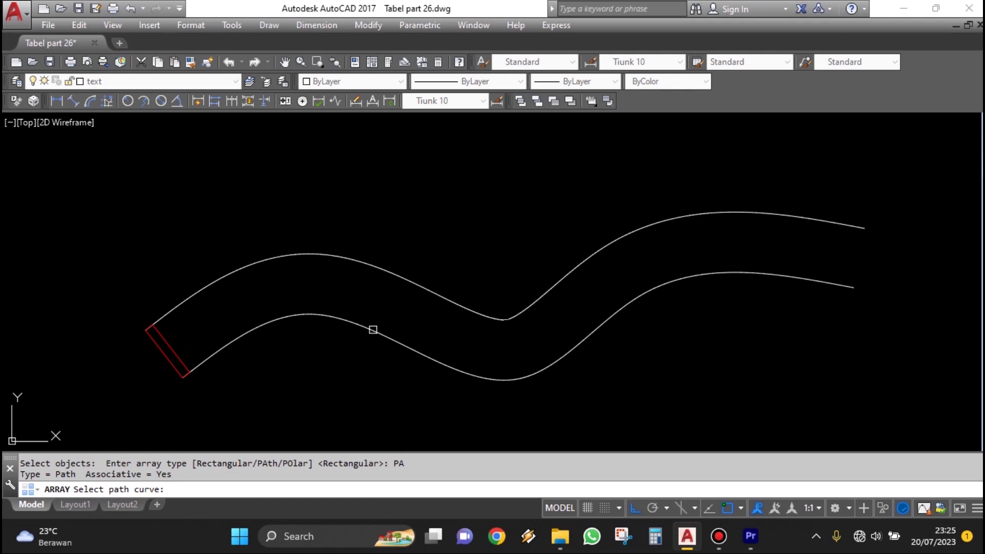
{"action": "left_click", "coordinate": [373, 329]}
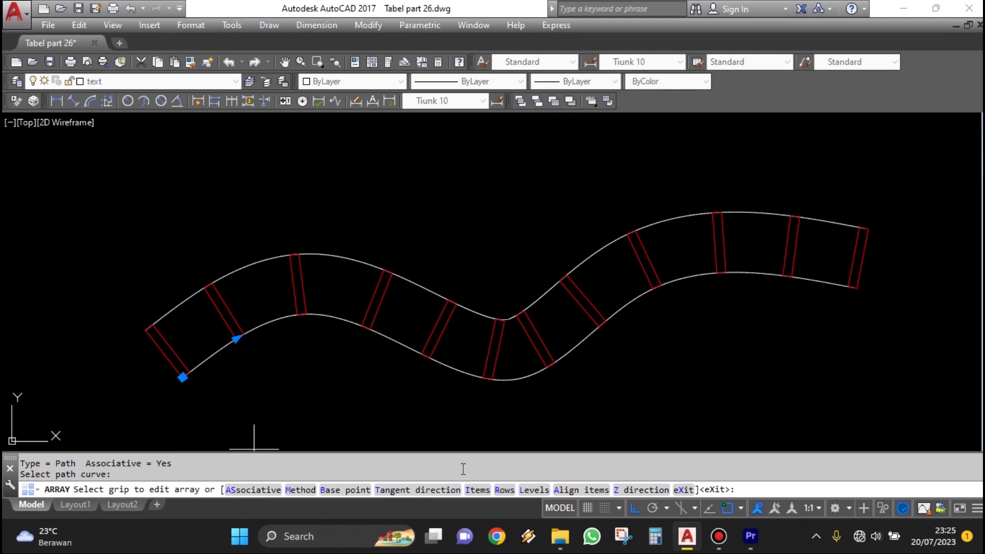
Switch the path array's method to Divide
{"action": "left_click", "coordinate": [304, 491]}
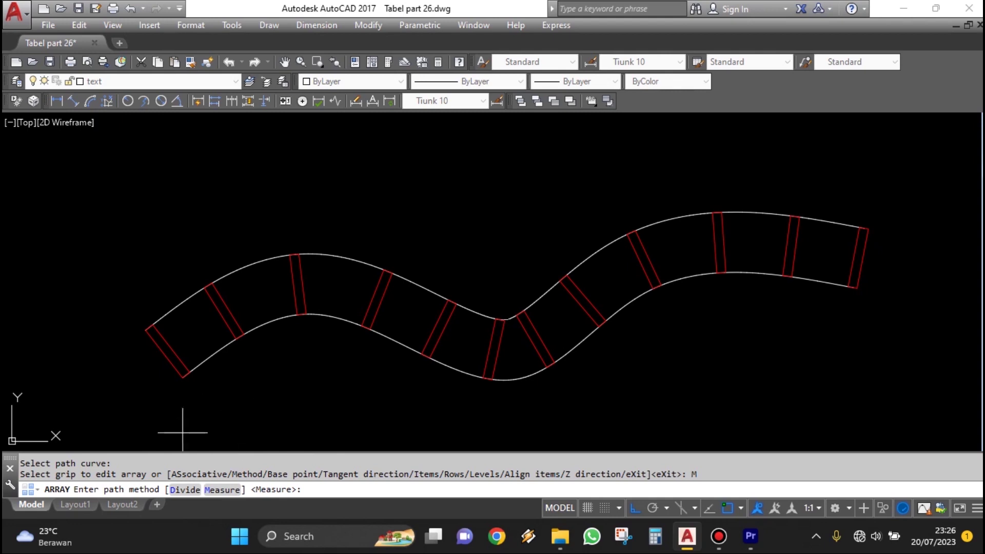
{"action": "scroll", "coordinate": [198, 391], "scroll_direction": "down", "scroll_amount": 2}
{"action": "scroll", "coordinate": [158, 391], "scroll_direction": "up", "scroll_amount": 2}
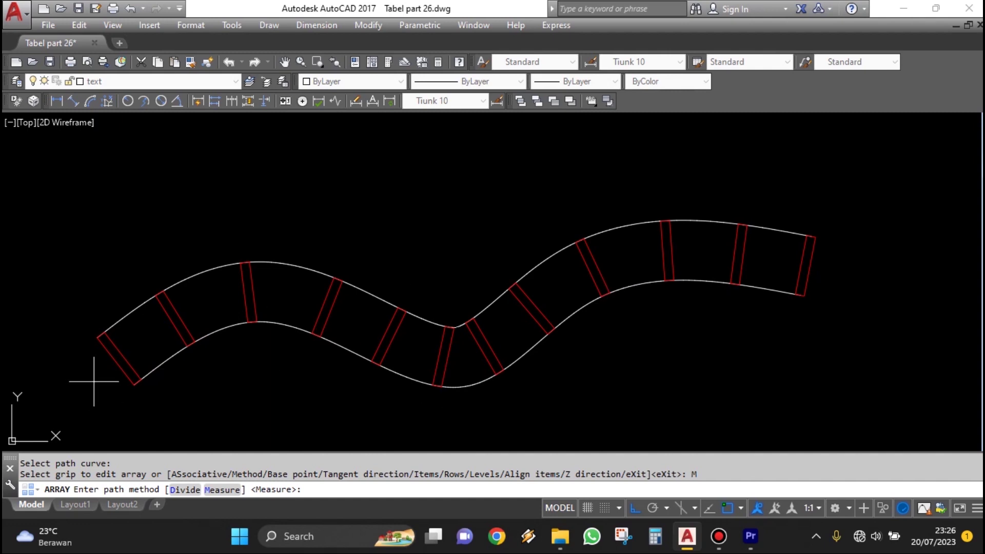
{"action": "scroll", "coordinate": [149, 405], "scroll_direction": "up", "scroll_amount": 2}
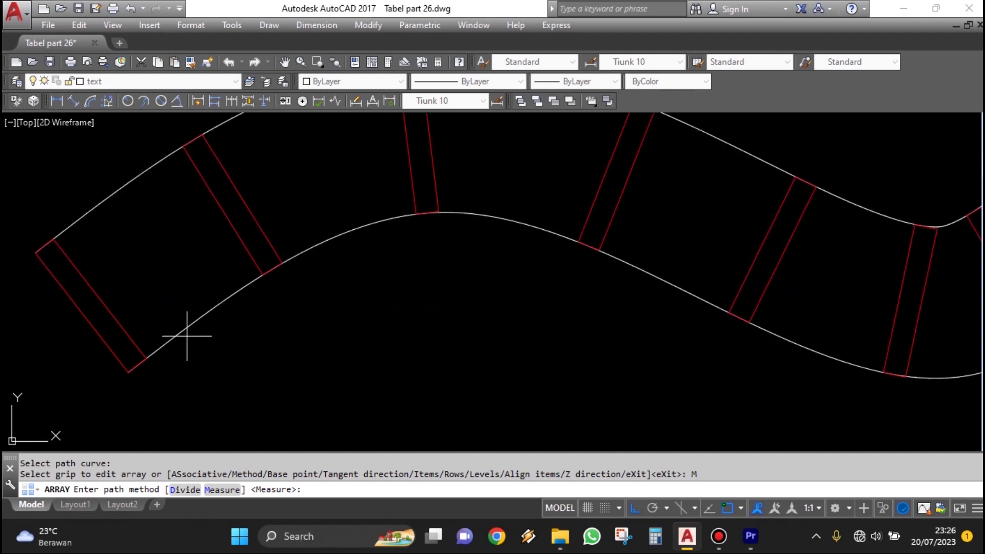
{"action": "scroll", "coordinate": [205, 336], "scroll_direction": "down", "scroll_amount": 4}
{"action": "scroll", "coordinate": [566, 260], "scroll_direction": "up", "scroll_amount": 2}
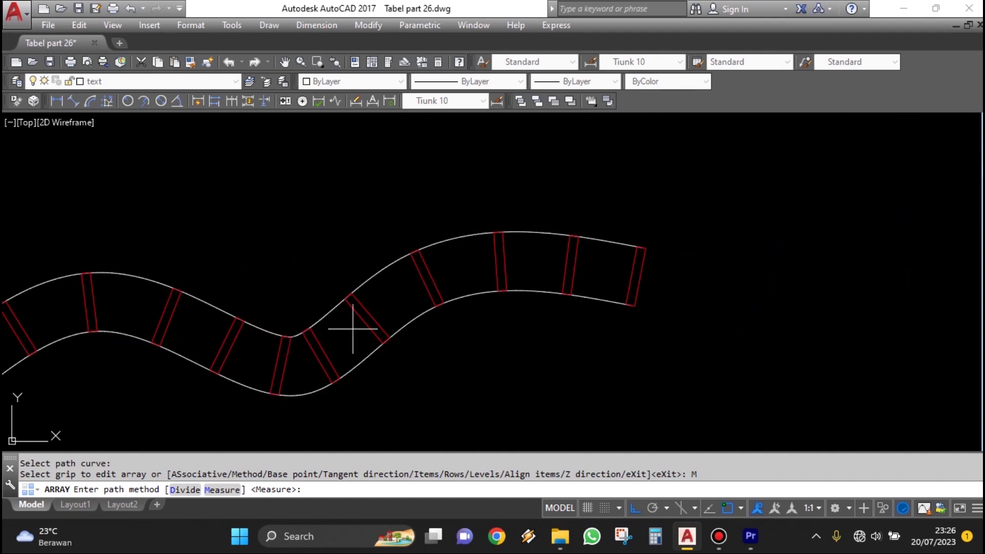
{"action": "middle_click_drag", "start_coordinate": [351, 325], "coordinate": [527, 309]}
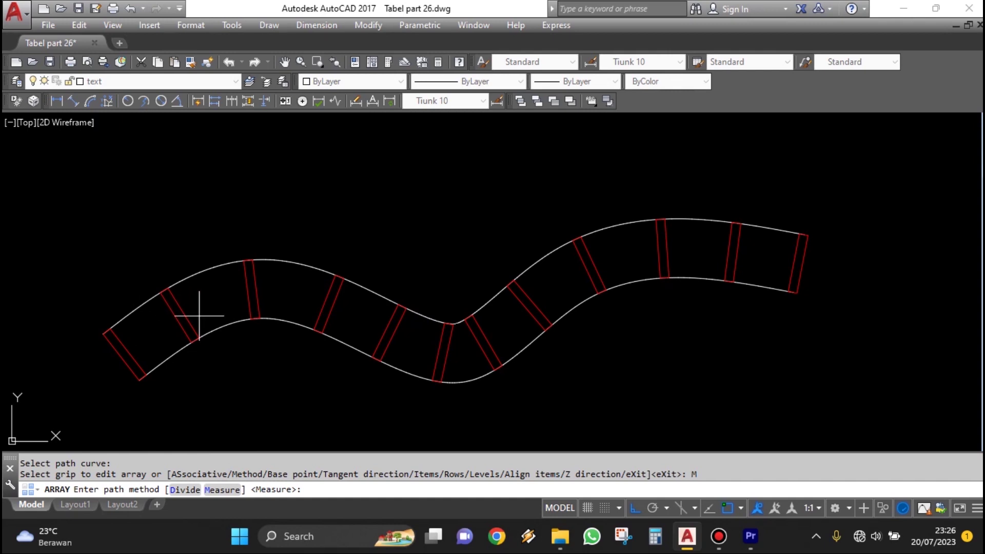
{"action": "scroll", "coordinate": [145, 374], "scroll_direction": "up", "scroll_amount": 2}
{"action": "scroll", "coordinate": [238, 312], "scroll_direction": "down", "scroll_amount": 2}
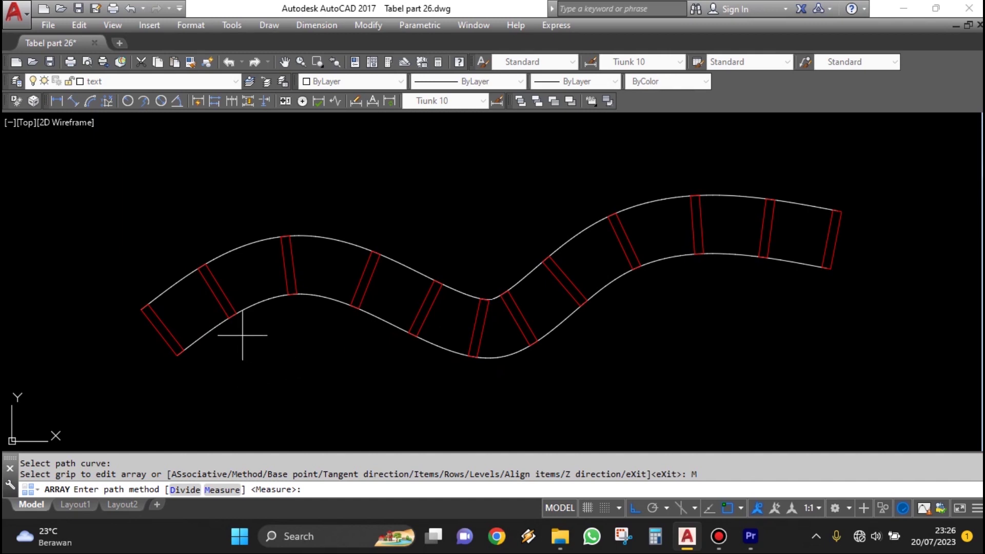
{"action": "scroll", "coordinate": [318, 354], "scroll_direction": "down", "scroll_amount": 2}
{"action": "scroll", "coordinate": [324, 362], "scroll_direction": "up", "scroll_amount": 2}
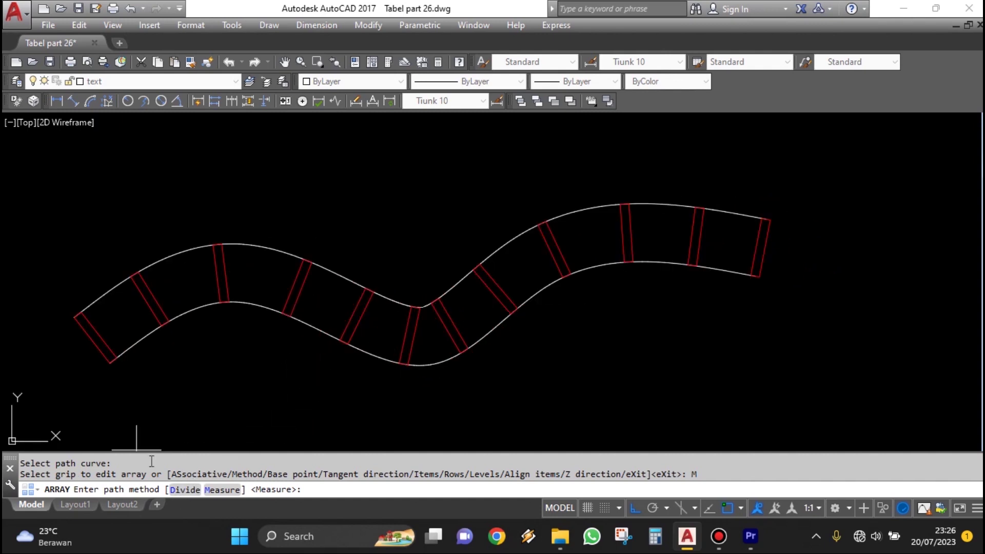
{"action": "left_click", "coordinate": [185, 490]}
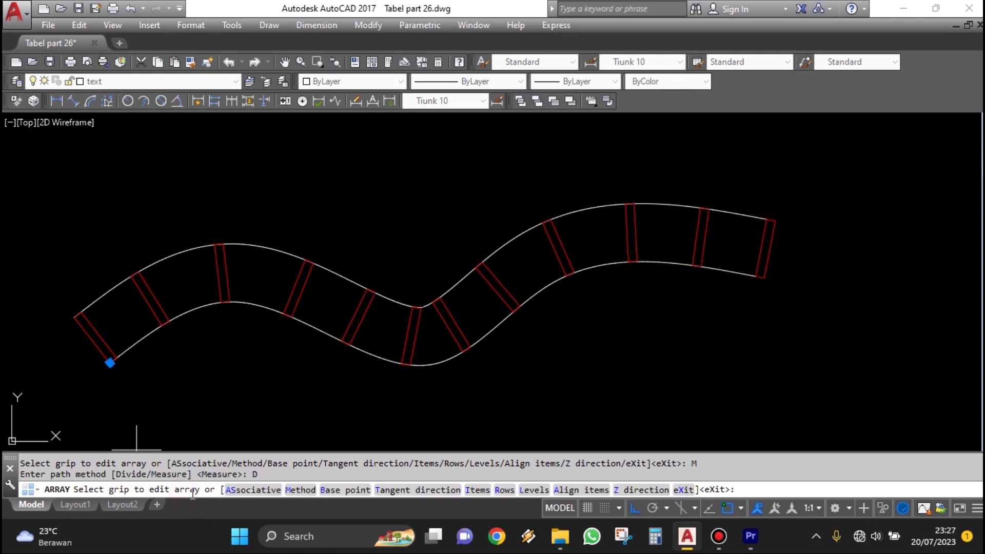
Set the path array to 15 items along the path and finish the array
{"action": "left_click", "coordinate": [477, 490]}
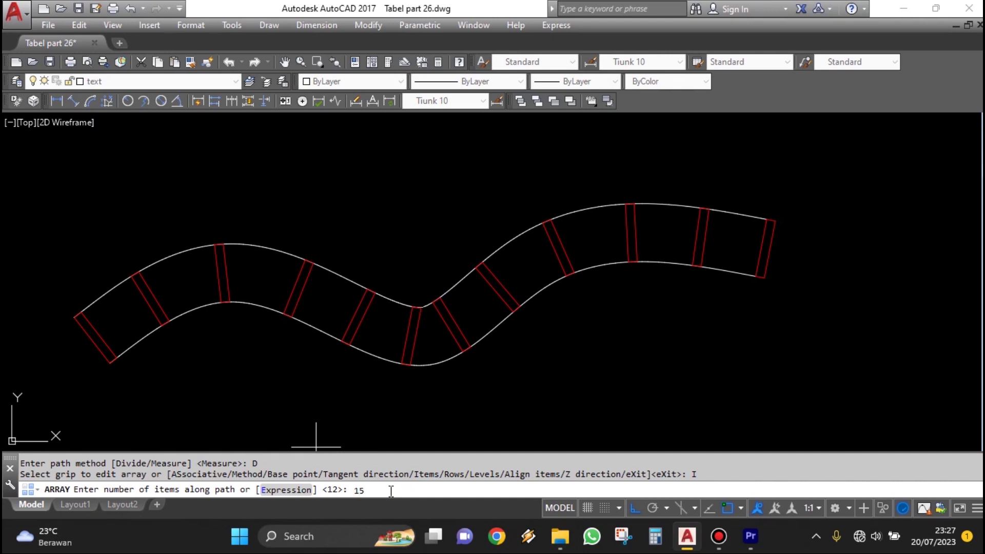
{"action": "key", "text": "Return"}
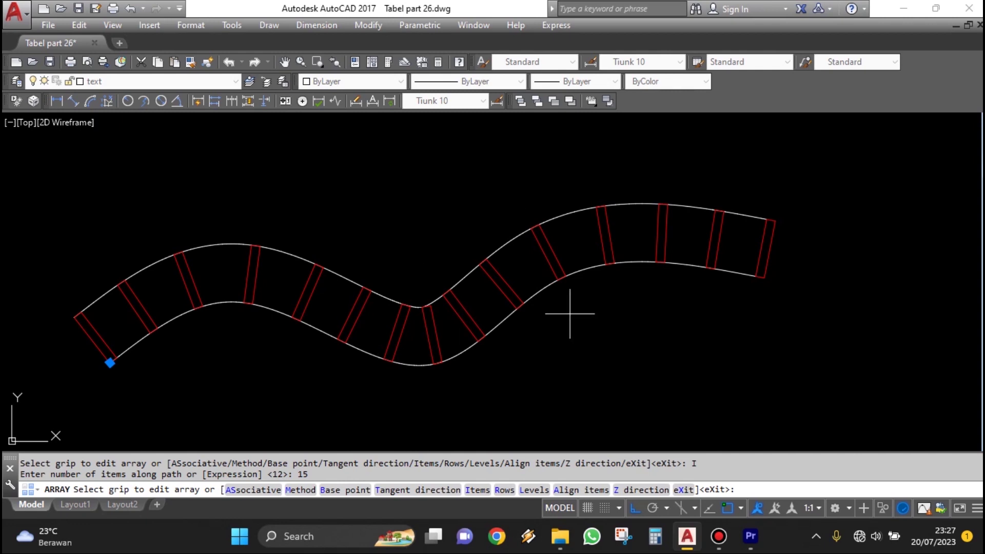
{"action": "key", "text": "Escape"}
Place an aligned dimension between the lower ends of the path array's first and second rectangles
{"action": "scroll", "coordinate": [542, 303], "scroll_direction": "down", "scroll_amount": 1}
{"action": "scroll", "coordinate": [532, 313], "scroll_direction": "up", "scroll_amount": 1}
{"action": "left_click", "coordinate": [72, 101]}
{"action": "scroll", "coordinate": [103, 343], "scroll_direction": "up", "scroll_amount": 1}
{"action": "scroll", "coordinate": [219, 341], "scroll_direction": "down", "scroll_amount": 1}
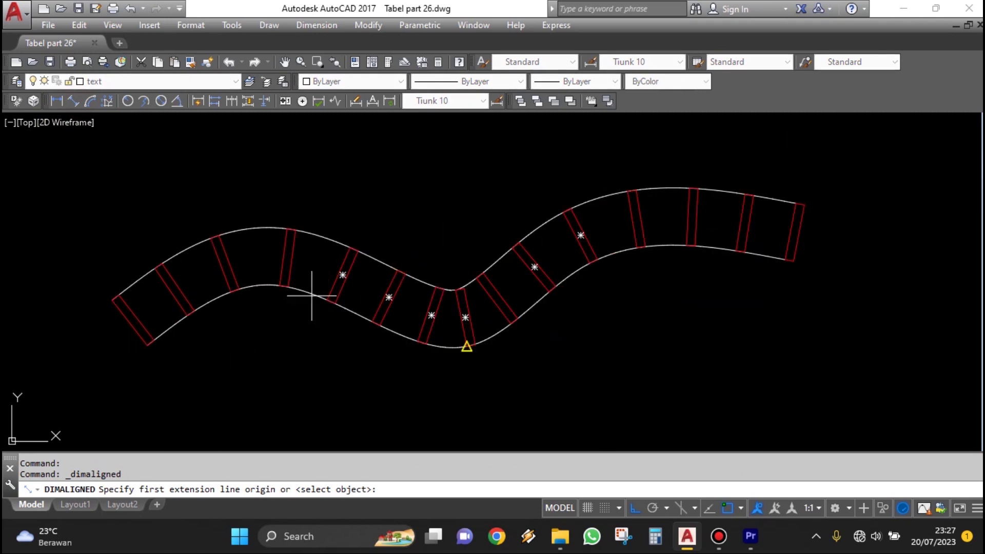
{"action": "scroll", "coordinate": [131, 343], "scroll_direction": "up", "scroll_amount": 6}
{"action": "left_click", "coordinate": [257, 326]}
{"action": "scroll", "coordinate": [254, 329], "scroll_direction": "down", "scroll_amount": 4}
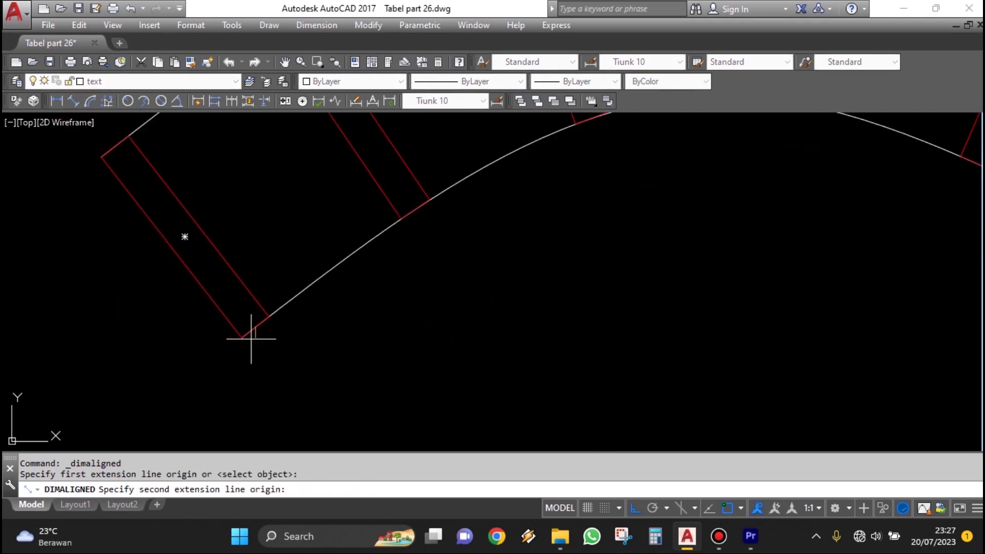
{"action": "left_click", "coordinate": [354, 257]}
{"action": "left_click", "coordinate": [396, 292]}
Place an aligned dimension between the lower ends of the path array's second and third rectangles
{"action": "scroll", "coordinate": [400, 263], "scroll_direction": "up", "scroll_amount": 3}
{"action": "key", "text": "Return"}
{"action": "left_click", "coordinate": [275, 280]}
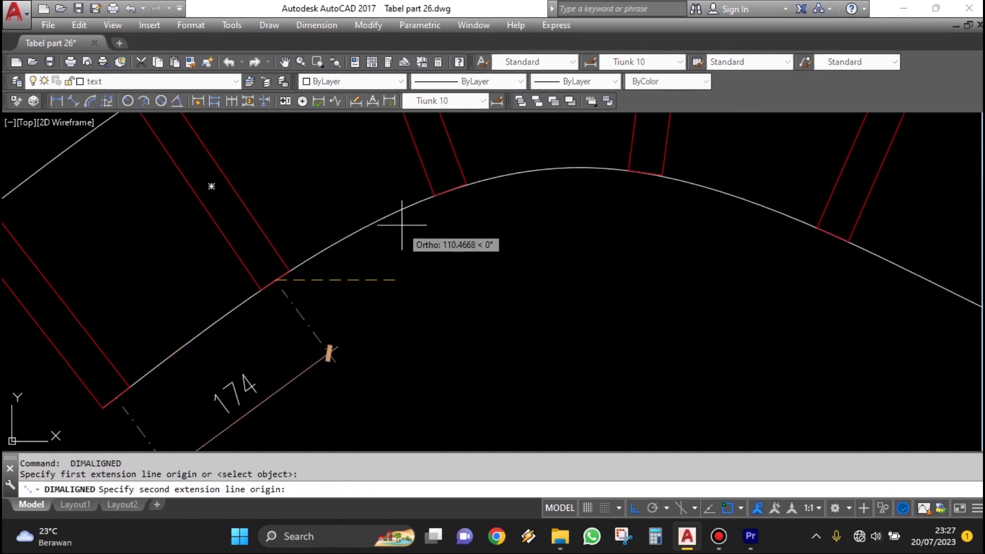
{"action": "left_click", "coordinate": [452, 195]}
{"action": "left_click", "coordinate": [464, 273]}
Examine the two spacing dimensions and compare them with the rectangles' spacing along the lower spline
{"action": "scroll", "coordinate": [463, 273], "scroll_direction": "down", "scroll_amount": 5}
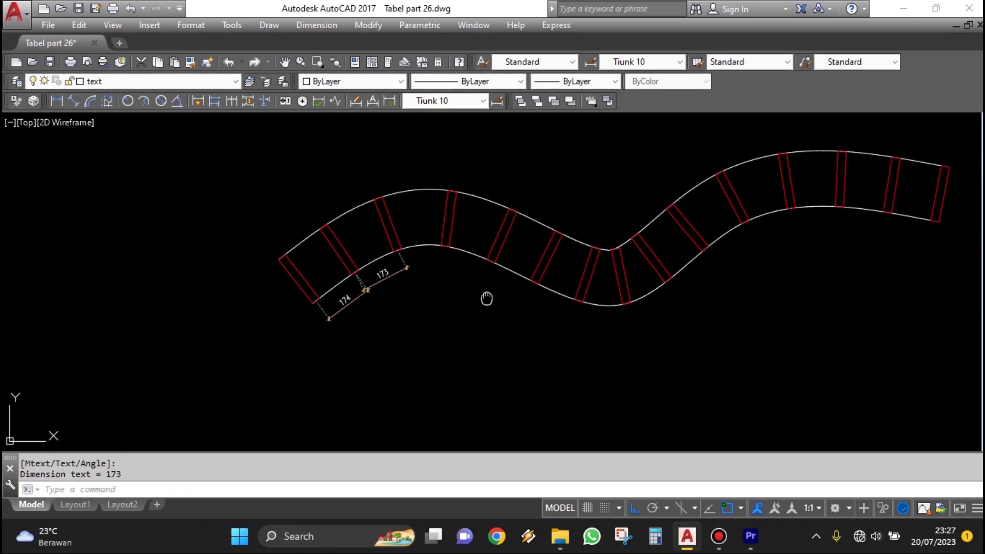
{"action": "scroll", "coordinate": [486, 297], "scroll_direction": "up", "scroll_amount": 2}
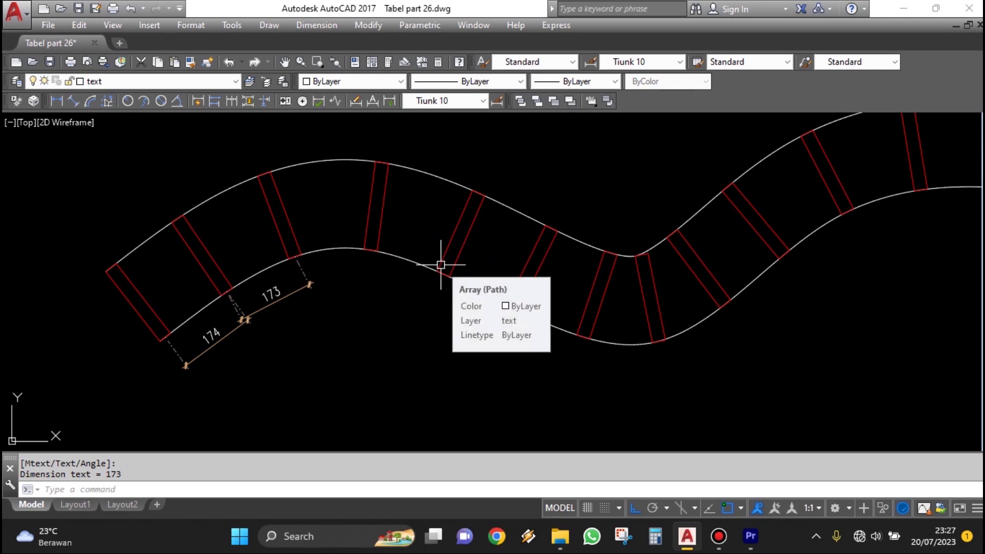
{"action": "scroll", "coordinate": [333, 307], "scroll_direction": "up", "scroll_amount": 2}
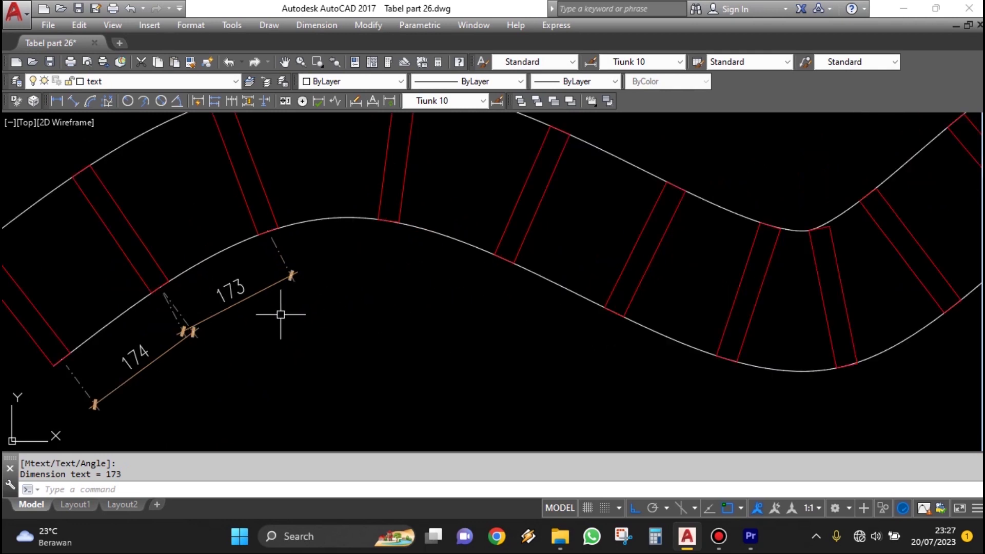
{"action": "scroll", "coordinate": [284, 285], "scroll_direction": "down", "scroll_amount": 3}
{"action": "scroll", "coordinate": [323, 308], "scroll_direction": "up", "scroll_amount": 4}
{"action": "scroll", "coordinate": [314, 285], "scroll_direction": "down", "scroll_amount": 2}
{"action": "scroll", "coordinate": [364, 265], "scroll_direction": "up", "scroll_amount": 2}
{"action": "scroll", "coordinate": [364, 265], "scroll_direction": "up", "scroll_amount": 3}
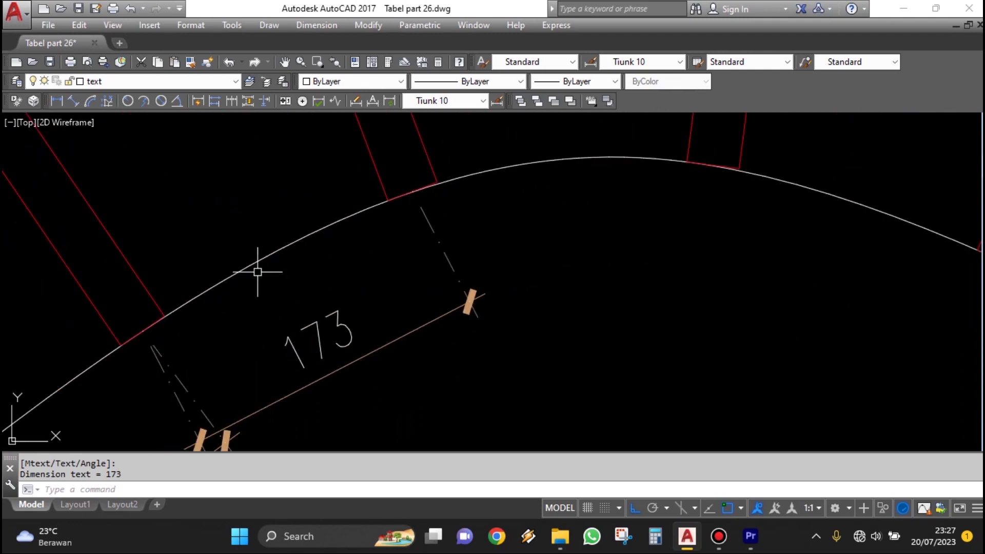
{"action": "scroll", "coordinate": [222, 208], "scroll_direction": "down", "scroll_amount": 5}
Place an aligned dimension between the lower ends of the path array's fifth and sixth rectangles
{"action": "left_click", "coordinate": [74, 103]}
{"action": "scroll", "coordinate": [635, 282], "scroll_direction": "up", "scroll_amount": 3}
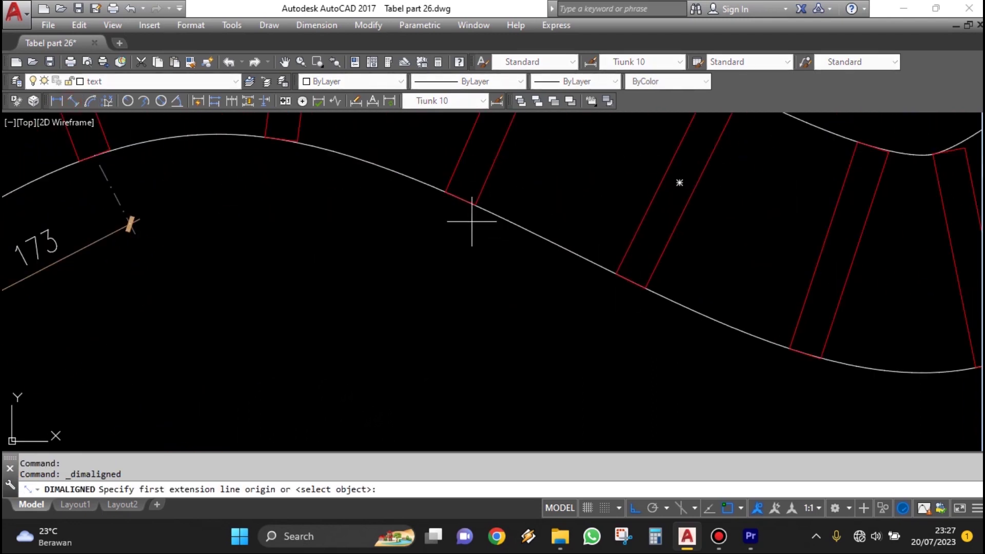
{"action": "left_click", "coordinate": [460, 198]}
{"action": "left_click", "coordinate": [645, 288]}
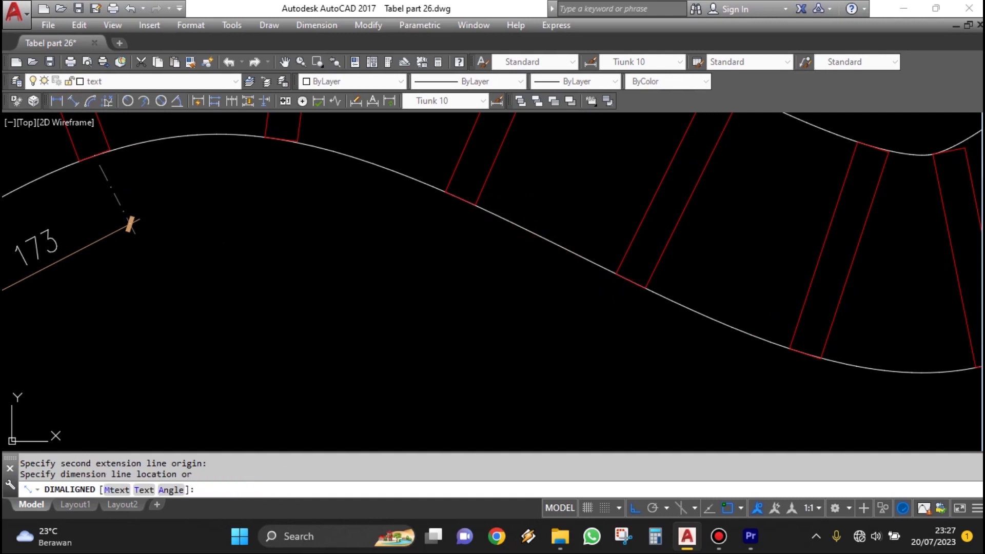
{"action": "left_click", "coordinate": [533, 282]}
{"action": "scroll", "coordinate": [598, 272], "scroll_direction": "down", "scroll_amount": 5}
{"action": "scroll", "coordinate": [438, 241], "scroll_direction": "down", "scroll_amount": 2}
{"action": "scroll", "coordinate": [394, 237], "scroll_direction": "up", "scroll_amount": 2}
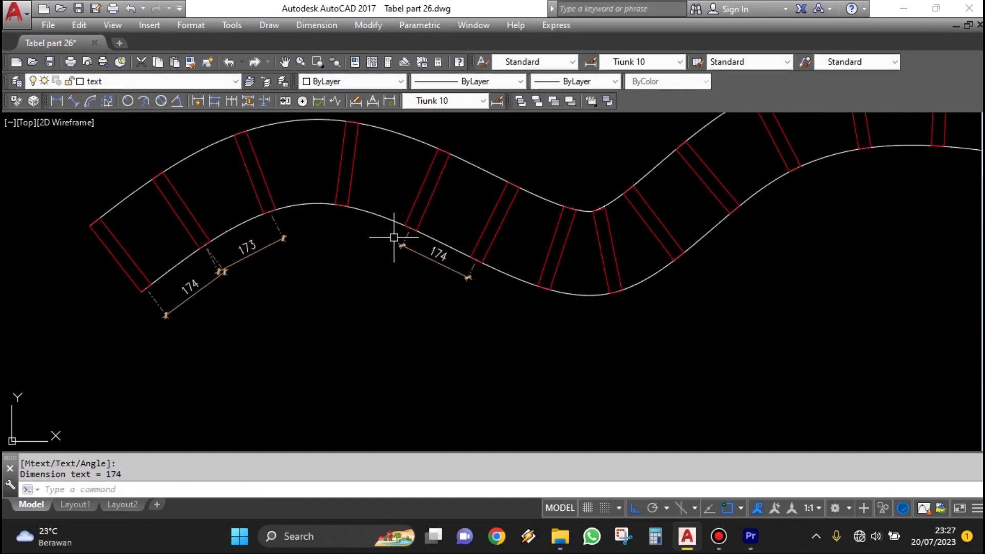
Erase the three aligned spacing dimensions below the path array's lower spline
{"action": "type", "text": "e"}
{"action": "key", "text": "Return"}
{"action": "left_click", "coordinate": [438, 254]}
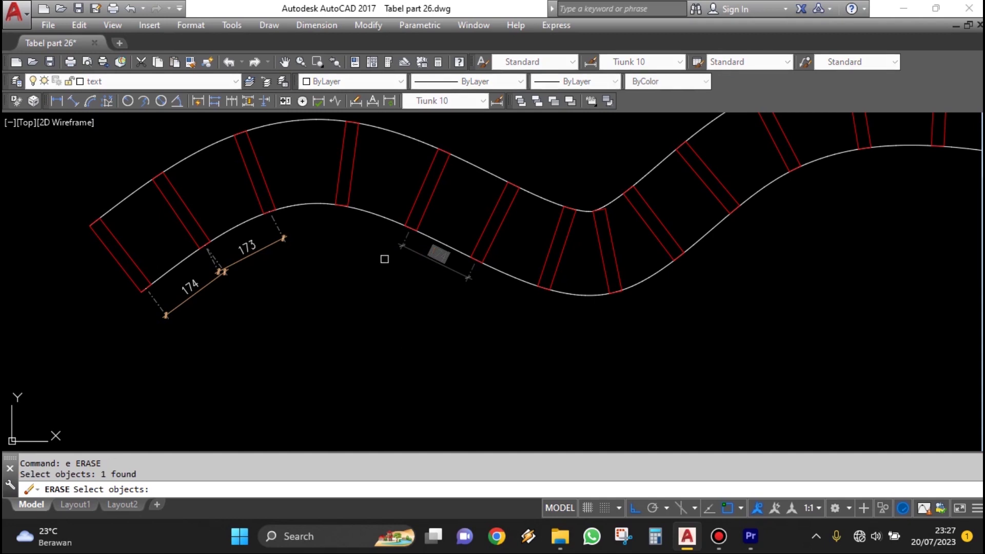
{"action": "scroll", "coordinate": [329, 289], "scroll_direction": "down", "scroll_amount": 3}
{"action": "key", "text": "Return"}
{"action": "scroll", "coordinate": [300, 280], "scroll_direction": "up", "scroll_amount": 3}
{"action": "key", "text": "Return"}
{"action": "left_click", "coordinate": [276, 257]}
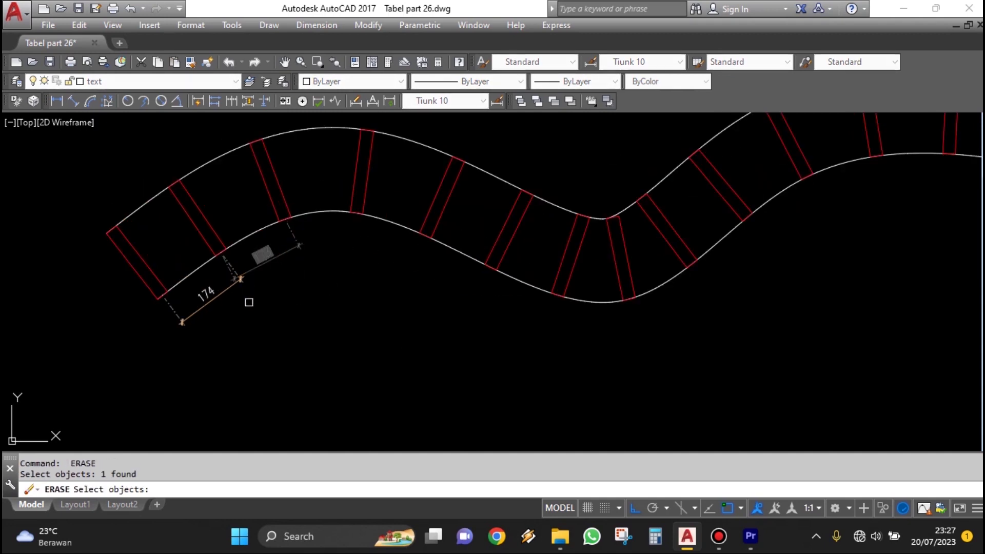
{"action": "key", "text": "Return"}
{"action": "key", "text": "Return"}
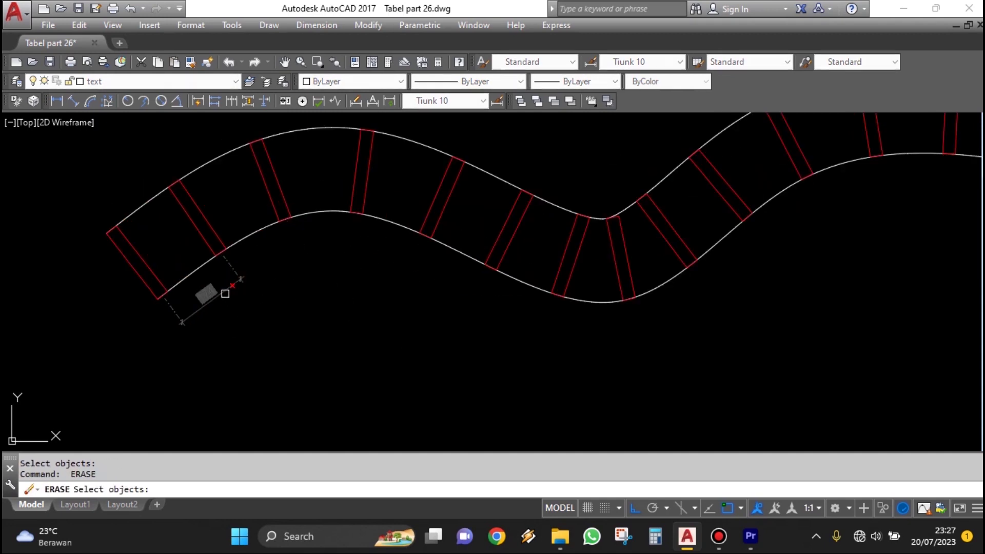
{"action": "left_click", "coordinate": [226, 286]}
{"action": "key", "text": "Return"}
{"action": "scroll", "coordinate": [334, 303], "scroll_direction": "down", "scroll_amount": 4}
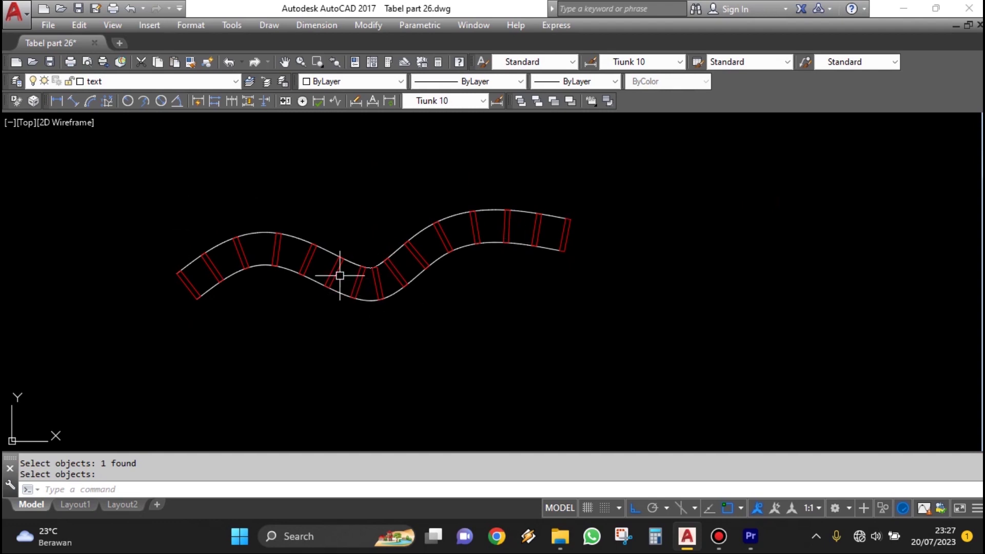
{"action": "scroll", "coordinate": [334, 272], "scroll_direction": "up", "scroll_amount": 2}
{"action": "middle_click_drag", "start_coordinate": [224, 299], "coordinate": [380, 314]}
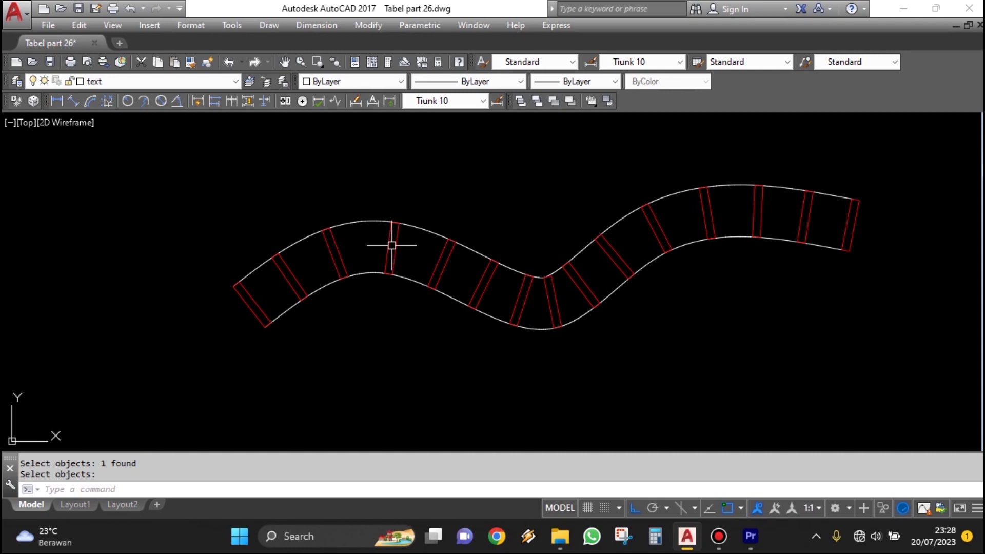
{"action": "key", "text": "Return"}
{"action": "left_click", "coordinate": [391, 248]}
{"action": "key", "text": "Escape"}
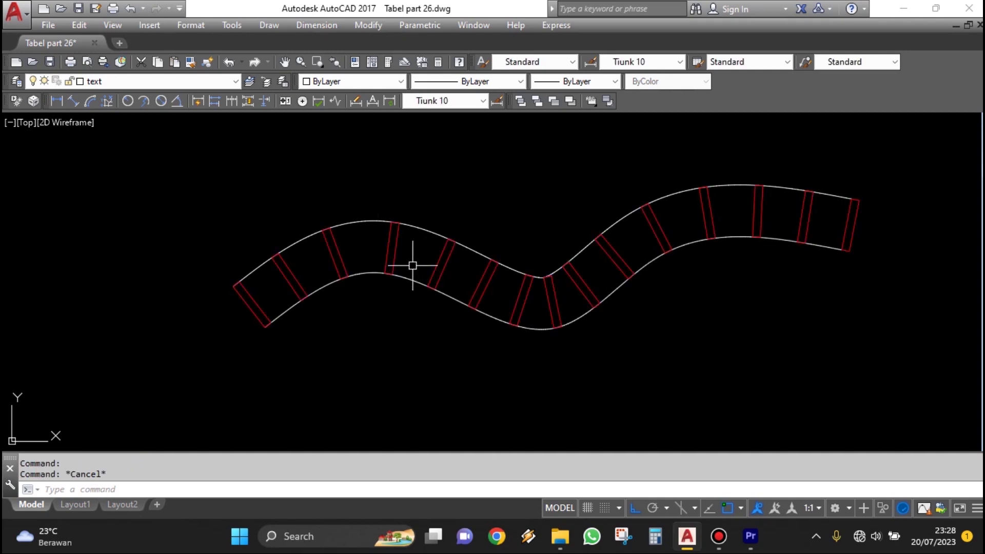
Open the properties of the red rectangles' path array and change its method to Measure
{"action": "key", "text": "ctrl+1"}
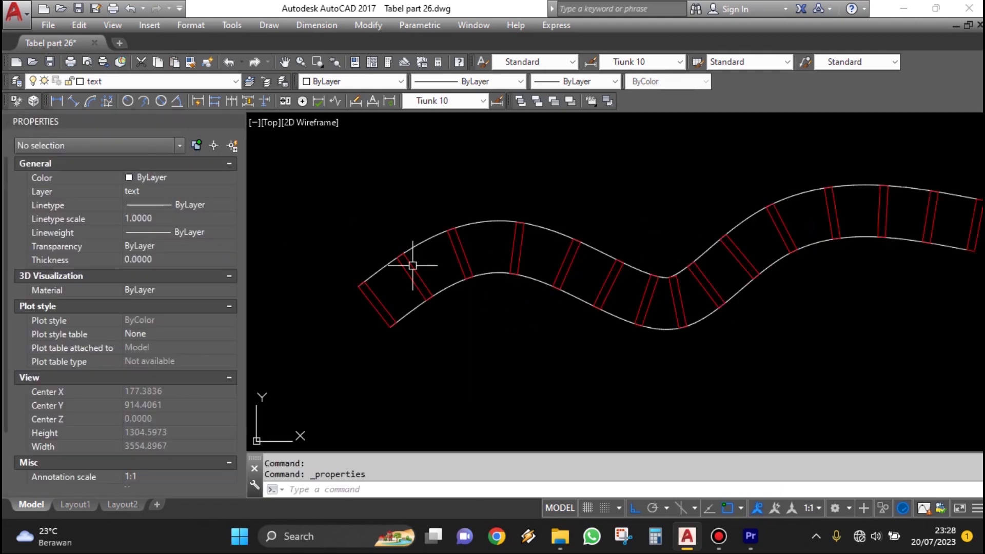
{"action": "left_click", "coordinate": [468, 257]}
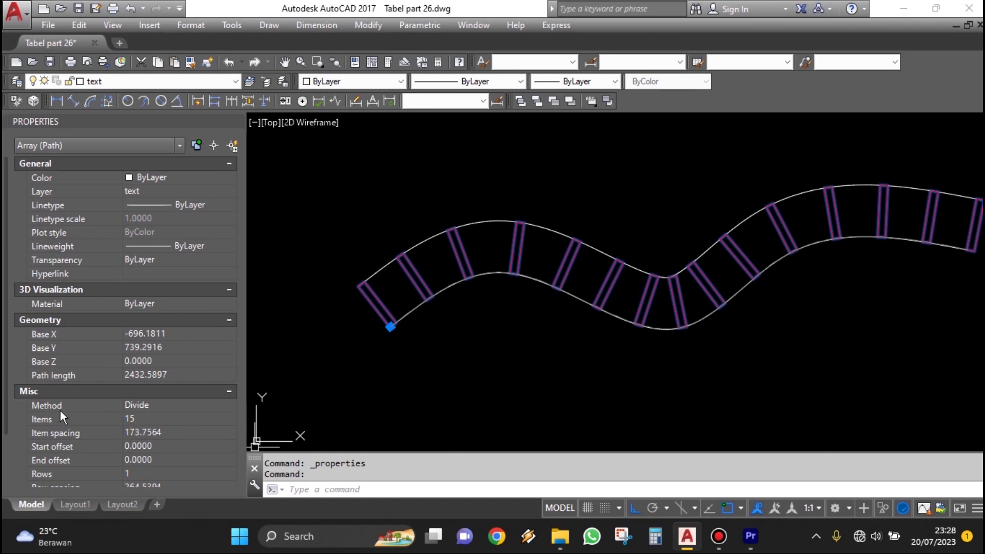
{"action": "scroll", "coordinate": [69, 390], "scroll_direction": "down", "scroll_amount": 3}
{"action": "left_click", "coordinate": [161, 337]}
{"action": "left_click", "coordinate": [161, 336]}
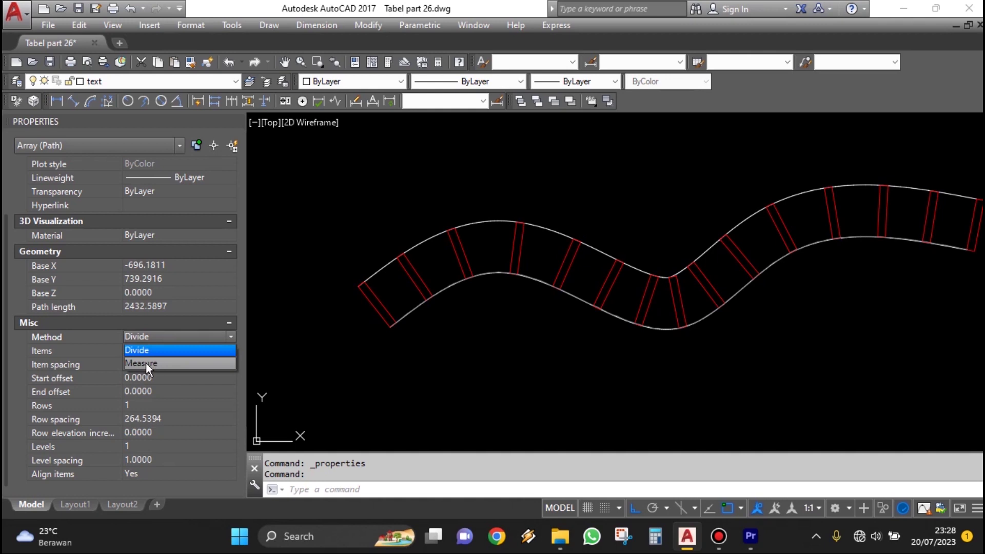
{"action": "left_click", "coordinate": [146, 362]}
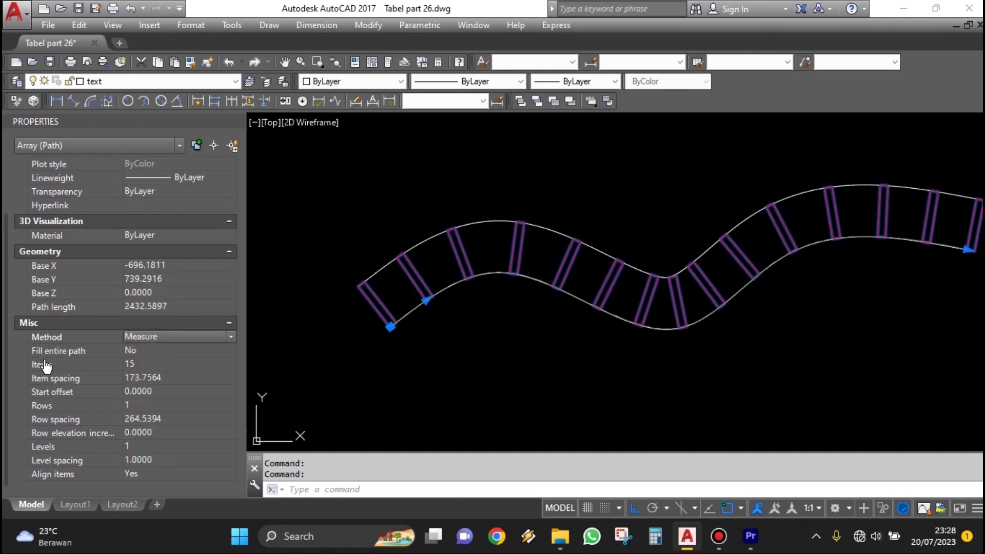
Set the path array's Fill entire path option to Yes
{"action": "left_click", "coordinate": [139, 351]}
{"action": "left_click", "coordinate": [142, 351]}
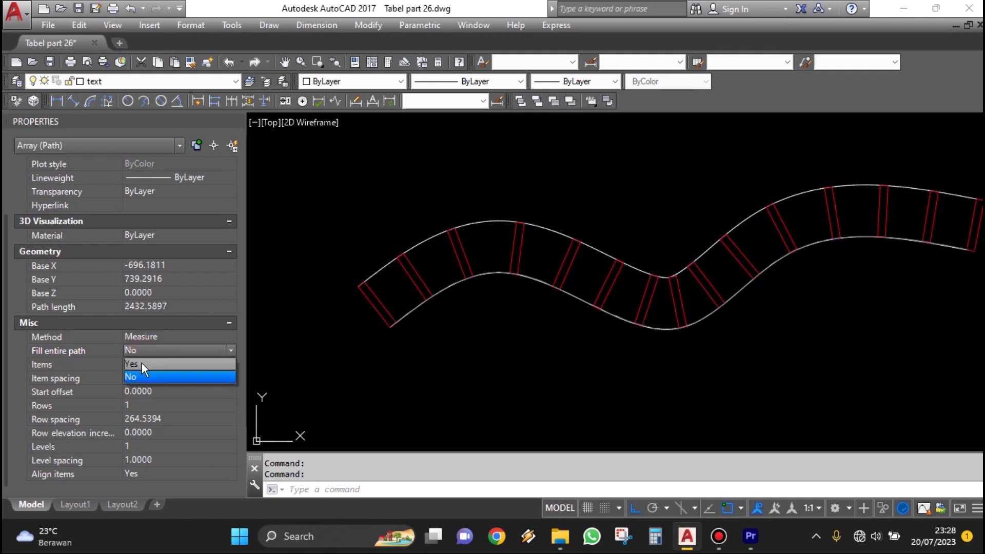
{"action": "left_click", "coordinate": [142, 363]}
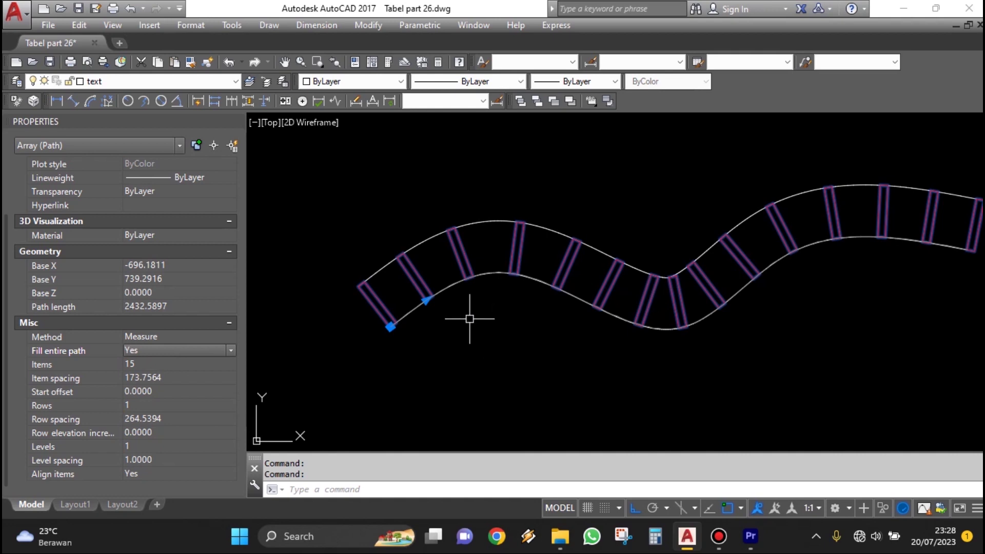
Set the path array's item spacing to 150
{"action": "left_click", "coordinate": [164, 378]}
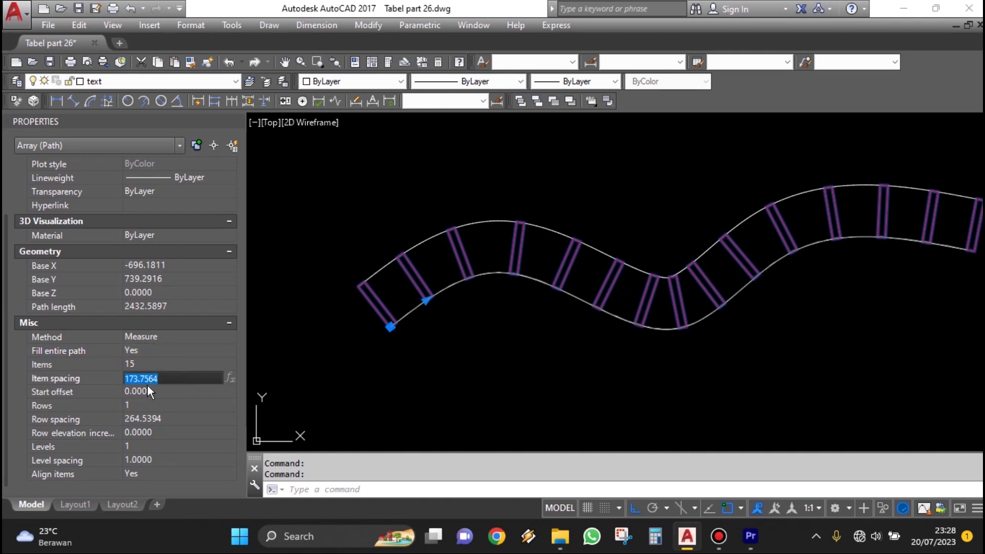
{"action": "left_click", "coordinate": [180, 377]}
{"action": "double_click", "coordinate": [139, 378]}
{"action": "type", "text": "150"}
{"action": "key", "text": "Return"}
{"action": "key", "text": "Tab"}
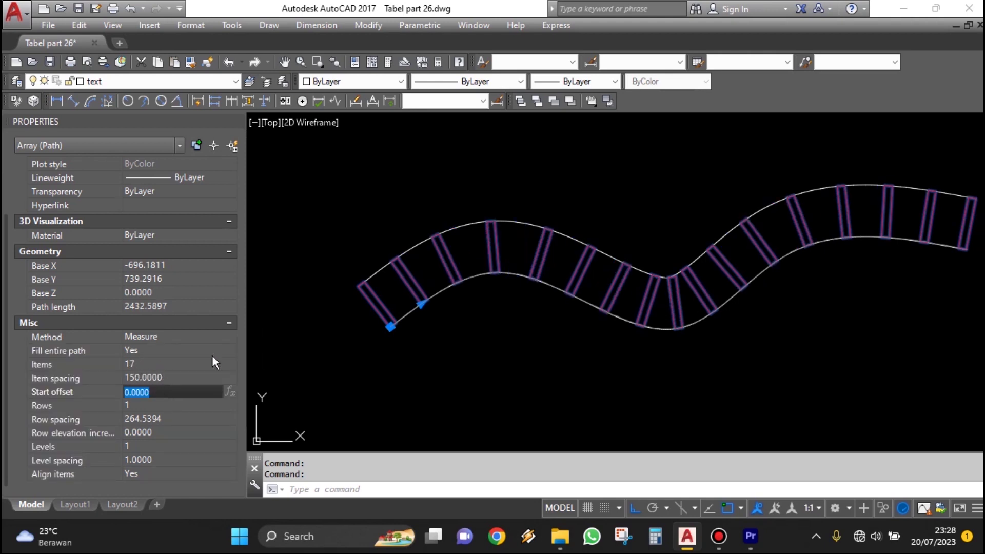
{"action": "scroll", "coordinate": [426, 336], "scroll_direction": "down", "scroll_amount": 1}
{"action": "scroll", "coordinate": [419, 310], "scroll_direction": "up", "scroll_amount": 2}
{"action": "scroll", "coordinate": [499, 318], "scroll_direction": "down", "scroll_amount": 1}
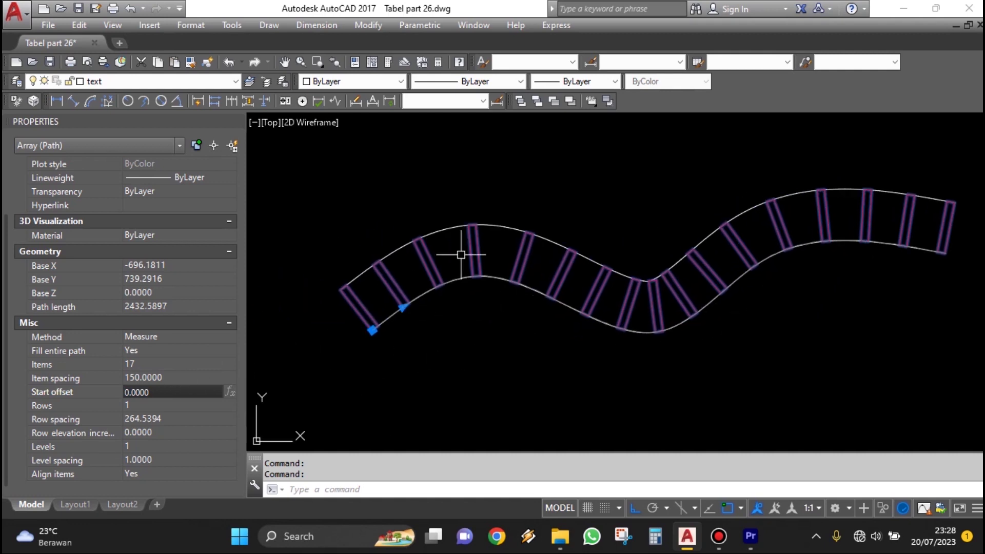
Set the path array's item spacing to 100 and deselect the array
{"action": "left_click", "coordinate": [172, 377]}
{"action": "type", "text": "1"}
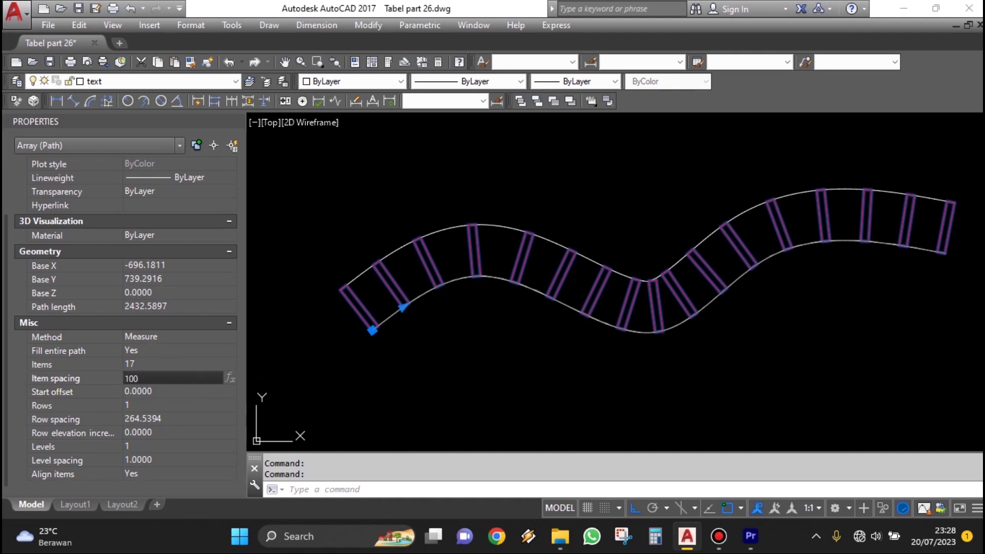
{"action": "key", "text": "Tab"}
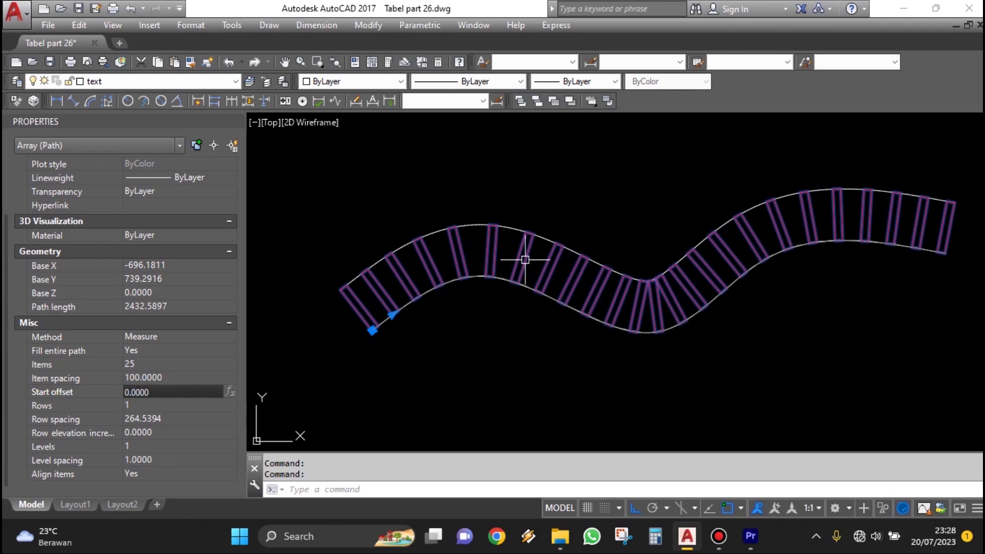
{"action": "key", "text": "Escape"}
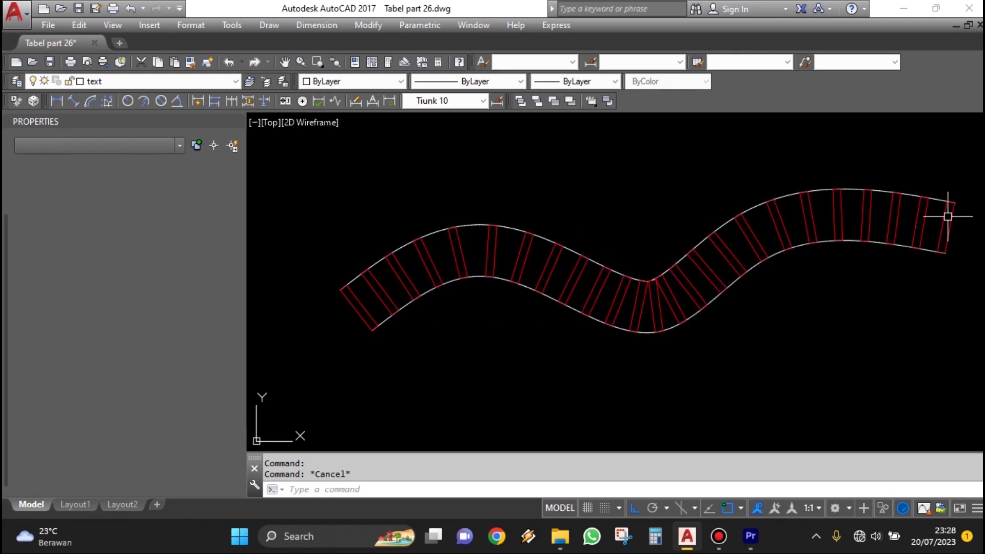
{"action": "scroll", "coordinate": [743, 279], "scroll_direction": "down", "scroll_amount": 4}
{"action": "scroll", "coordinate": [805, 275], "scroll_direction": "up", "scroll_amount": 2}
{"action": "middle_click_drag", "start_coordinate": [804, 274], "coordinate": [797, 306]}
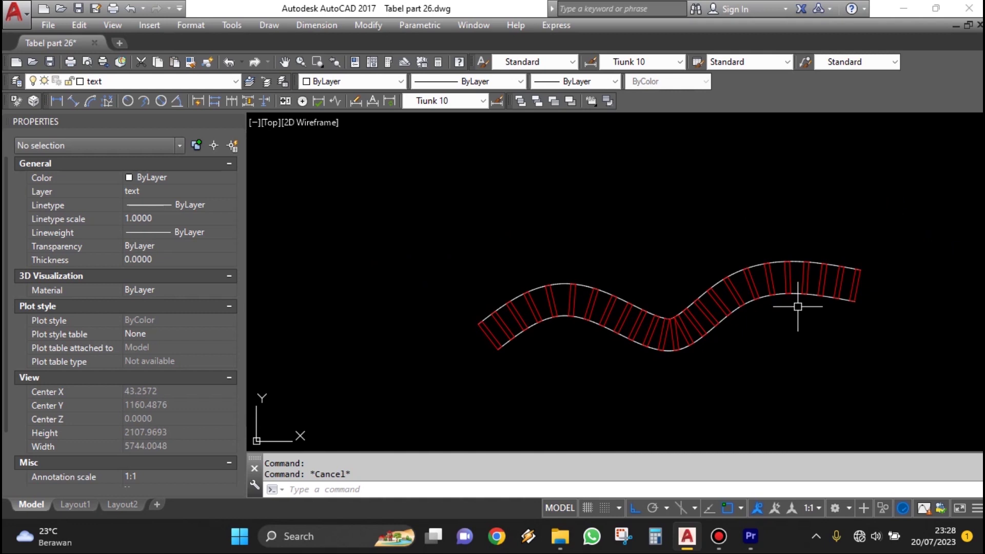
{"action": "middle_click_drag", "start_coordinate": [797, 306], "coordinate": [762, 300]}
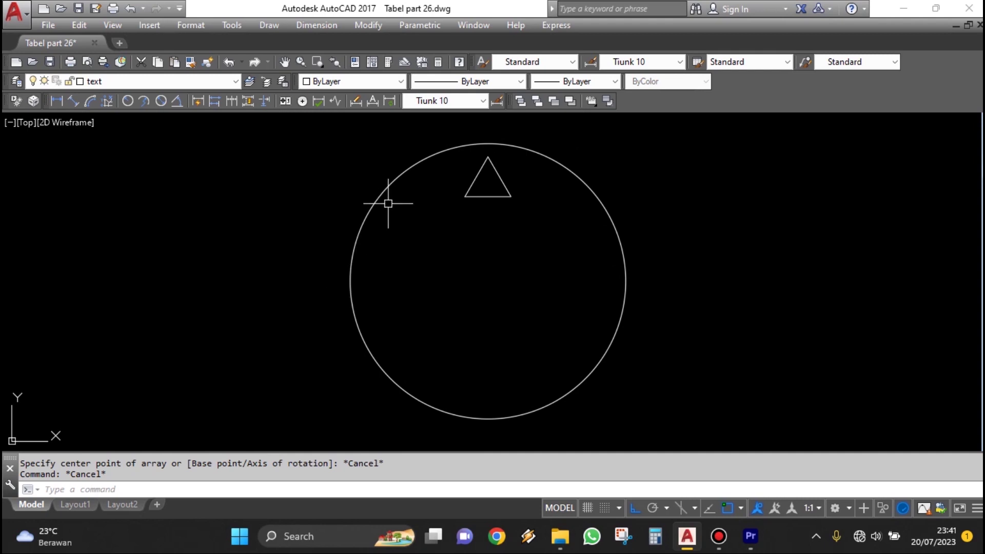
Create a polar array of the triangle around the circle's centre with 12 items
{"action": "type", "text": "a"}
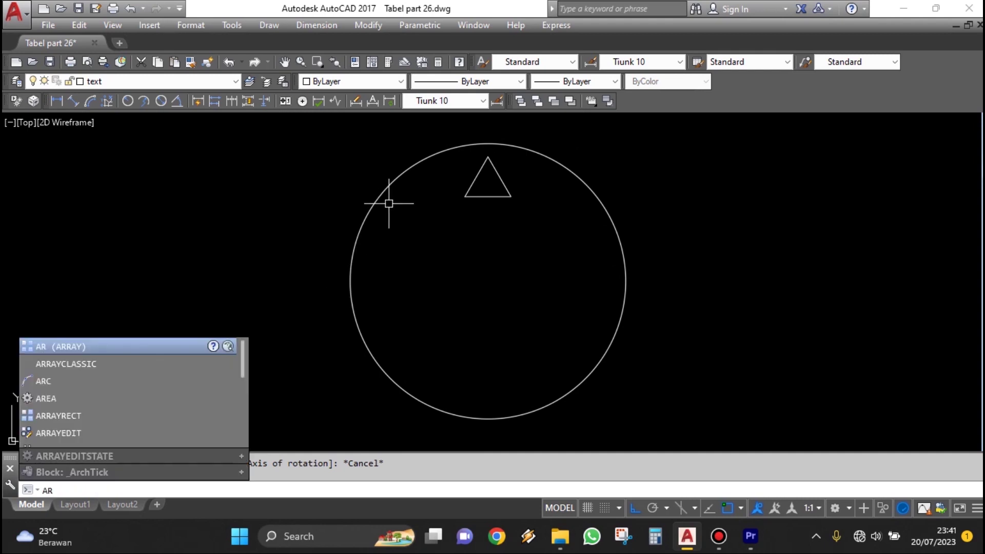
{"action": "key", "text": "Return"}
{"action": "left_click", "coordinate": [478, 196]}
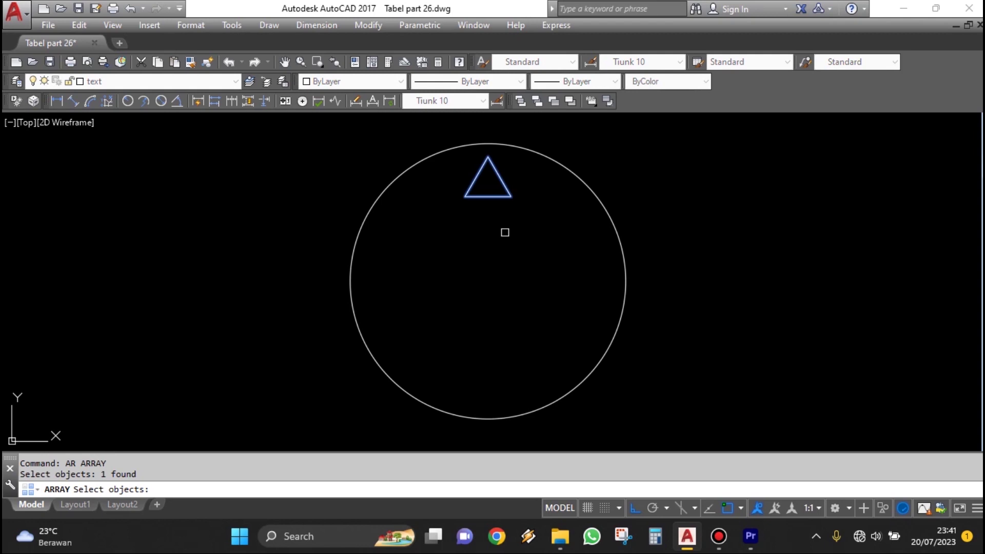
{"action": "key", "text": "Return"}
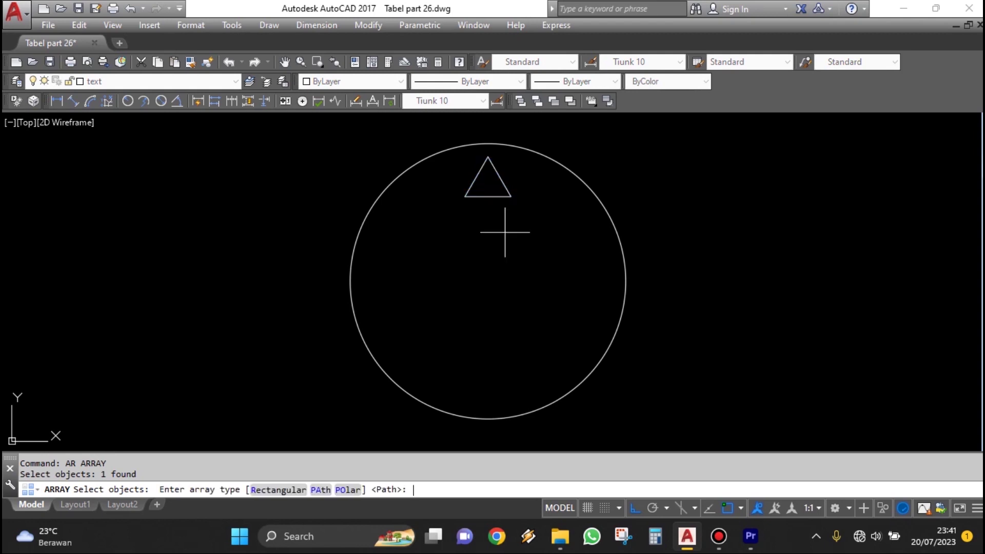
{"action": "left_click", "coordinate": [344, 489]}
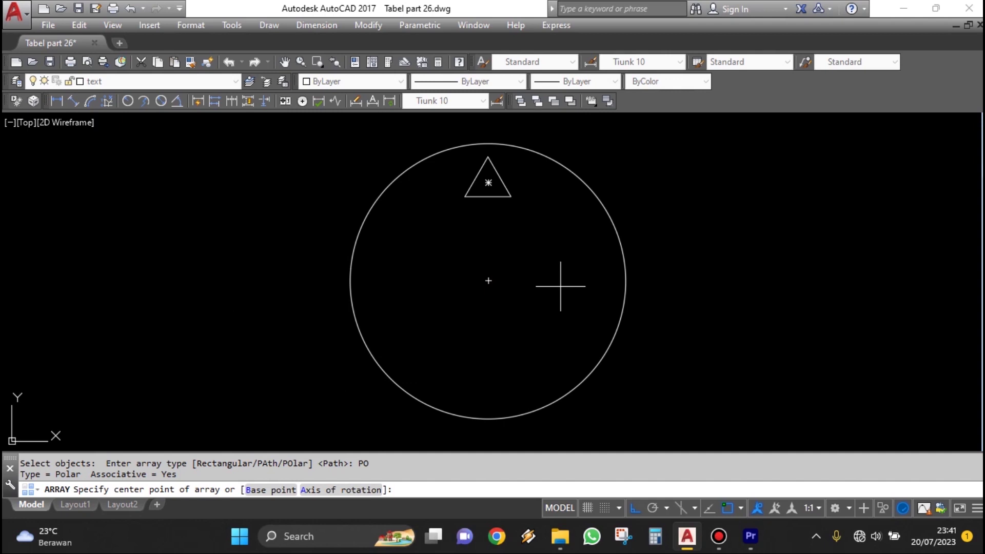
{"action": "left_click", "coordinate": [489, 280]}
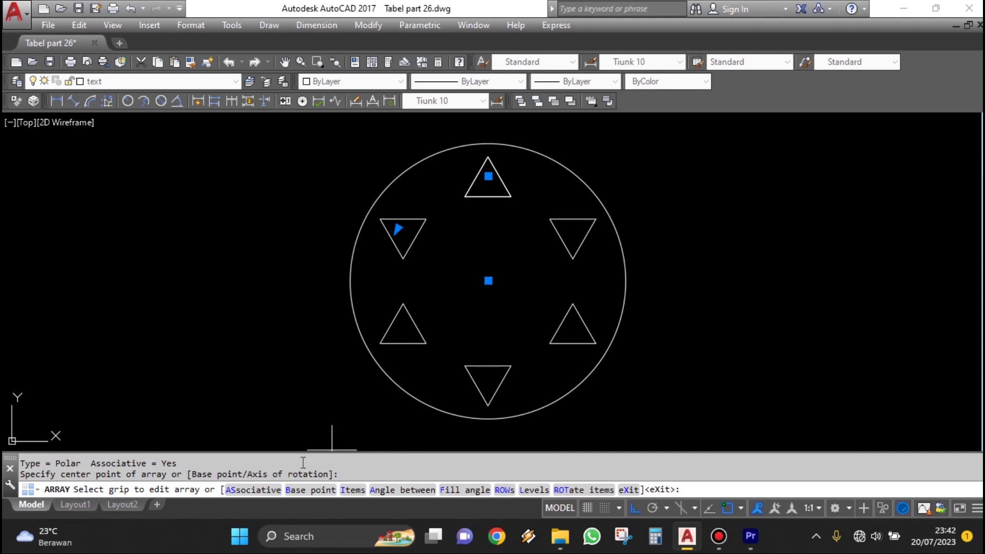
{"action": "left_click", "coordinate": [352, 490]}
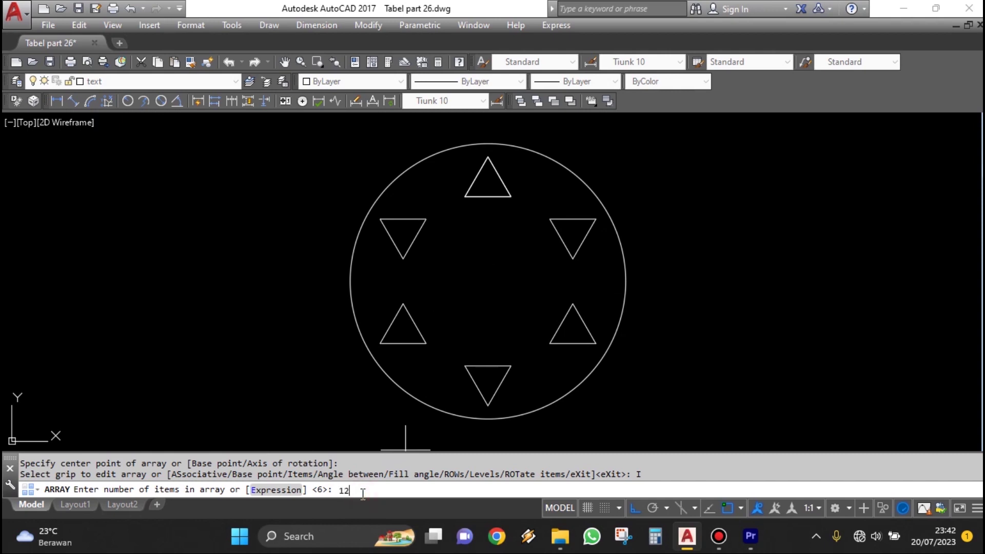
{"action": "key", "text": "Return"}
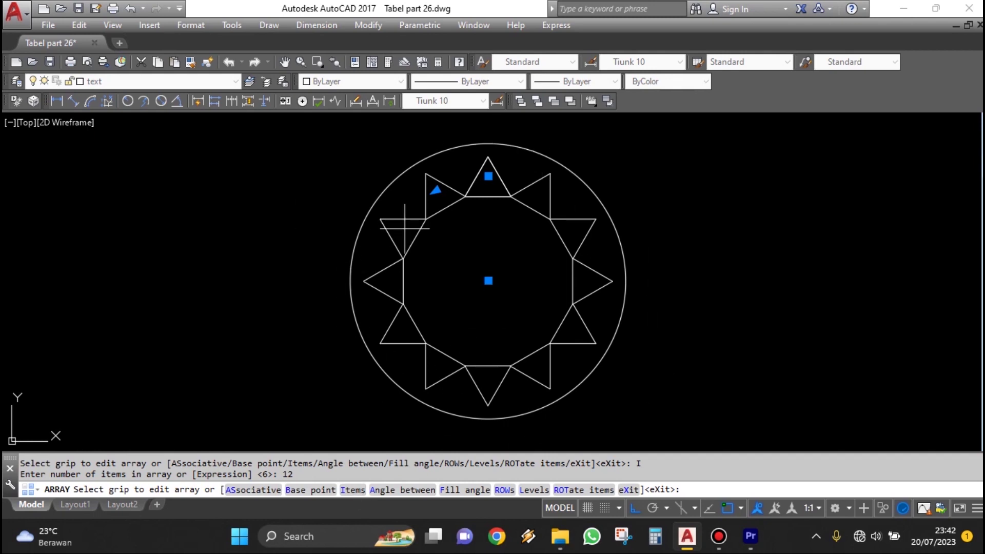
Switch the polar array's Rotate items option to No and back to Yes
{"action": "left_click", "coordinate": [580, 492]}
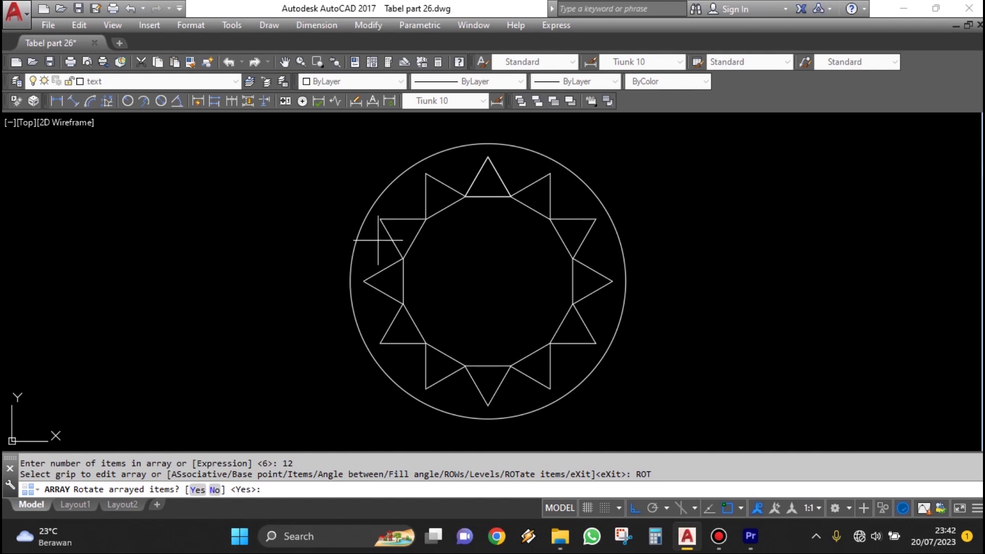
{"action": "left_click", "coordinate": [215, 490]}
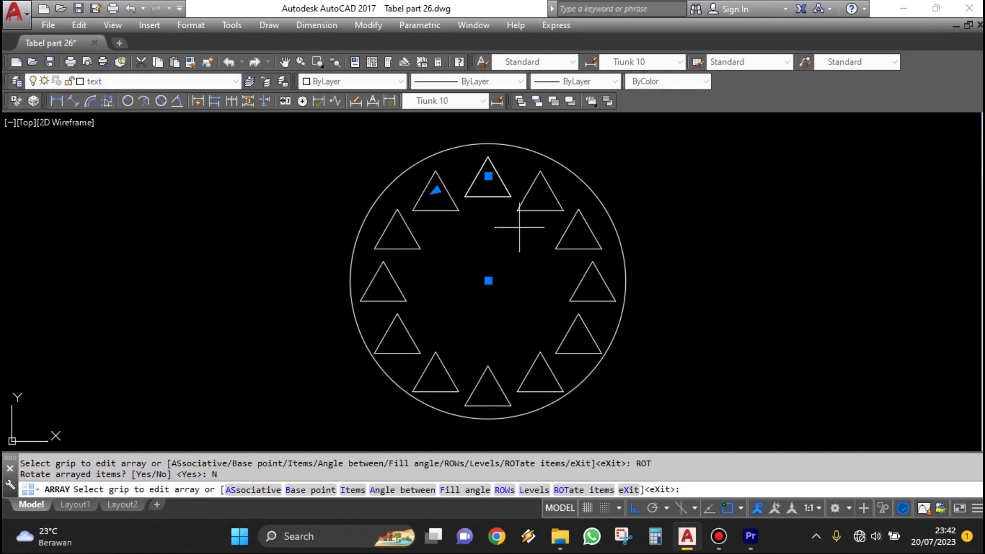
{"action": "left_click", "coordinate": [570, 489]}
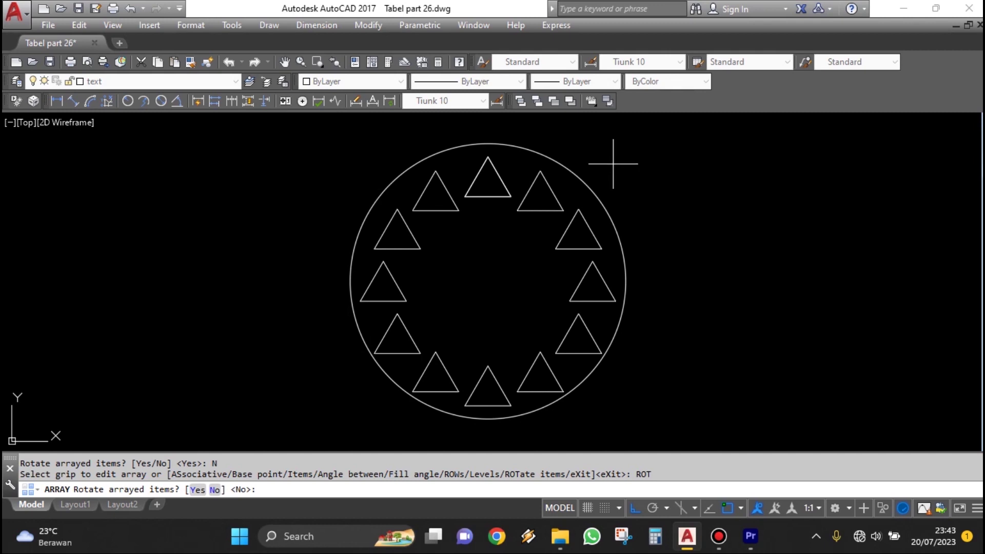
{"action": "left_click", "coordinate": [197, 491]}
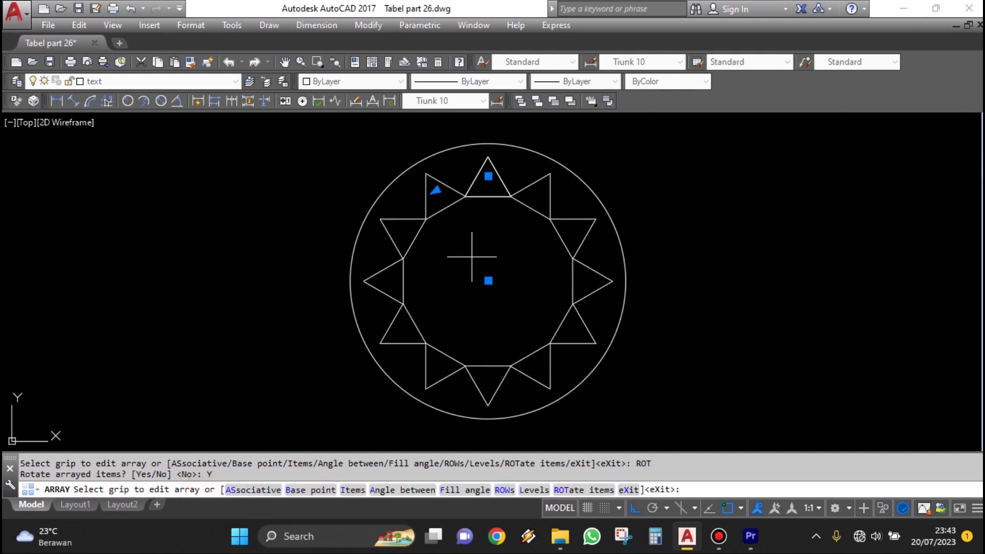
Give the polar array of triangles 2 rows spaced 300 apart and finish the array command
{"action": "left_click", "coordinate": [504, 489]}
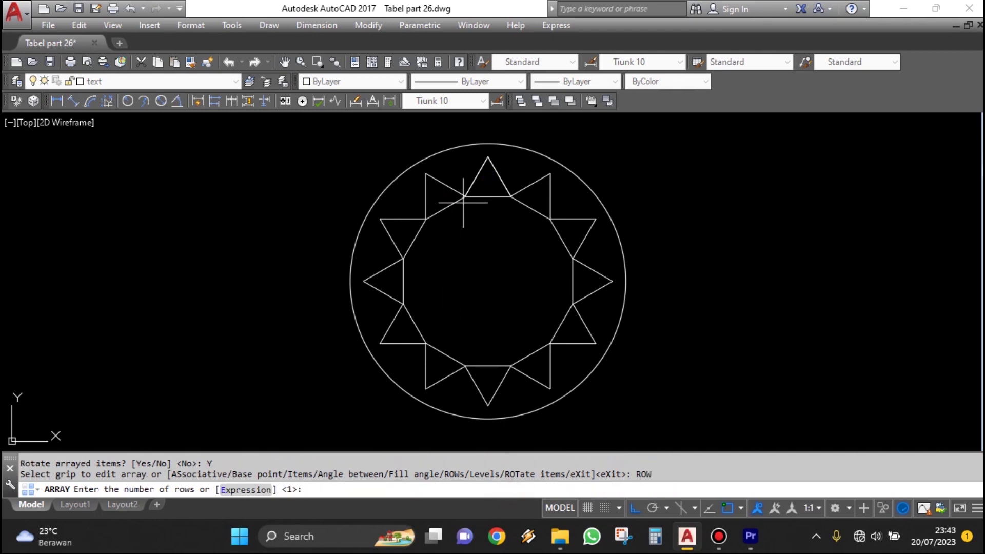
{"action": "middle_click_drag", "start_coordinate": [485, 182], "coordinate": [480, 230]}
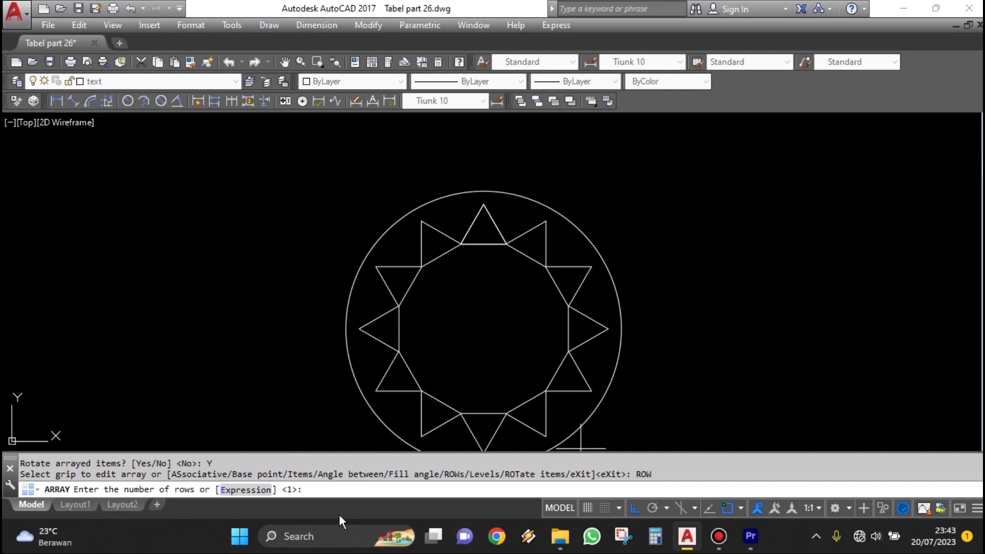
{"action": "type", "text": "2"}
{"action": "key", "text": "Return"}
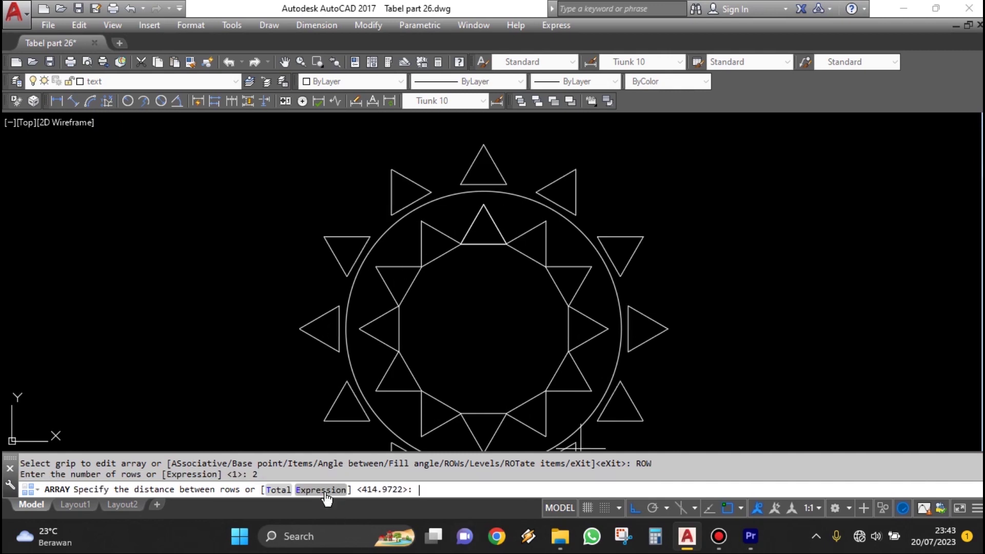
{"action": "scroll", "coordinate": [687, 298], "scroll_direction": "down", "scroll_amount": 2}
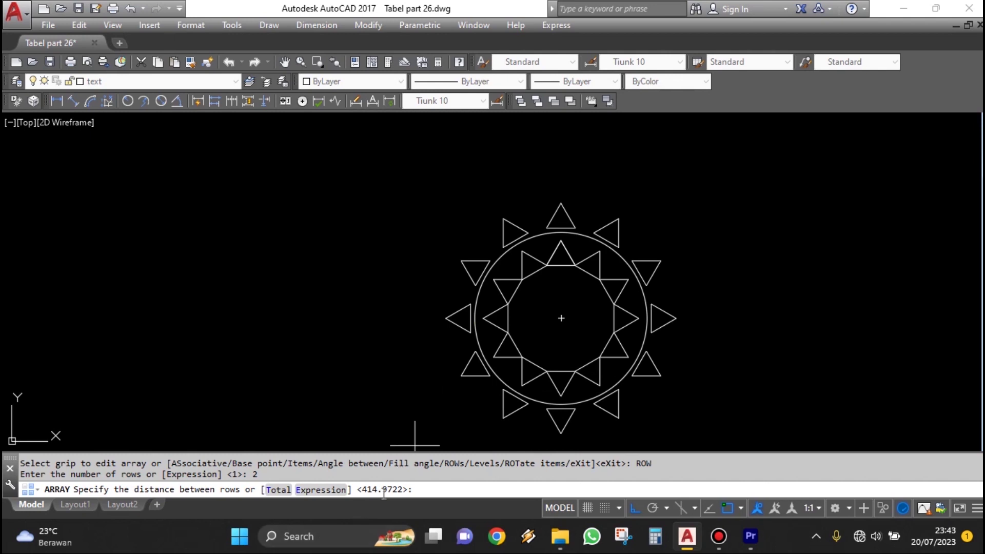
{"action": "left_click", "coordinate": [424, 493]}
{"action": "type", "text": "300"}
{"action": "key", "text": "Return"}
{"action": "scroll", "coordinate": [650, 220], "scroll_direction": "up", "scroll_amount": 2}
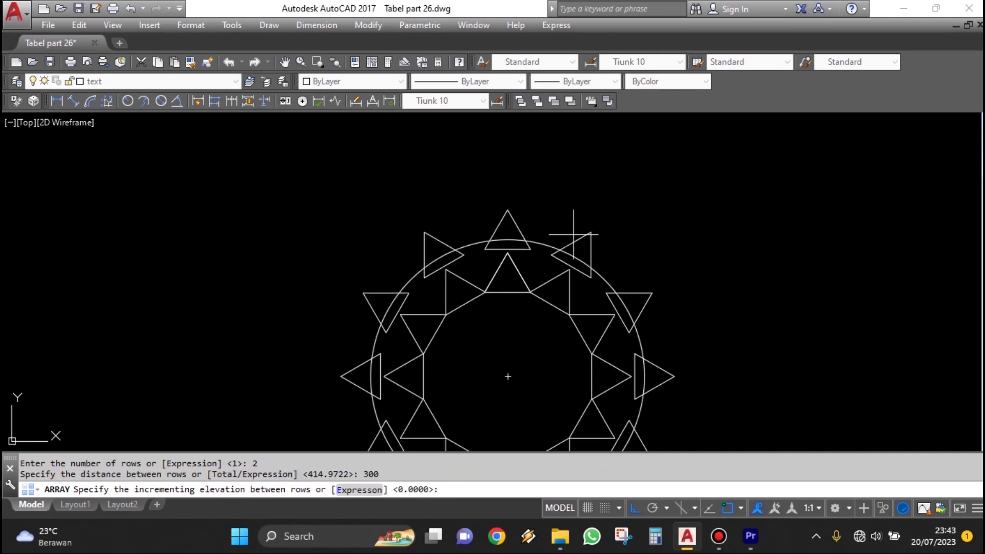
{"action": "scroll", "coordinate": [569, 315], "scroll_direction": "down", "scroll_amount": 2}
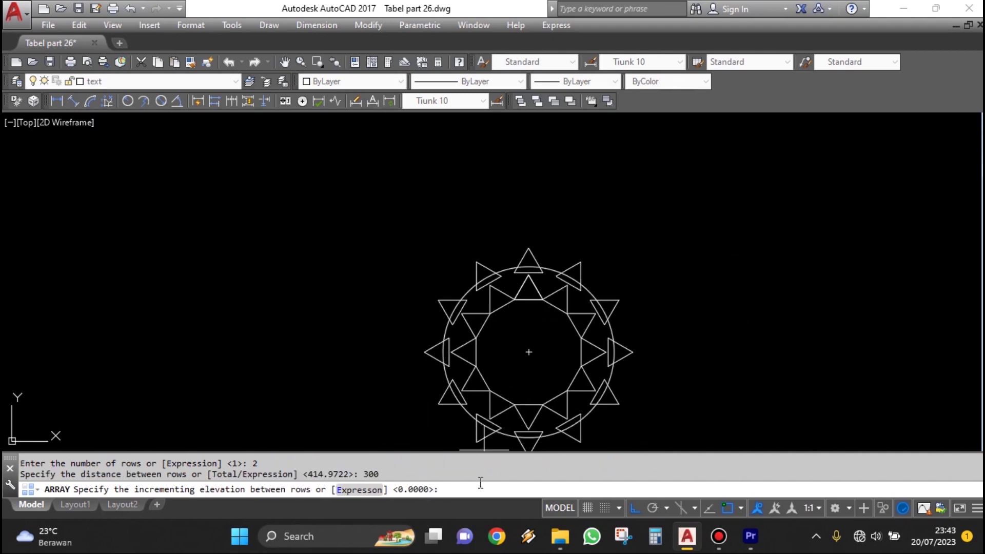
{"action": "key", "text": "Escape"}
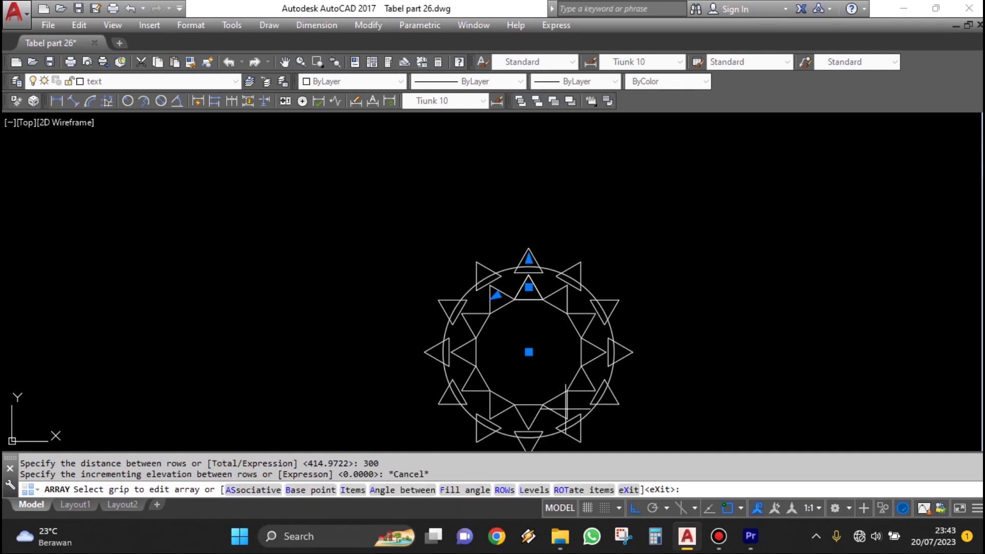
{"action": "key", "text": "Escape"}
{"action": "middle_click_drag", "start_coordinate": [684, 362], "coordinate": [701, 288]}
{"action": "scroll", "coordinate": [701, 297], "scroll_direction": "down", "scroll_amount": 2}
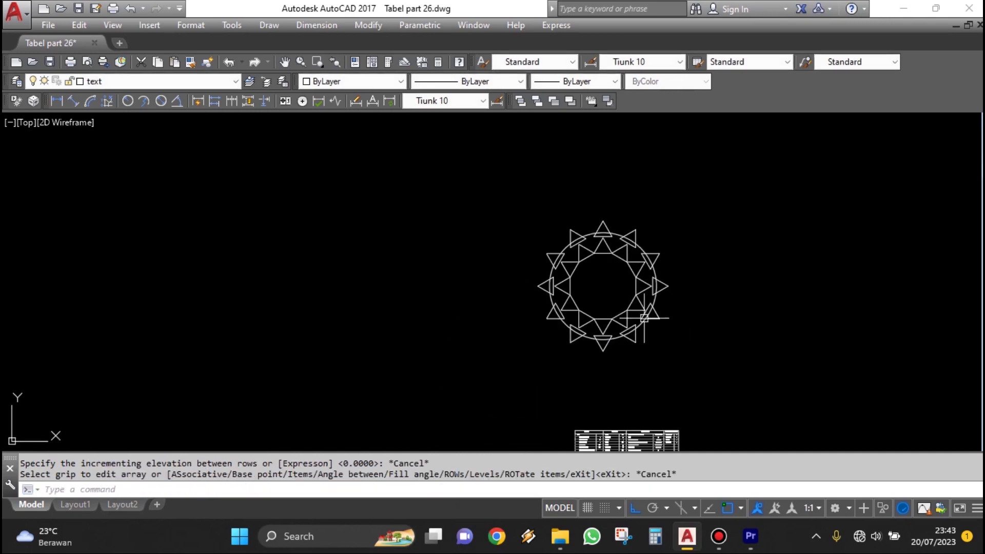
{"action": "scroll", "coordinate": [582, 206], "scroll_direction": "up", "scroll_amount": 2}
{"action": "scroll", "coordinate": [692, 333], "scroll_direction": "up", "scroll_amount": 2}
{"action": "left_click", "coordinate": [616, 287]}
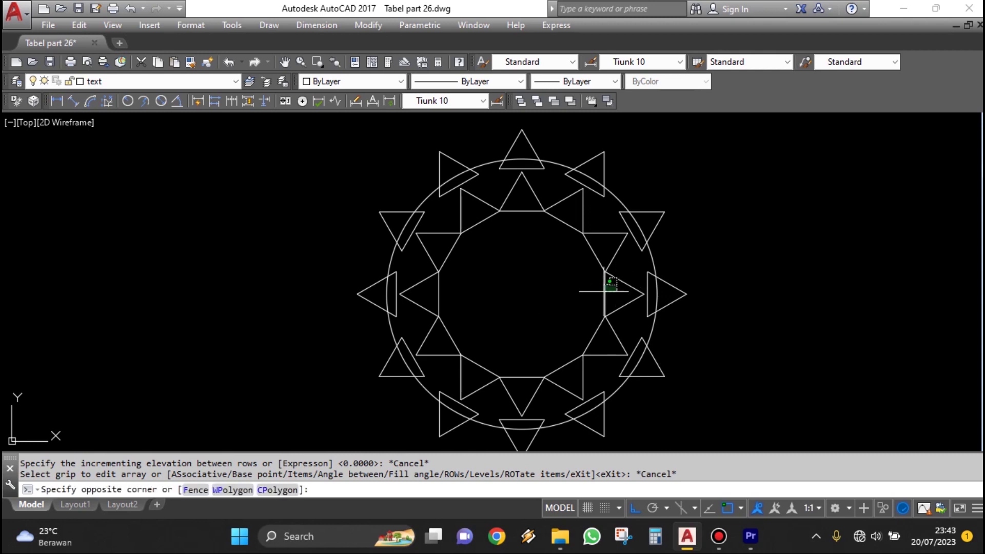
{"action": "key", "text": "Escape"}
{"action": "left_click", "coordinate": [614, 293]}
{"action": "left_click", "coordinate": [570, 307]}
{"action": "key", "text": "Escape"}
Display the properties of the polar array and set its number of items to 8
{"action": "key", "text": "ctrl+1"}
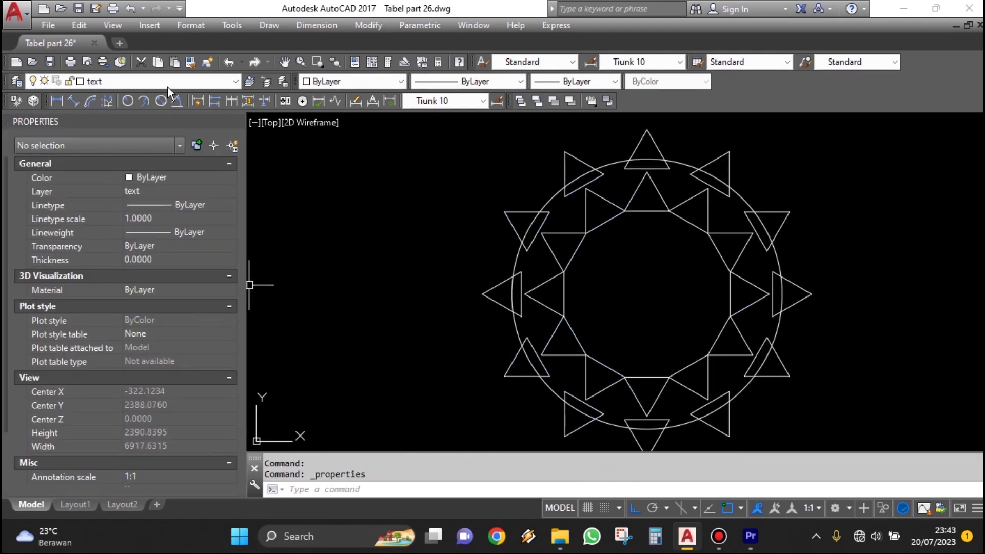
{"action": "left_click", "coordinate": [564, 284]}
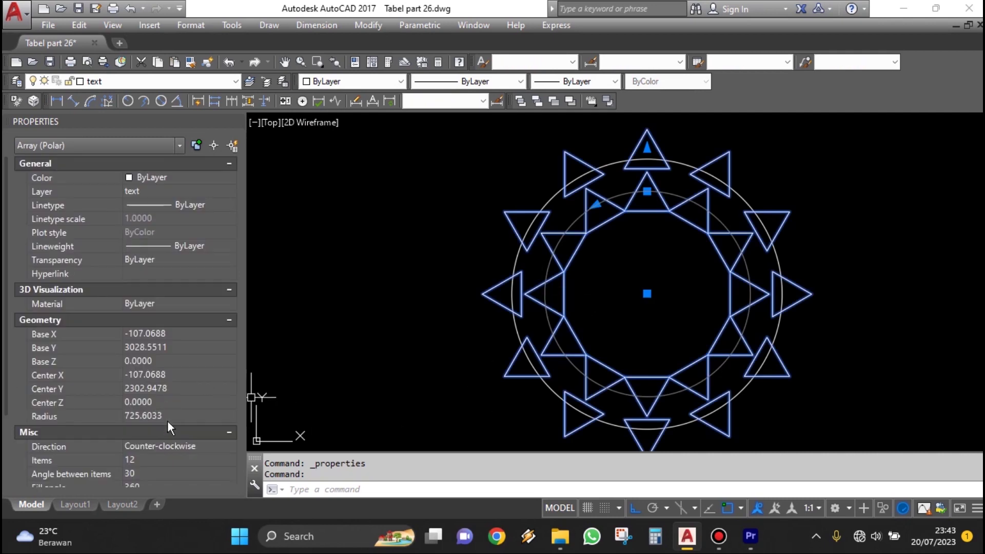
{"action": "scroll", "coordinate": [167, 420], "scroll_direction": "down", "scroll_amount": 4}
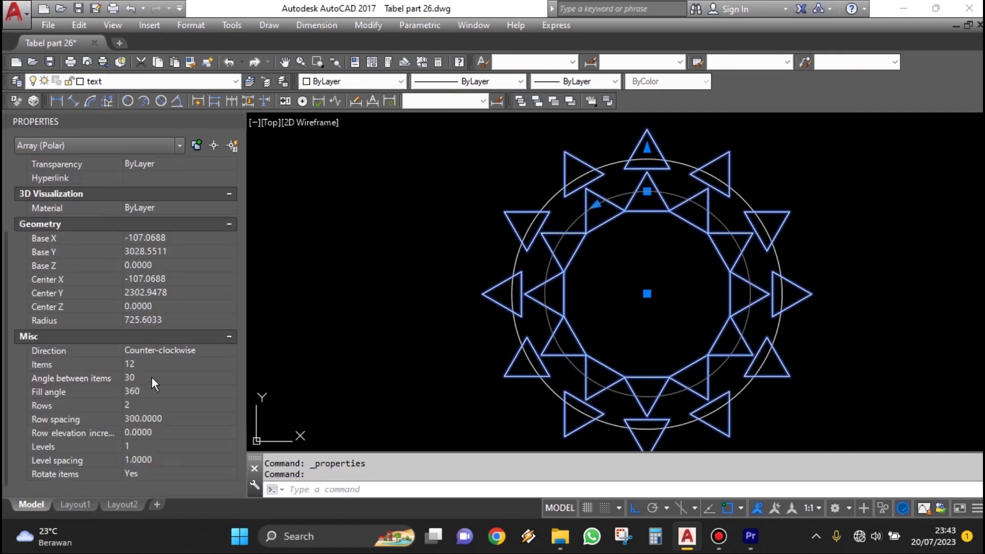
{"action": "left_click", "coordinate": [158, 367]}
{"action": "type", "text": "8"}
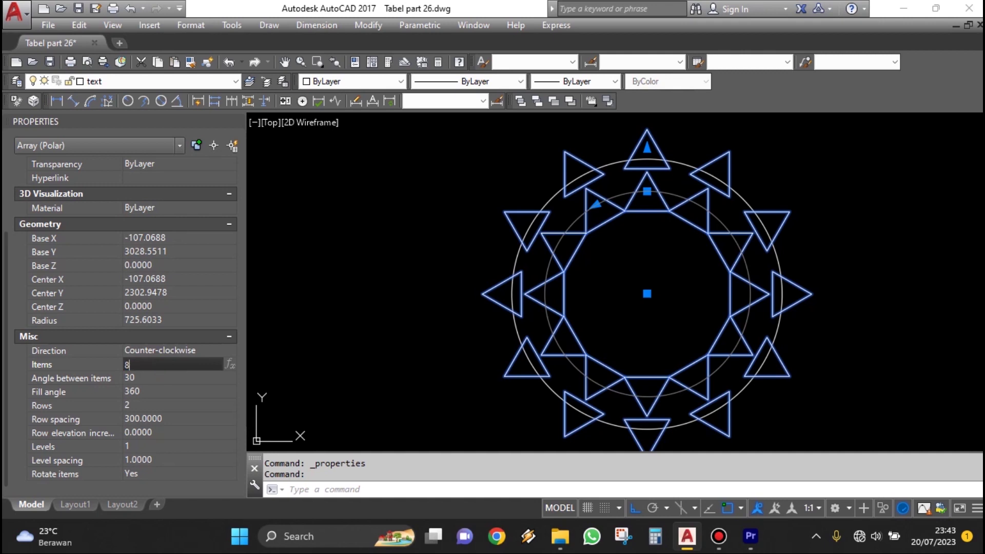
{"action": "key", "text": "Tab"}
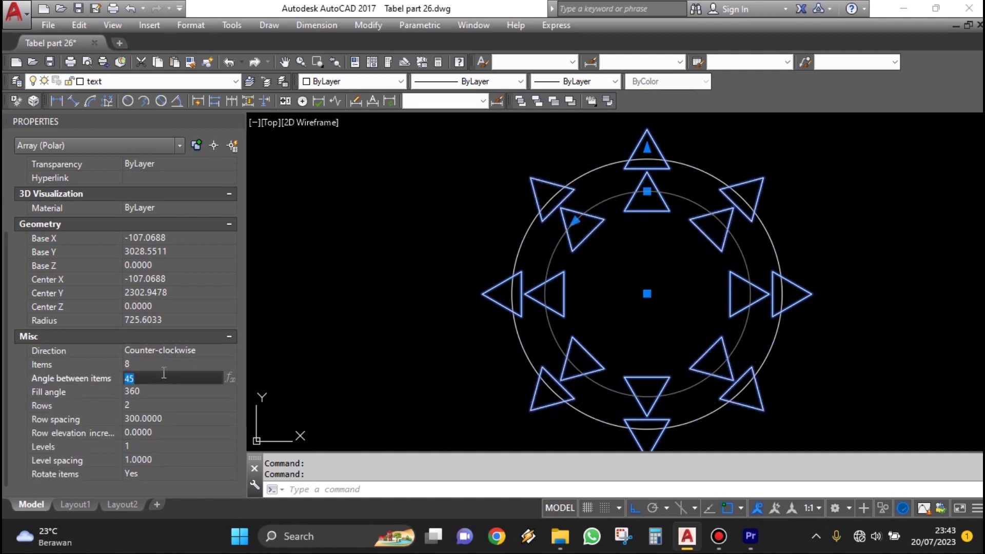
Reduce the polar array to 1 row in its properties
{"action": "left_click", "coordinate": [157, 405]}
{"action": "type", "text": "1"}
{"action": "key", "text": "Tab"}
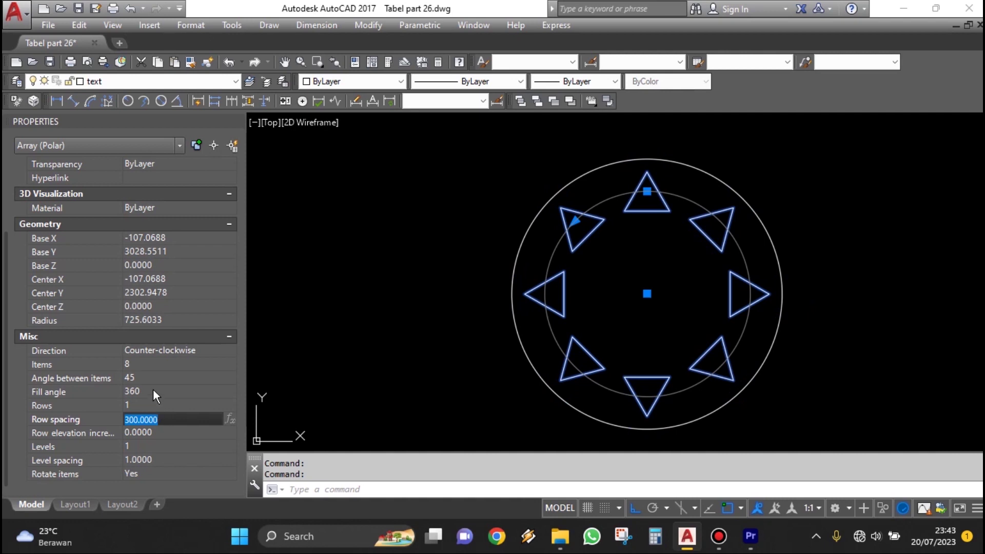
Set the polar array's fill angle to 180
{"action": "left_click", "coordinate": [153, 391]}
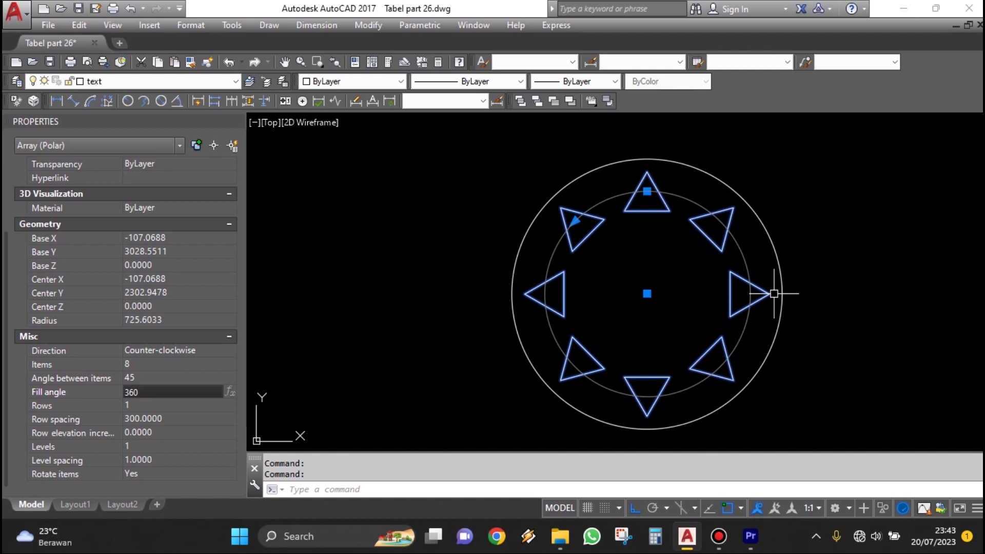
{"action": "left_click", "coordinate": [169, 389]}
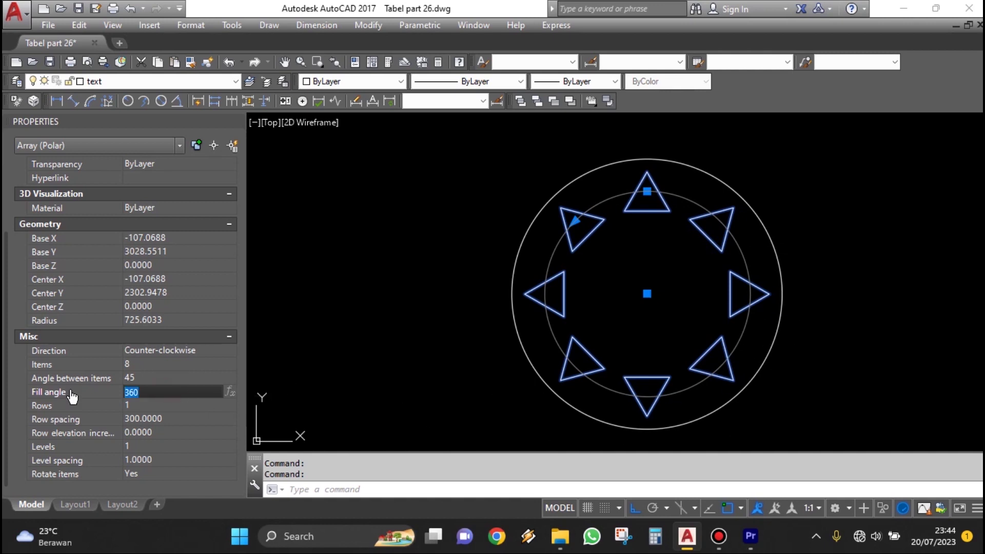
{"action": "type", "text": "1"}
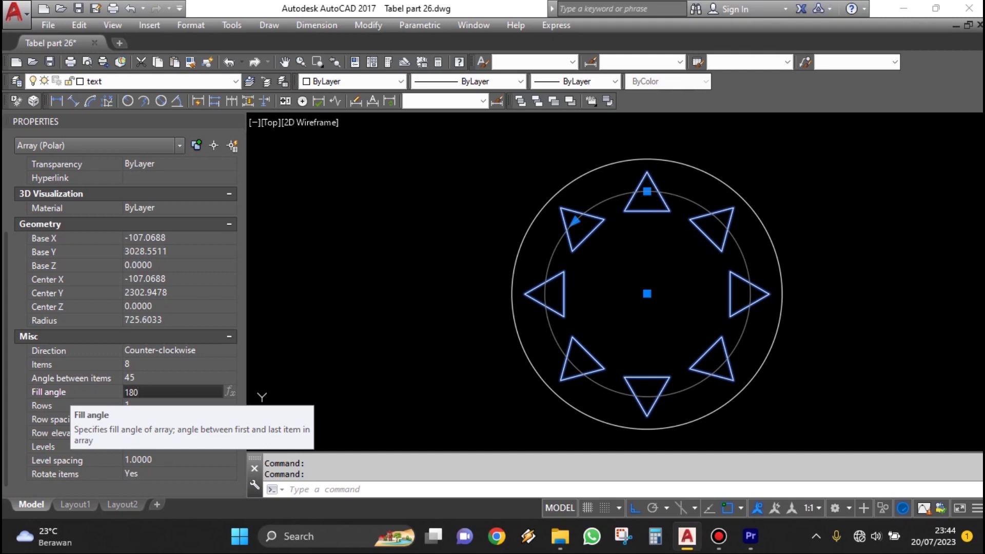
{"action": "type", "text": "80"}
{"action": "key", "text": "Return"}
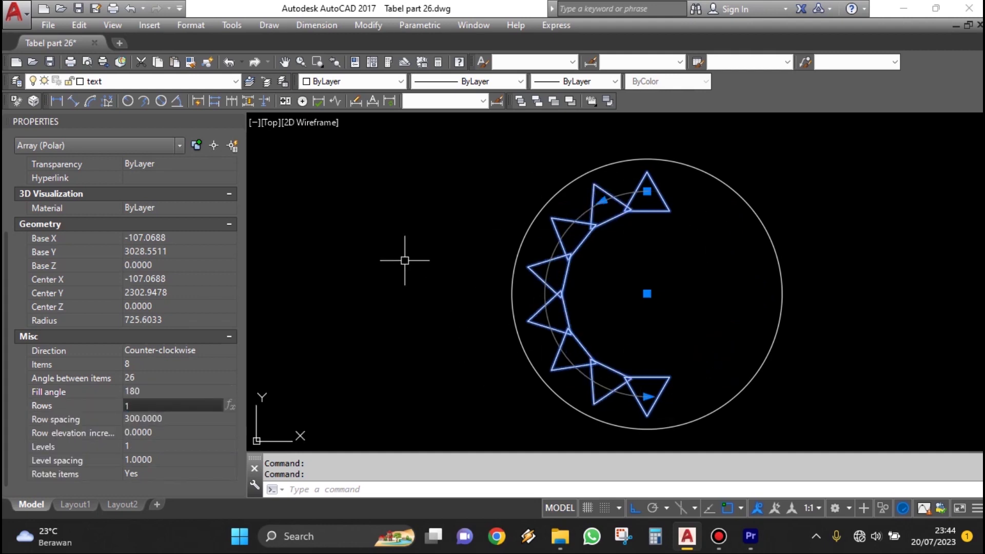
Change the polar array's direction to Clockwise and deselect the array
{"action": "left_click", "coordinate": [183, 351]}
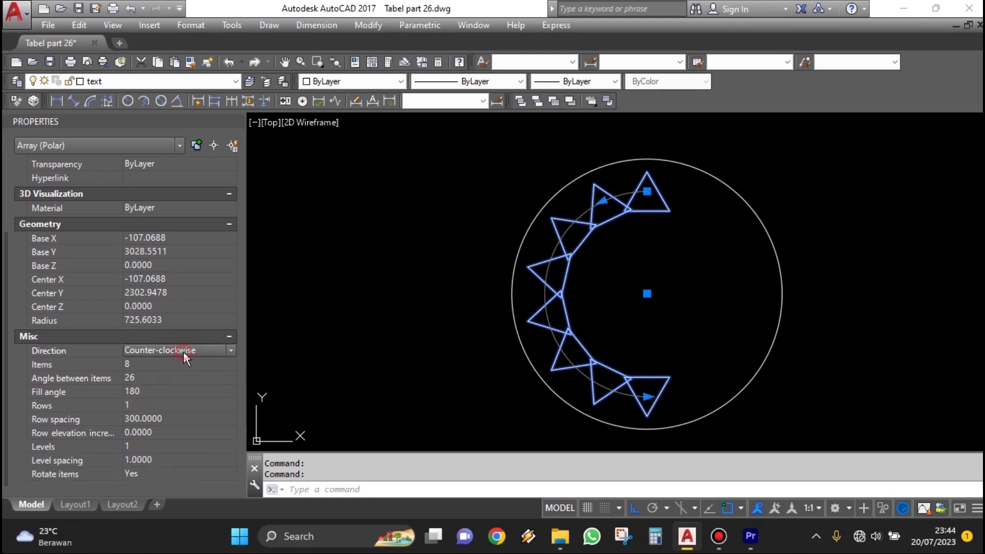
{"action": "left_click", "coordinate": [160, 350]}
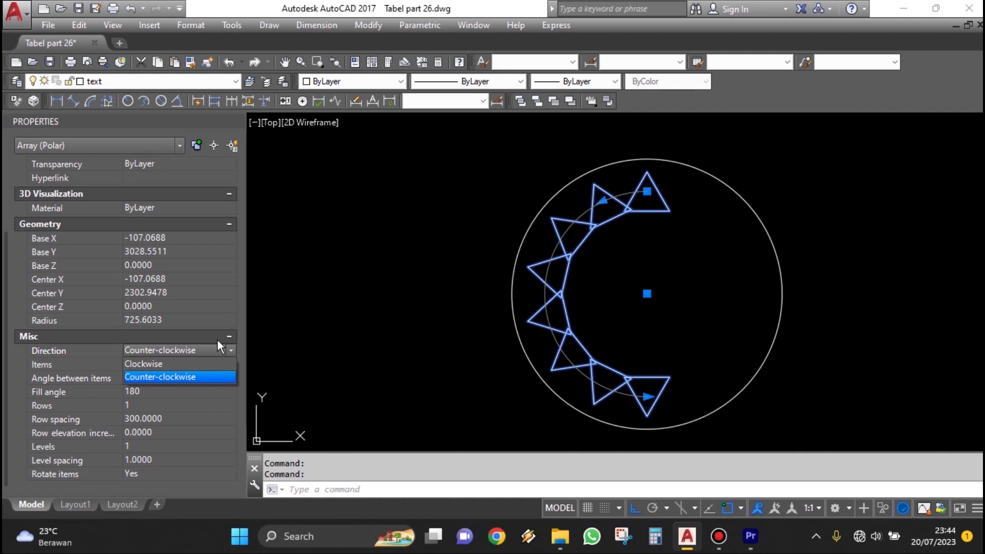
{"action": "left_click", "coordinate": [159, 363]}
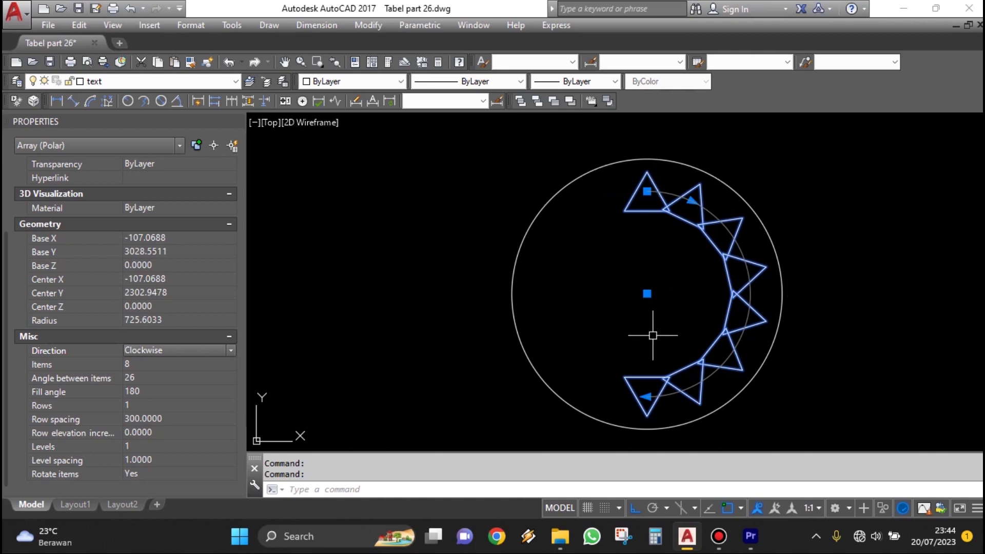
{"action": "key", "text": "Escape"}
{"action": "scroll", "coordinate": [652, 335], "scroll_direction": "down", "scroll_amount": 1}
{"action": "scroll", "coordinate": [636, 278], "scroll_direction": "down", "scroll_amount": 1}
{"action": "scroll", "coordinate": [708, 309], "scroll_direction": "up", "scroll_amount": 1}
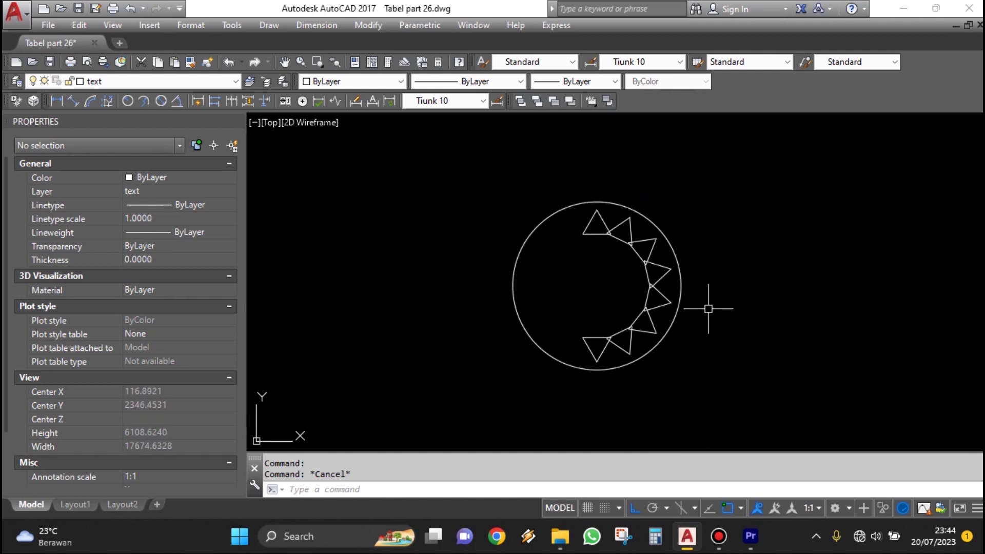
{"action": "type", "text": "}"}
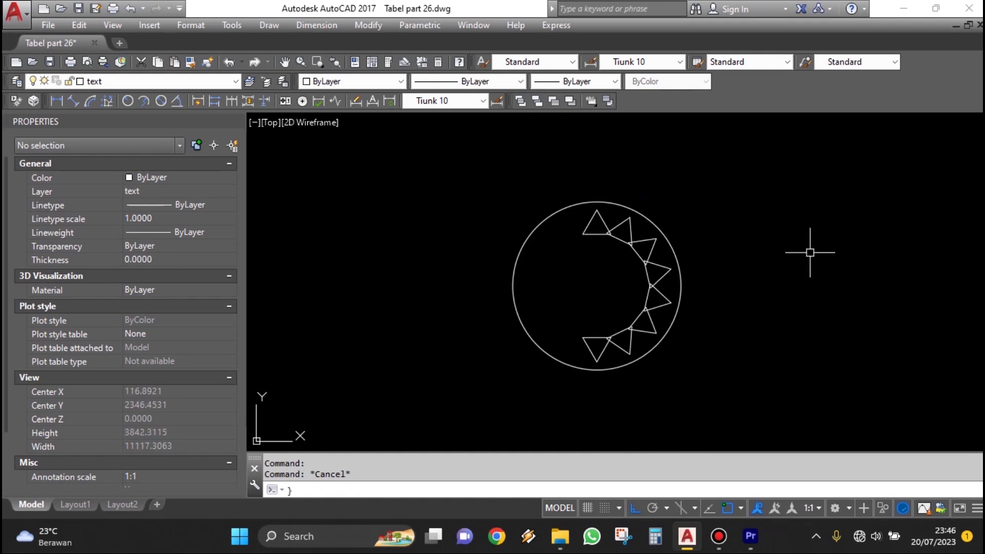